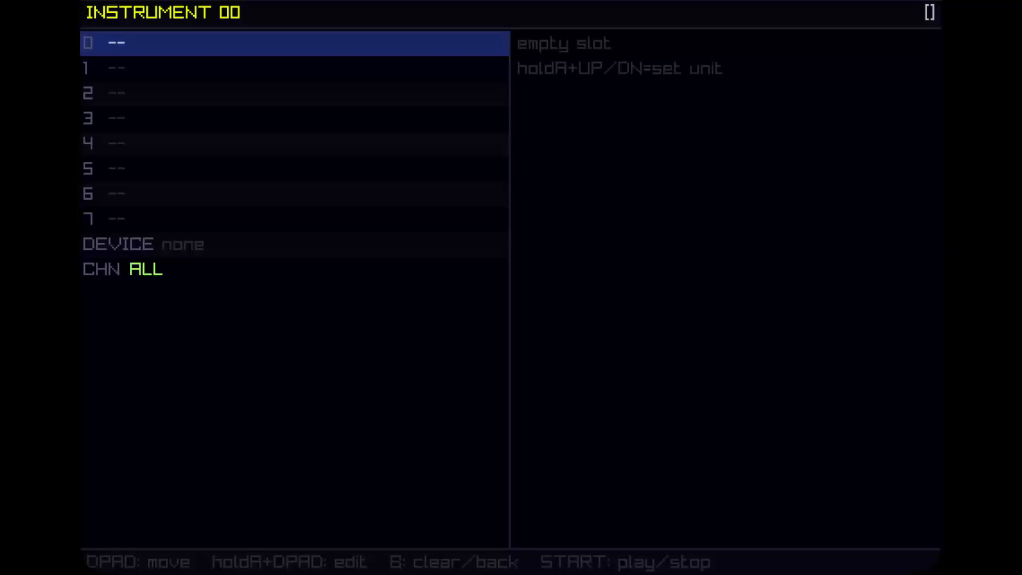
Set the first unit slot of instrument 00 to Sampler.
key("a+Down")
key("a+Down")
key("a+Down")
key("a+Down")
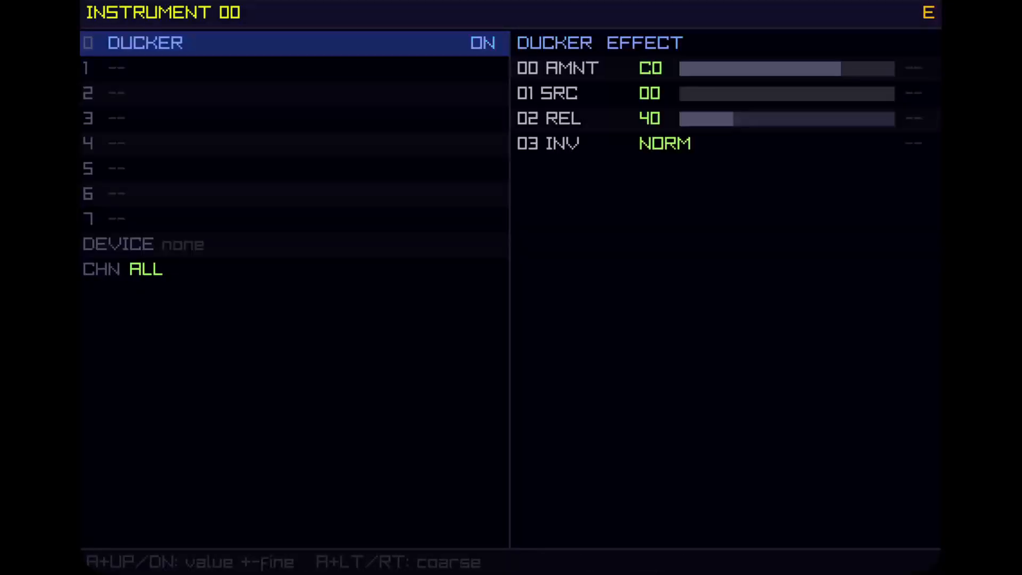
key("a+Down")
key("a+Down")
key("a+Down")
key("a+Down")
key("a+Up")
key("a+Up")
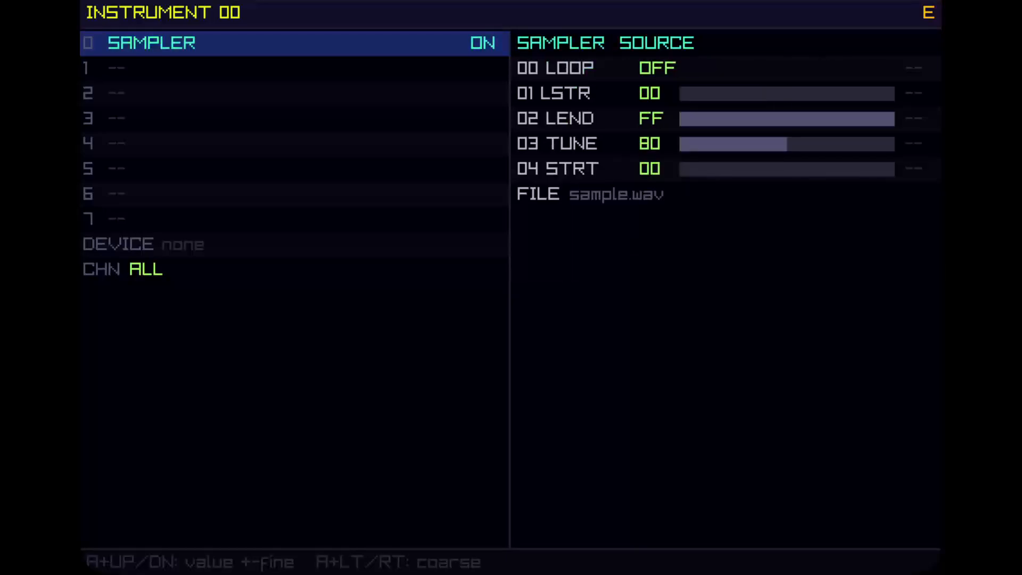
Load amen.mp3 from the Desktop as the sampler's source file.
key("Right")
key("Down")
key("Down")
key("Down")
key("Down")
key("Down")
key("a")
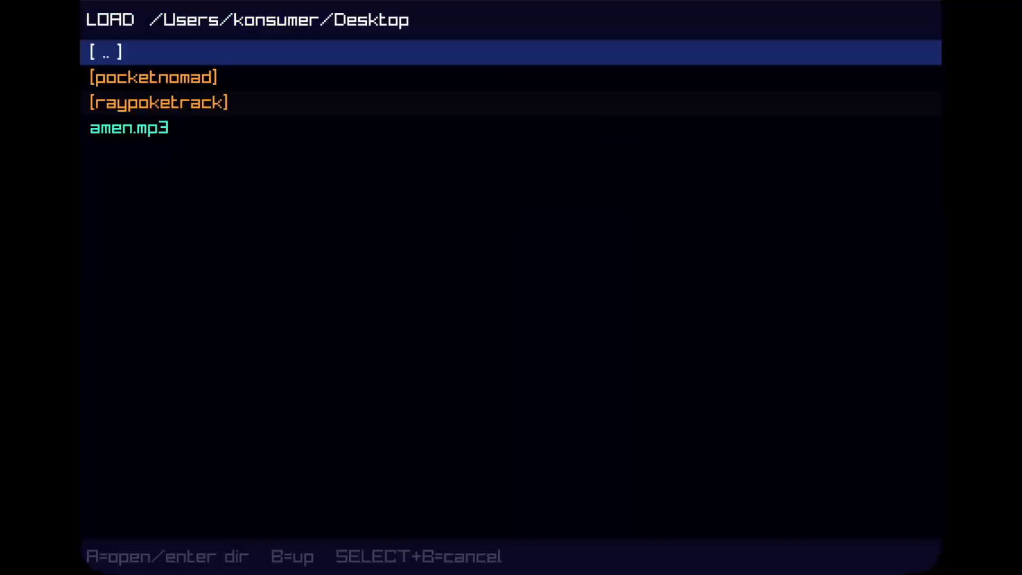
key("Down")
key("Down")
key("Down")
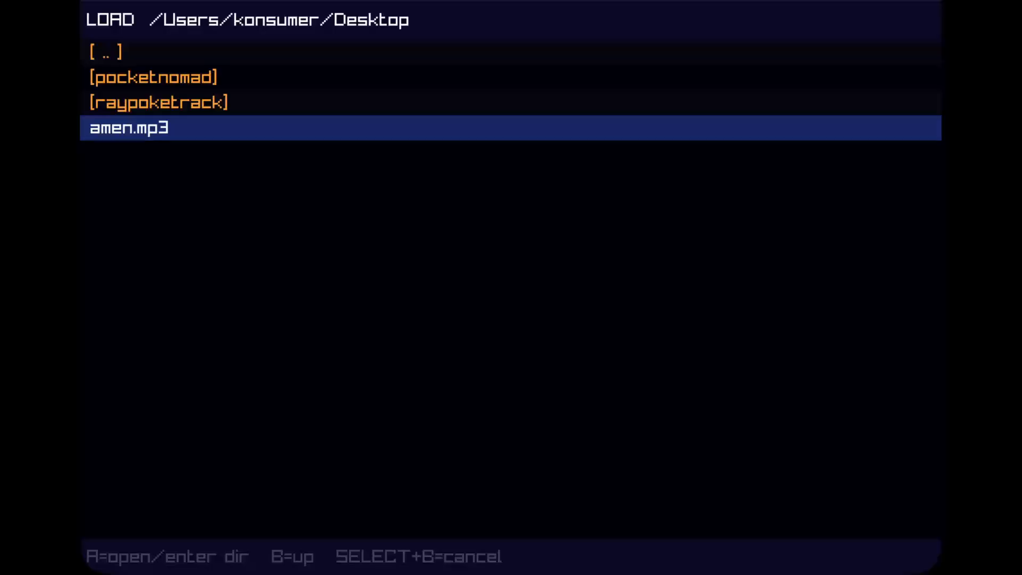
key("x")
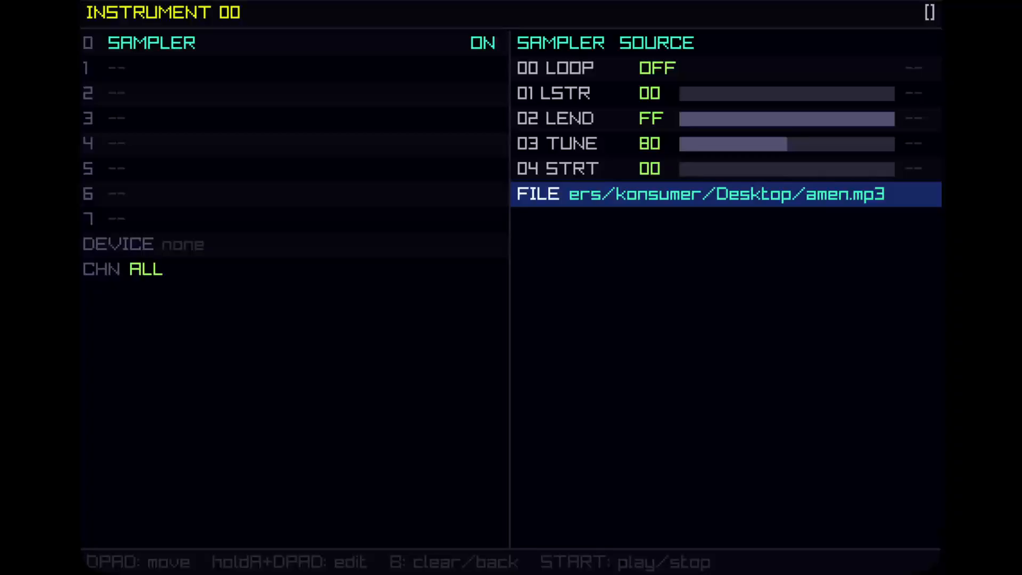
Cycle the sampler's loop mode through its options and set it back to OFF.
key("Up")
key("Up")
key("Up")
key("Up")
key("Up")
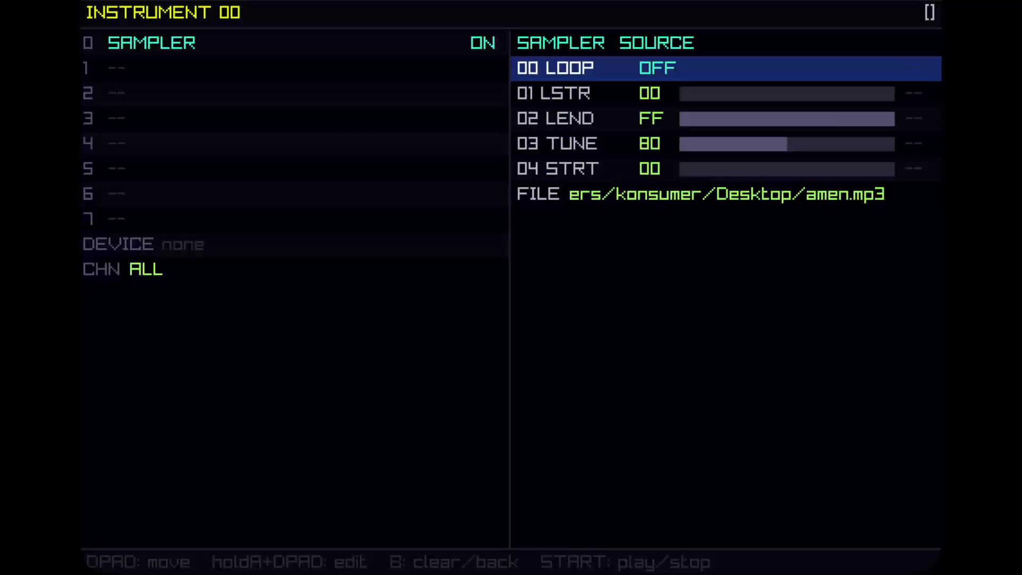
key("x+Up")
key("x+Up")
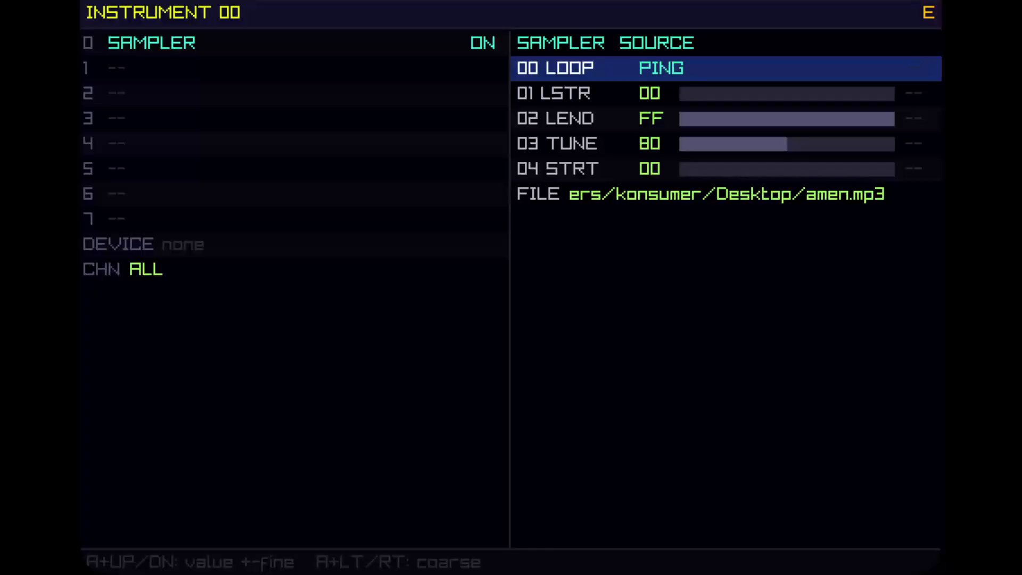
key("x+Up")
key("x+Up")
key("x+Down")
key("x+Down")
key("x+Down")
key("x+Down")
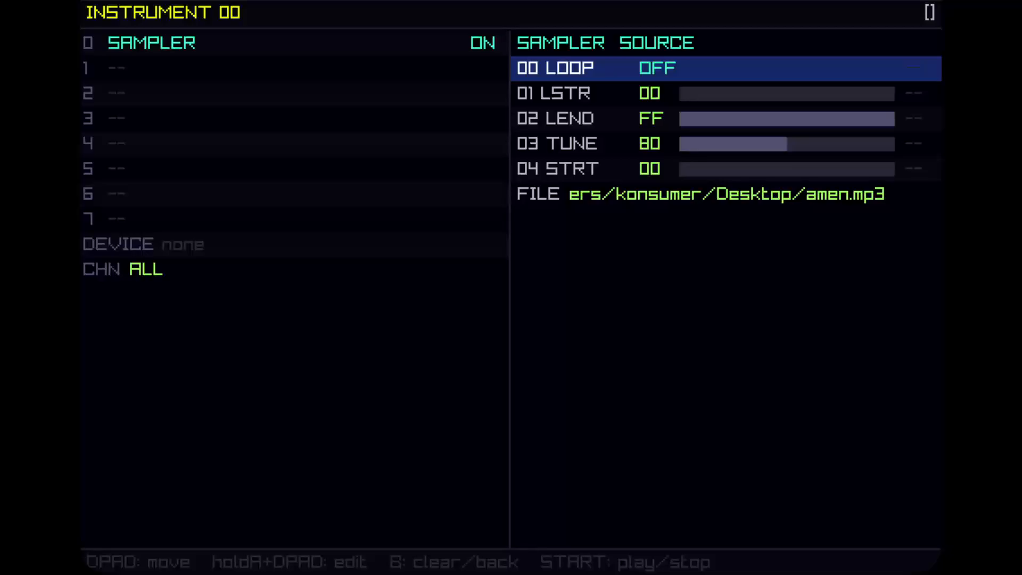
Browse through the sampler's loop start, loop end, tune and start parameters.
key("Down")
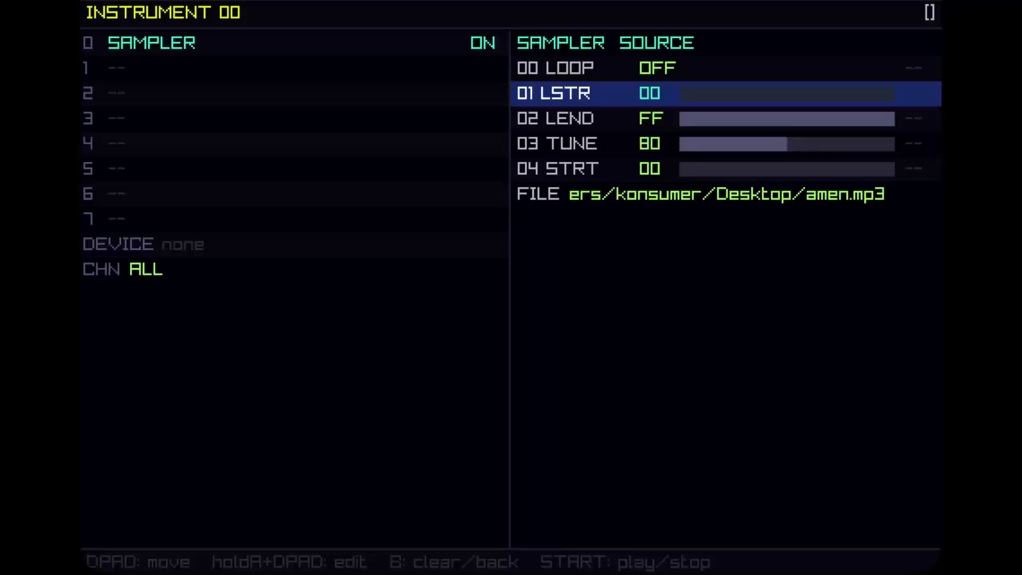
key("Down")
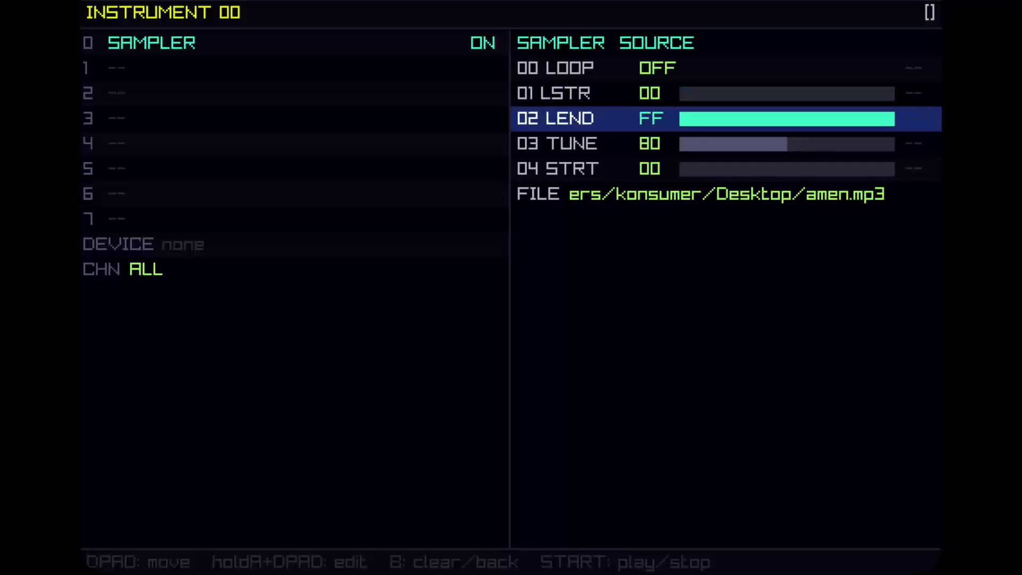
key("Up")
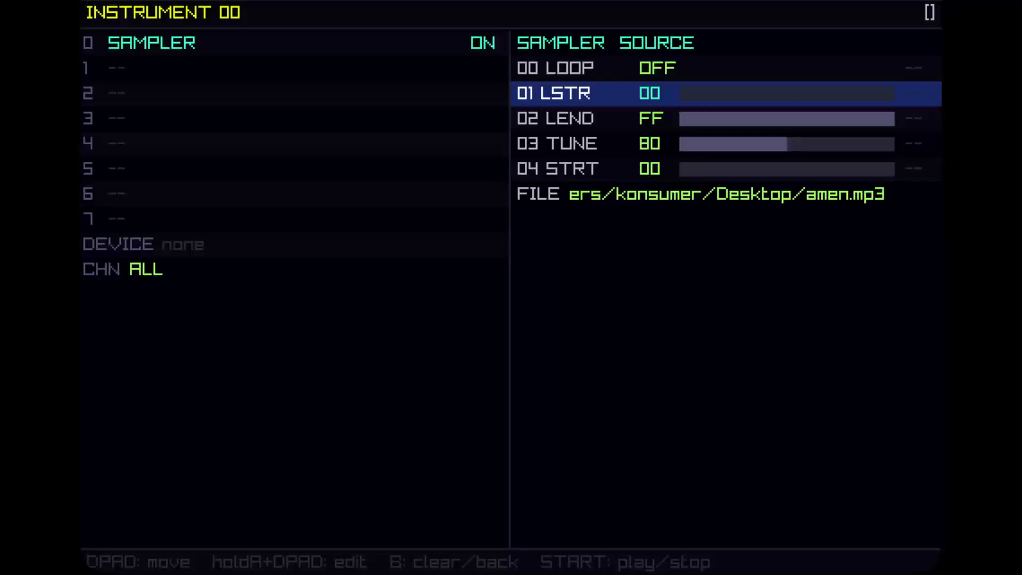
key("Down")
key("Down")
key("Down")
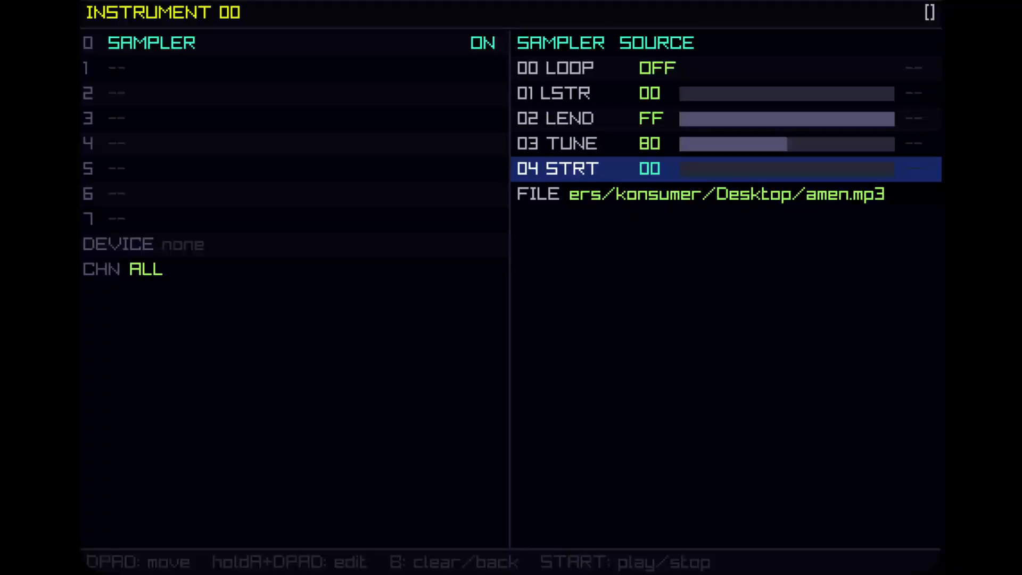
key("Up")
key("Up")
key("Up")
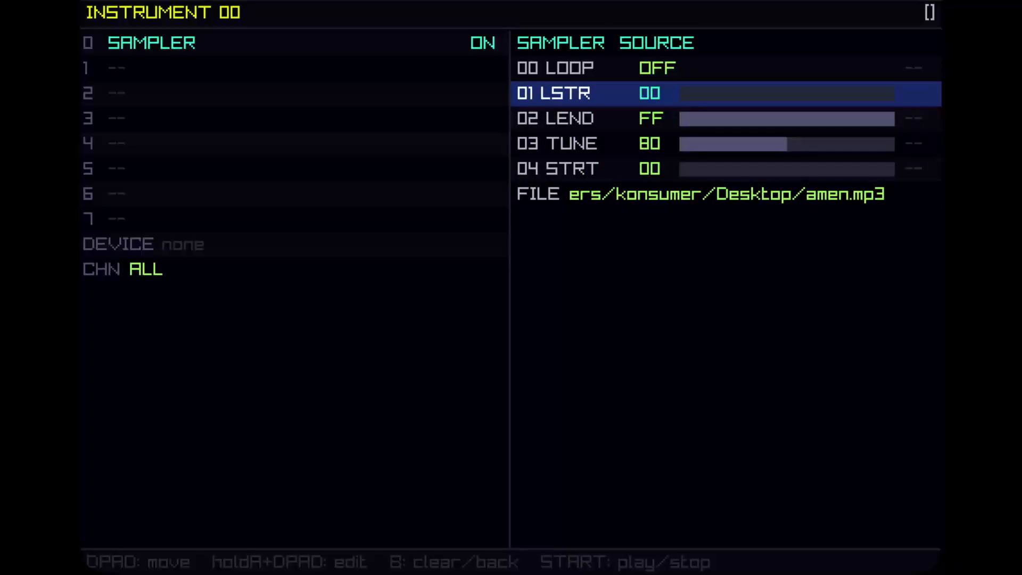
key("Down")
key("Down")
key("Down")
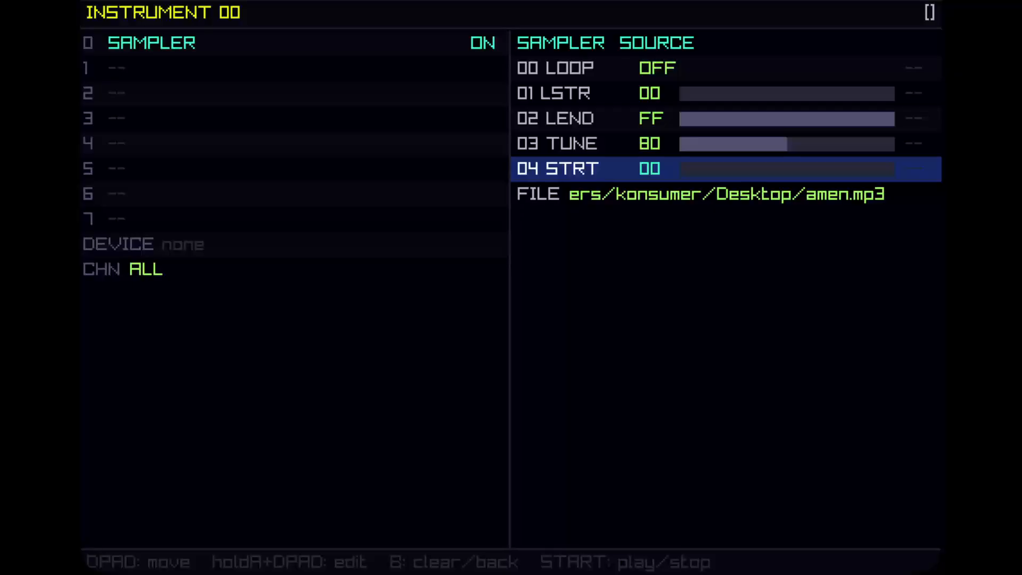
key("Up")
key("Up")
key("Up")
key("Down")
key("Down")
key("Down")
key("Up")
key("Up")
key("Up")
key("Up")
key("Down")
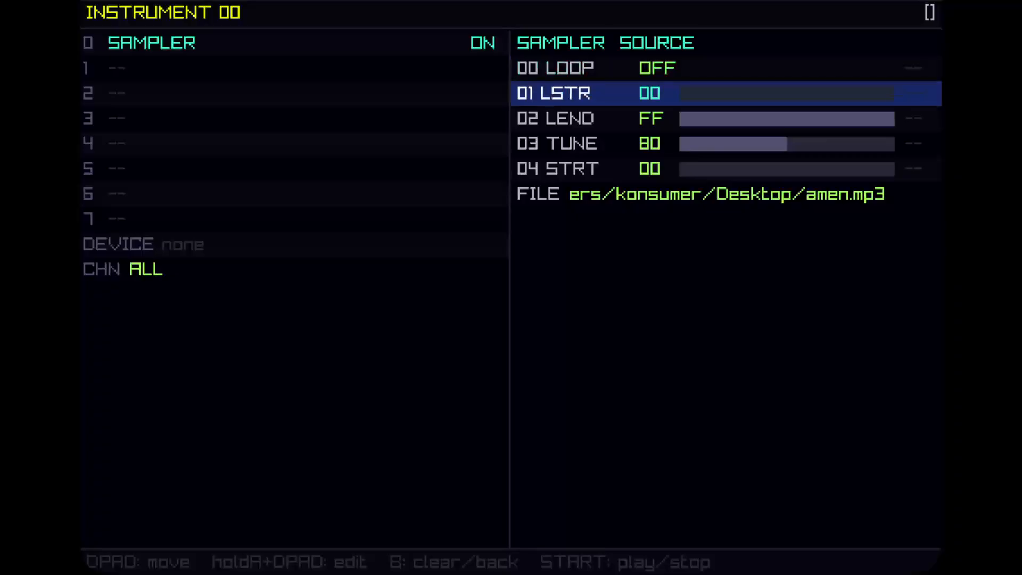
key("Down")
key("Down")
key("Down")
key("Up")
key("Up")
key("Up")
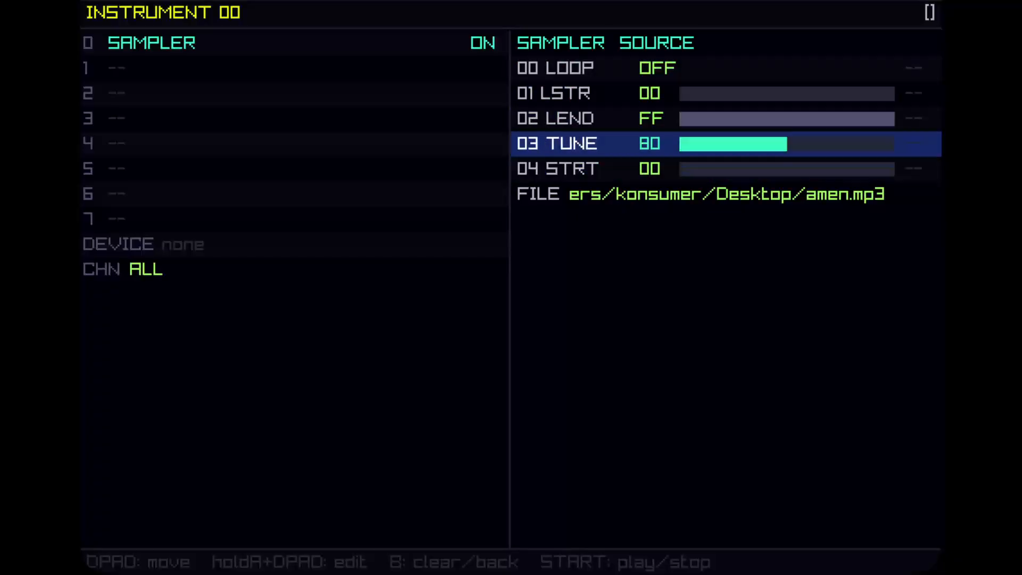
key("Up")
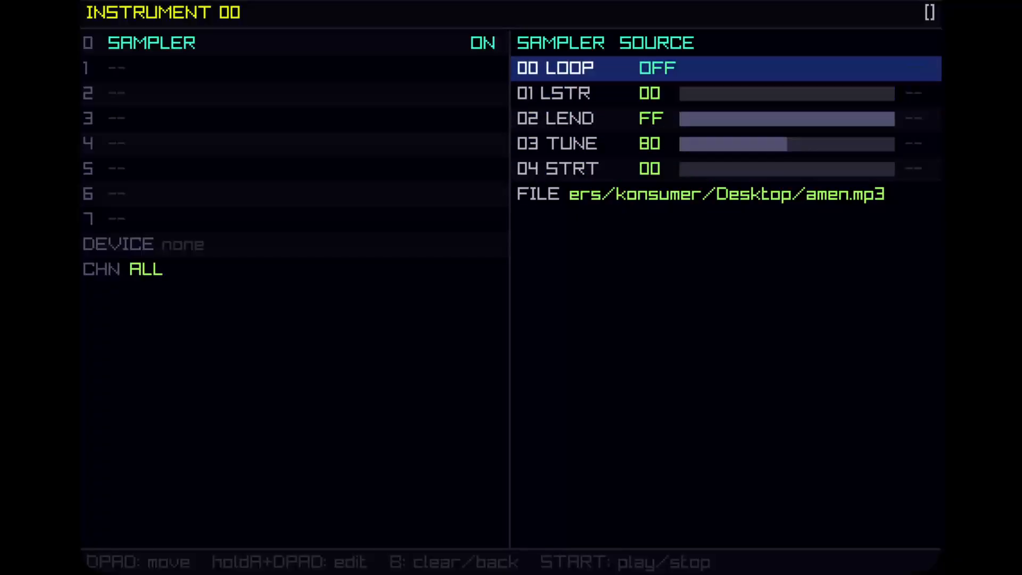
Set the sampler's loop mode to PING.
key("x")
key("Up")
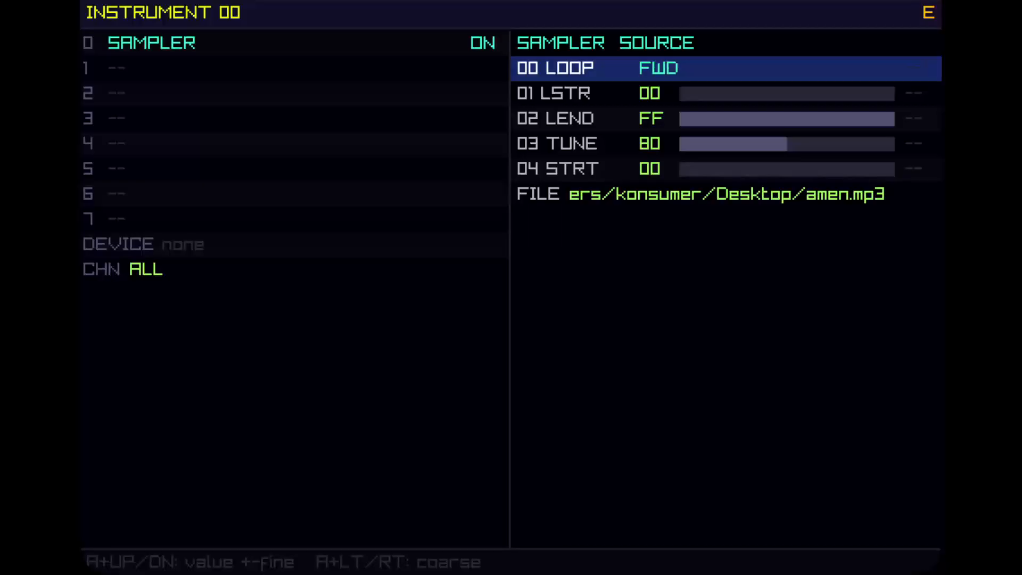
key("Up")
key("Up")
key("Down")
key("Down")
key("Down")
key("Down")
key("Down")
key("Down")
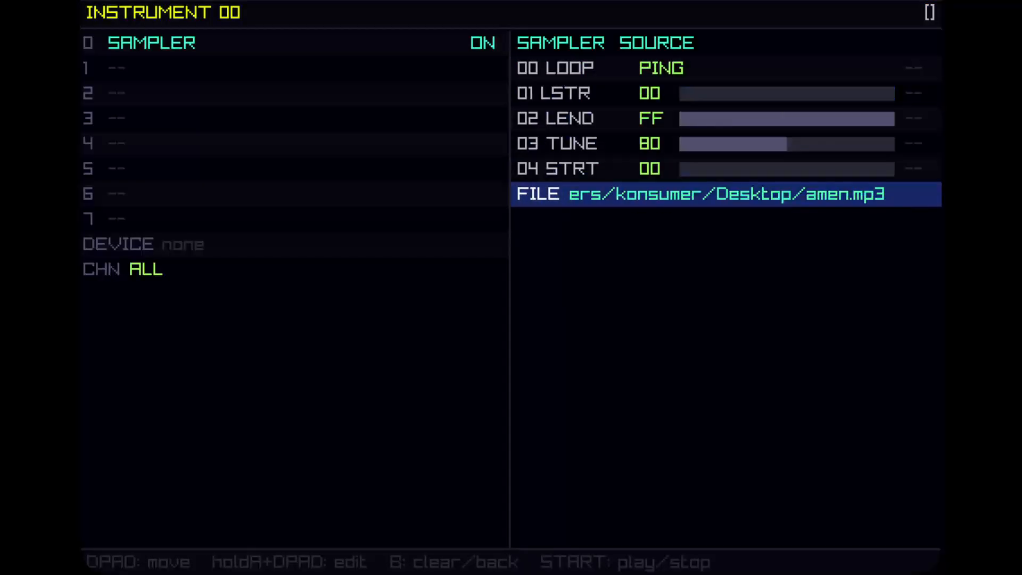
Set the song tempo in the main menu to 40 BPM.
key("z")
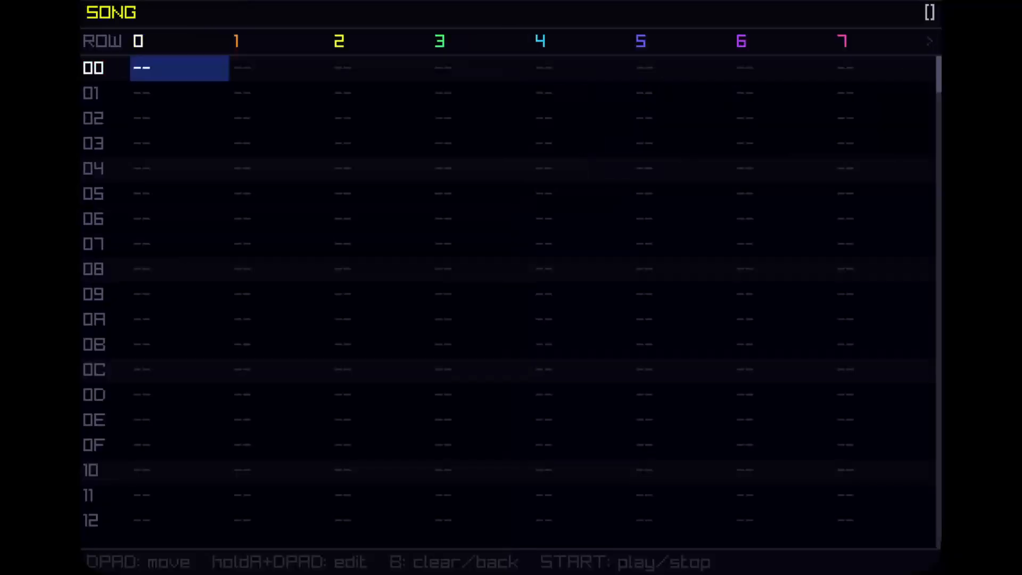
key("Escape")
key("Up")
key("Up")
key("Up")
key("Up")
key("Up")
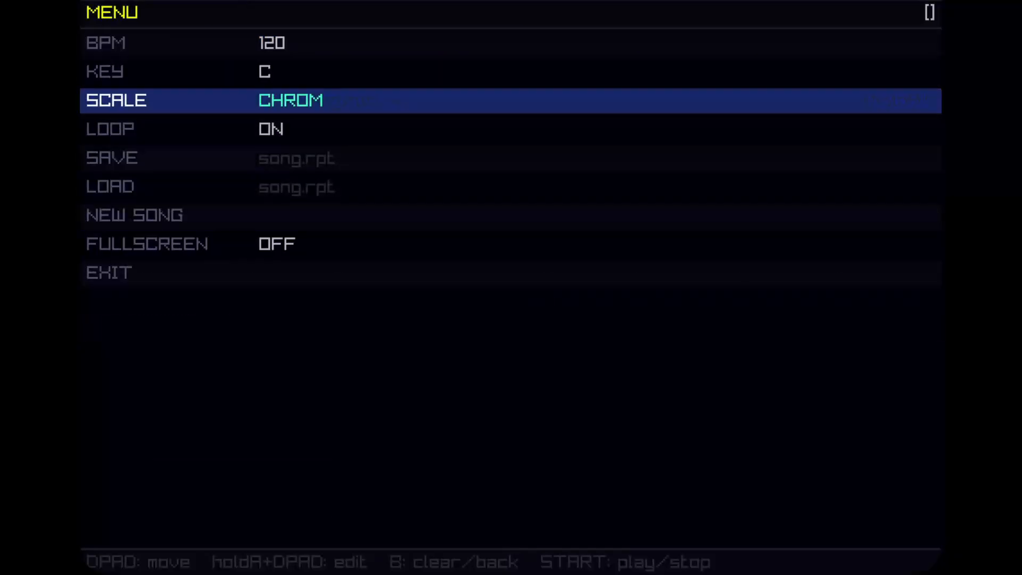
key("x")
key("Down")
key("Left")
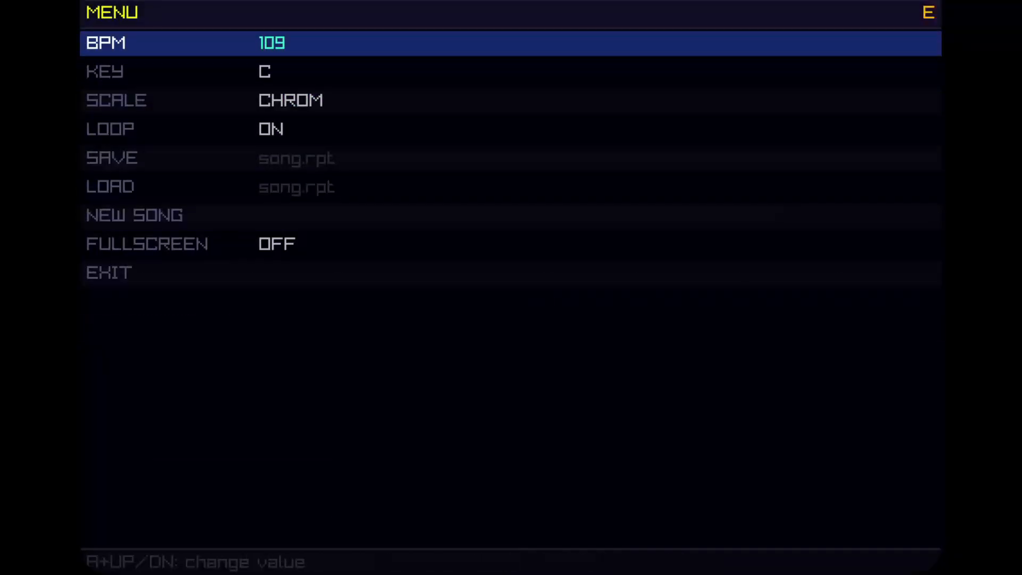
key("Down")
key("Down")
key("Down")
key("Down")
key("Down")
key("Down")
key("Left")
key("Left")
key("Left")
key("Down")
key("z")
Open pattern 00 and enter C-4 notes on rows 00, 04, 08 and 0B.
key("shift+Right")
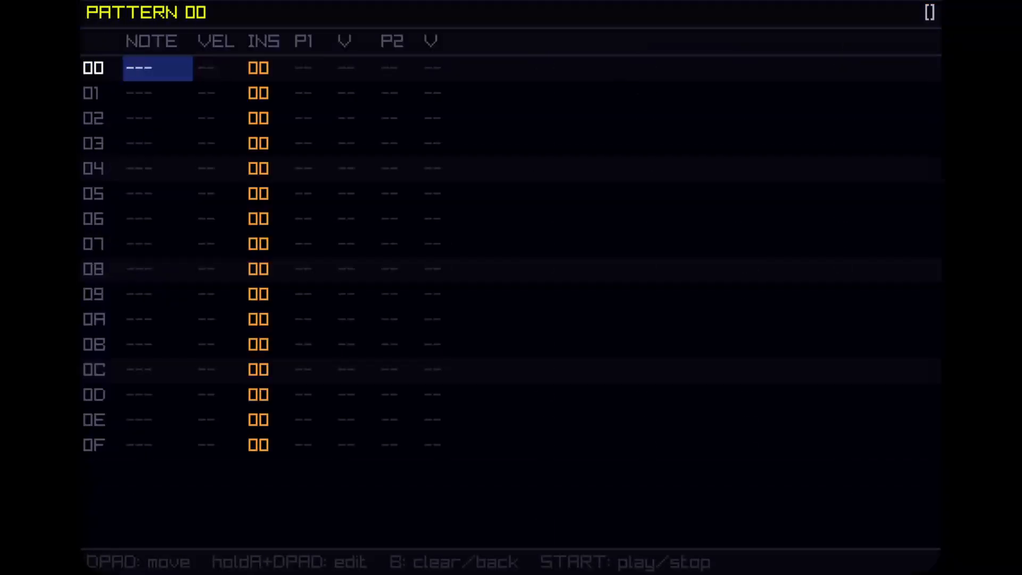
key("z")
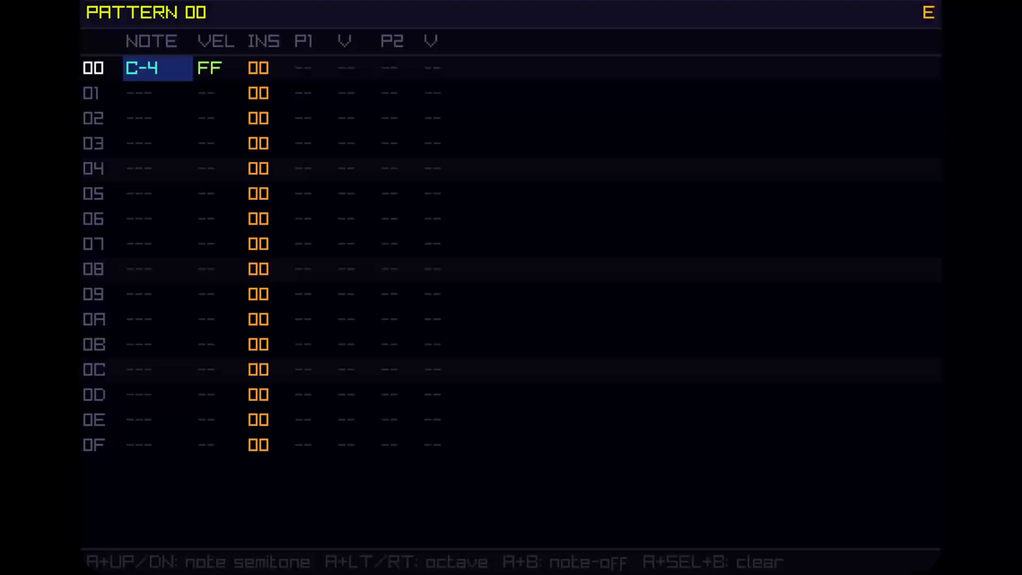
key("z")
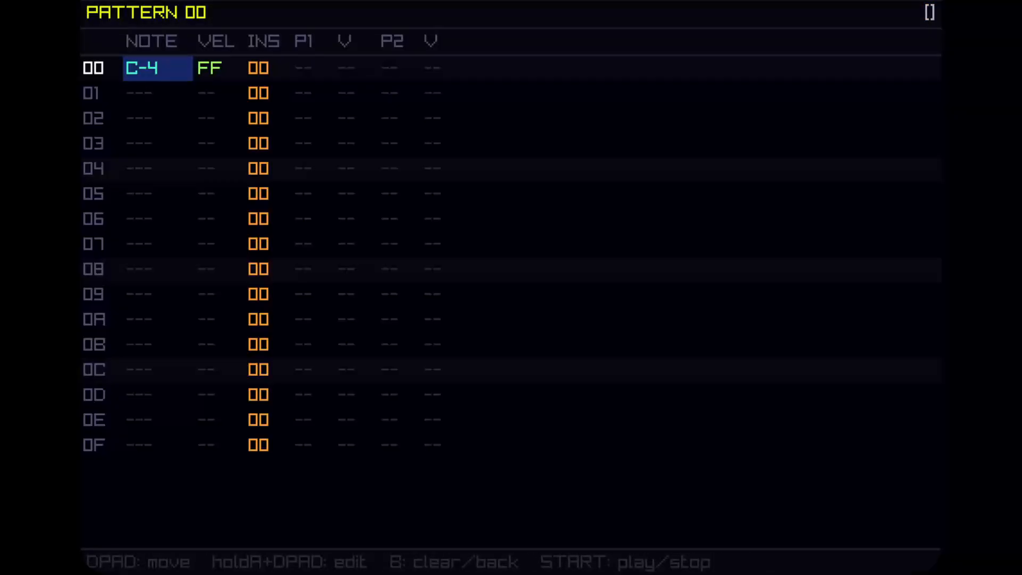
key("Down")
key("Down")
key("Down")
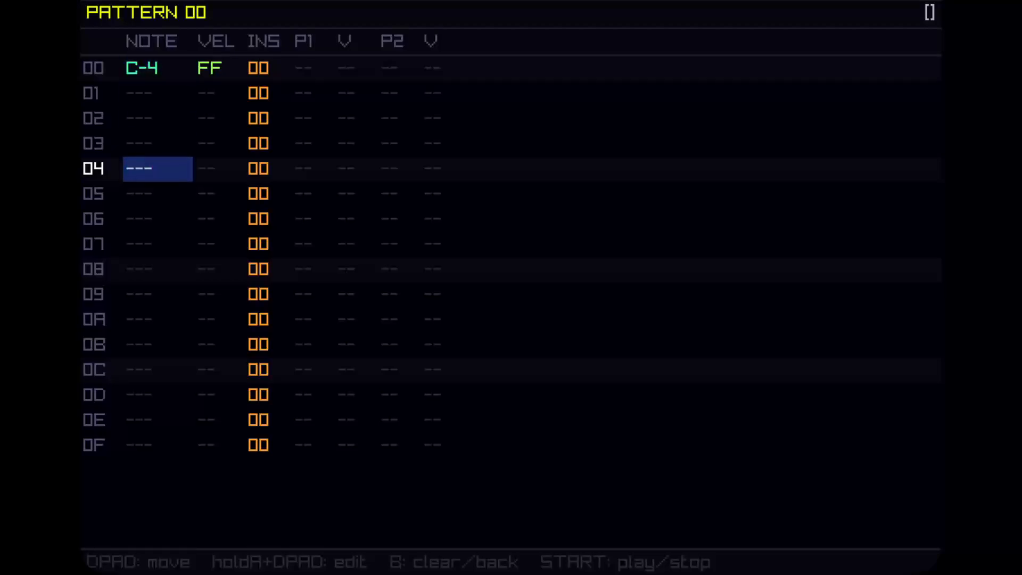
key("a")
key("Down")
key("Down")
key("Down")
key("Down")
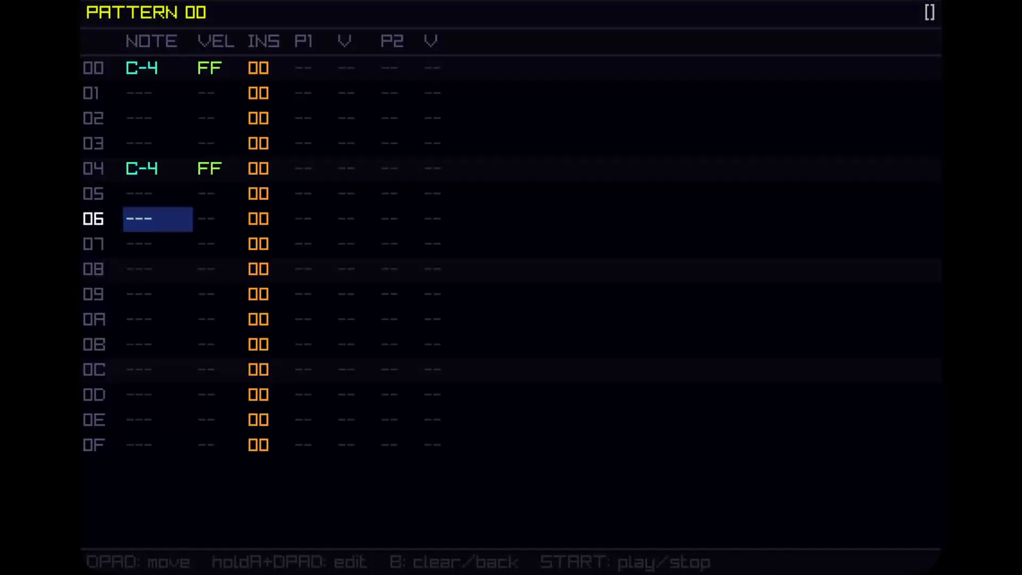
key("a")
key("Down")
key("Down")
key("Down")
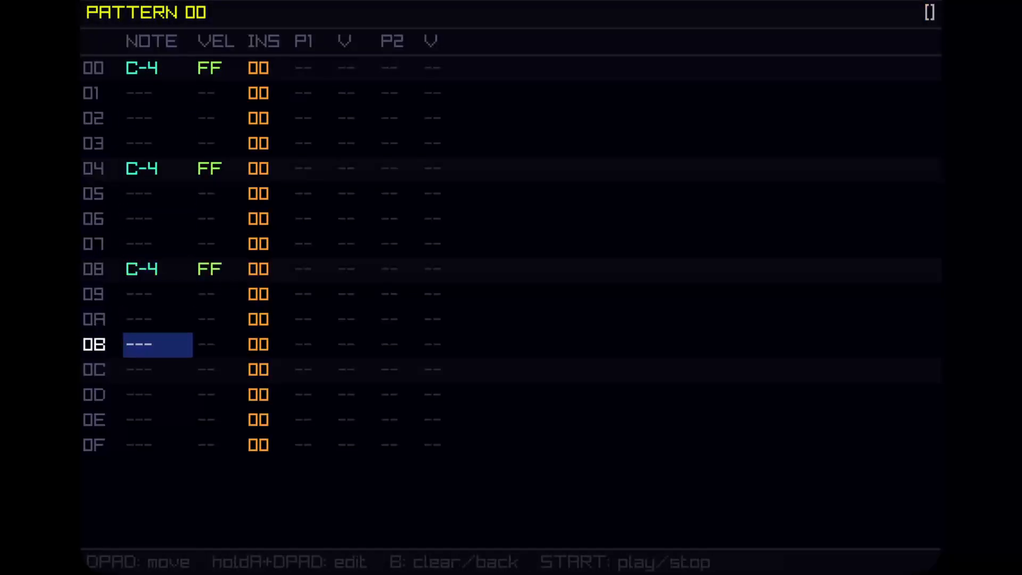
key("a")
Play the pattern while moving through its rows, then stop playback.
key("space")
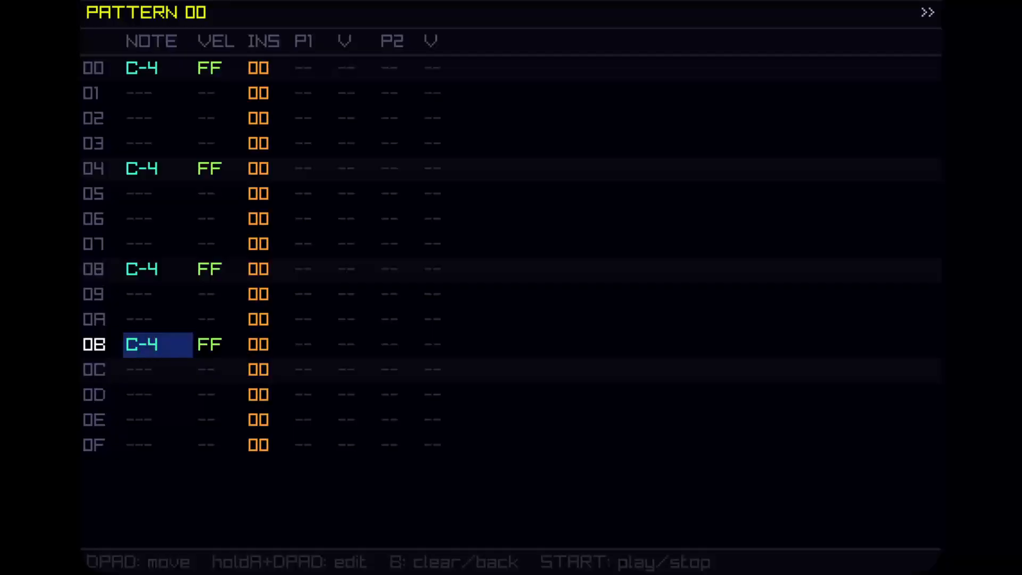
key("Up")
key("Up")
key("Up")
key("Up")
key("Up")
key("Up")
key("Up")
key("Up")
key("Up")
key("Down")
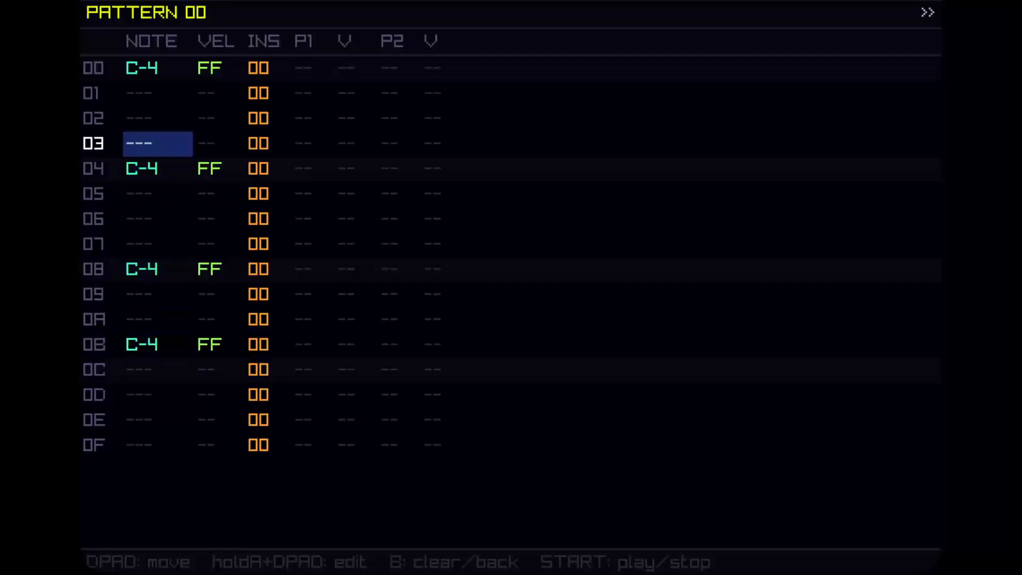
key("Down")
key("Down")
key("Down")
key("Down")
key("Down")
key("Down")
key("Down")
key("Down")
key("Down")
key("Down")
key("Down")
key("Up")
key("Up")
key("Up")
key("Up")
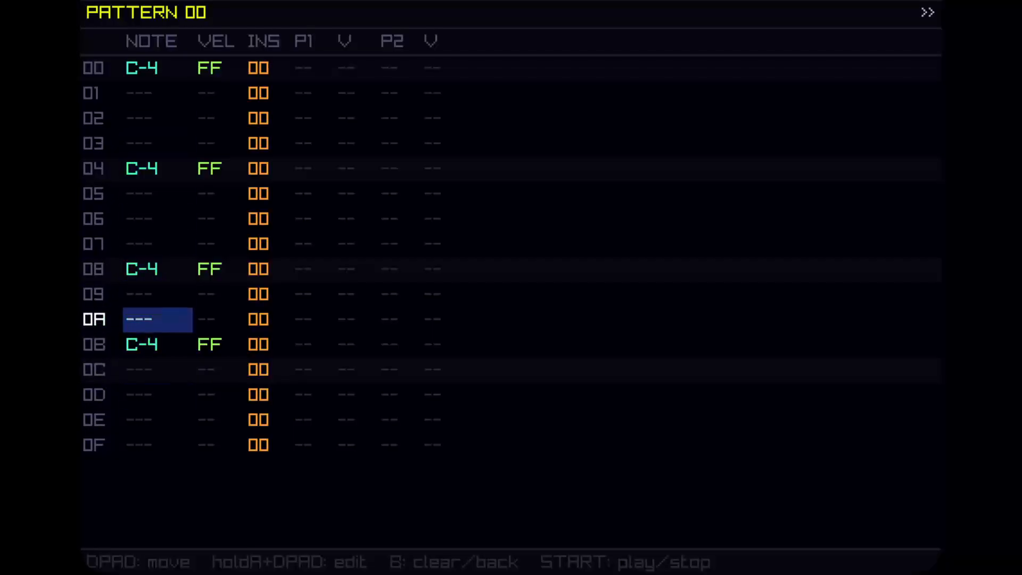
key("Up")
key("Up")
key("Up")
key("Down")
key("Down")
key("Up")
key("Up")
key("Up")
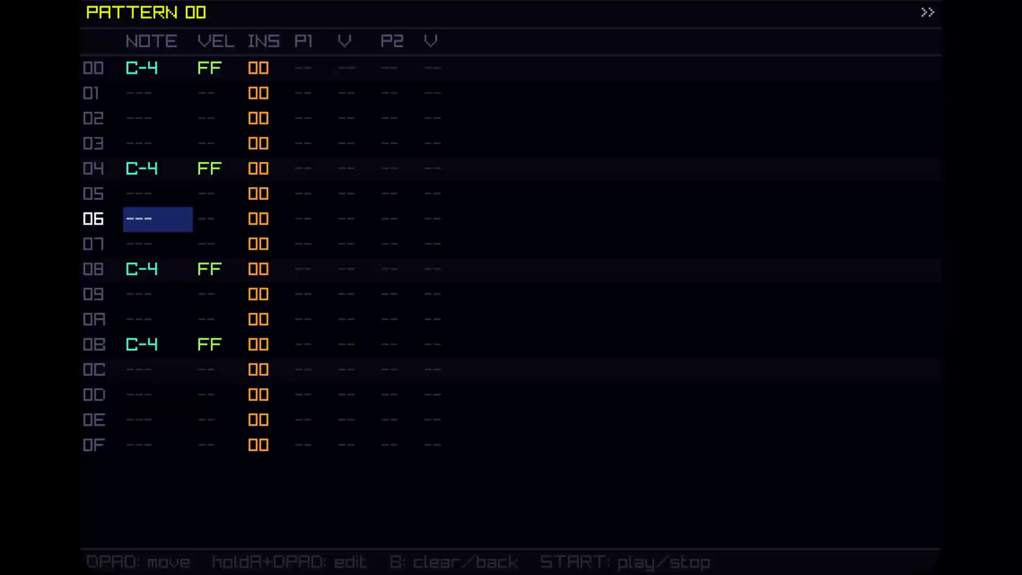
key("Up")
key("Return")
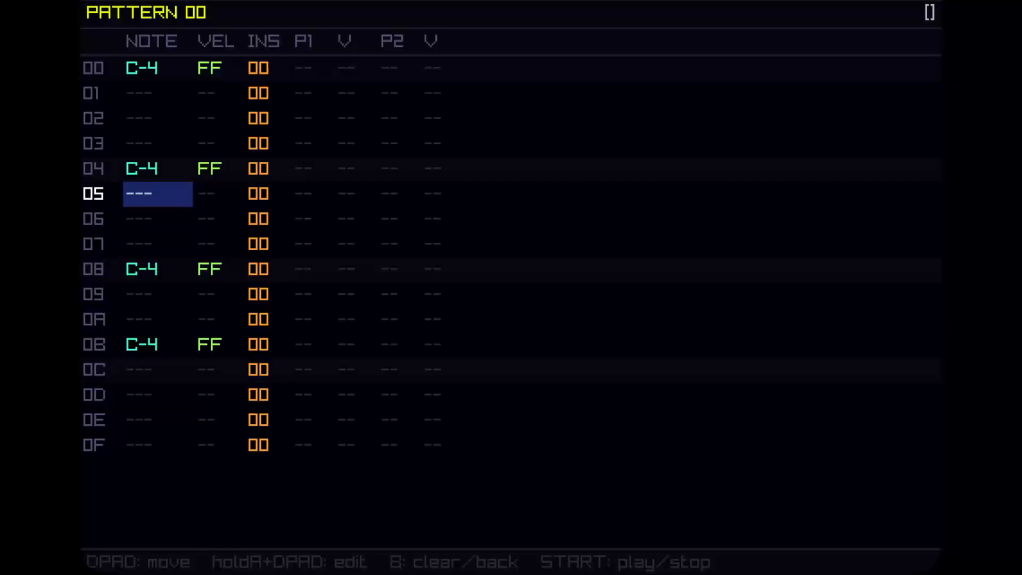
Switch back to the instrument 00 editor.
key("Escape")
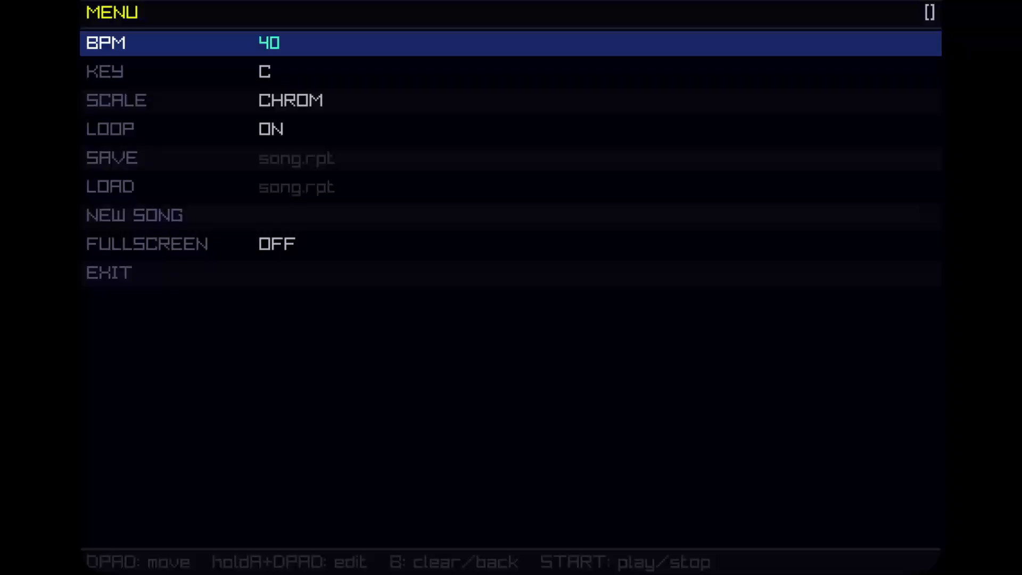
key("Escape")
key("Escape")
key("shift+Left")
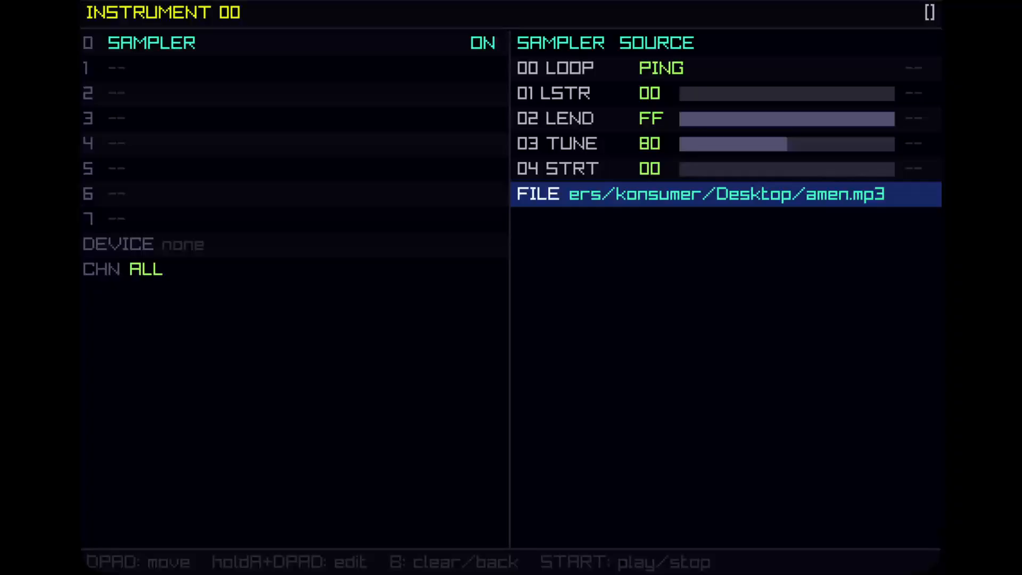
Return to pattern 00 and enter effect 04 in the first effect column, filling it down every row.
key("Up")
key("Up")
key("Down")
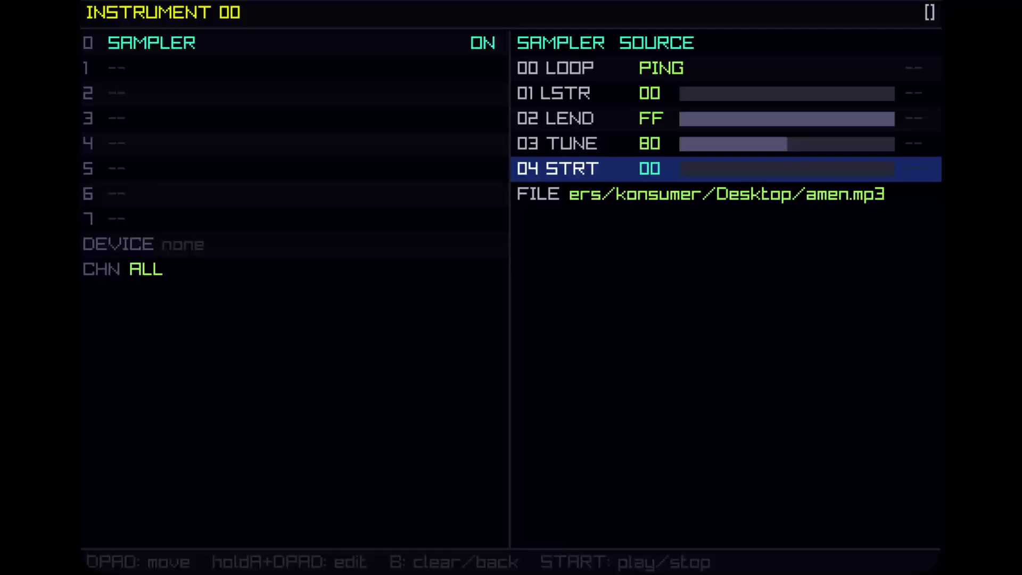
key("w")
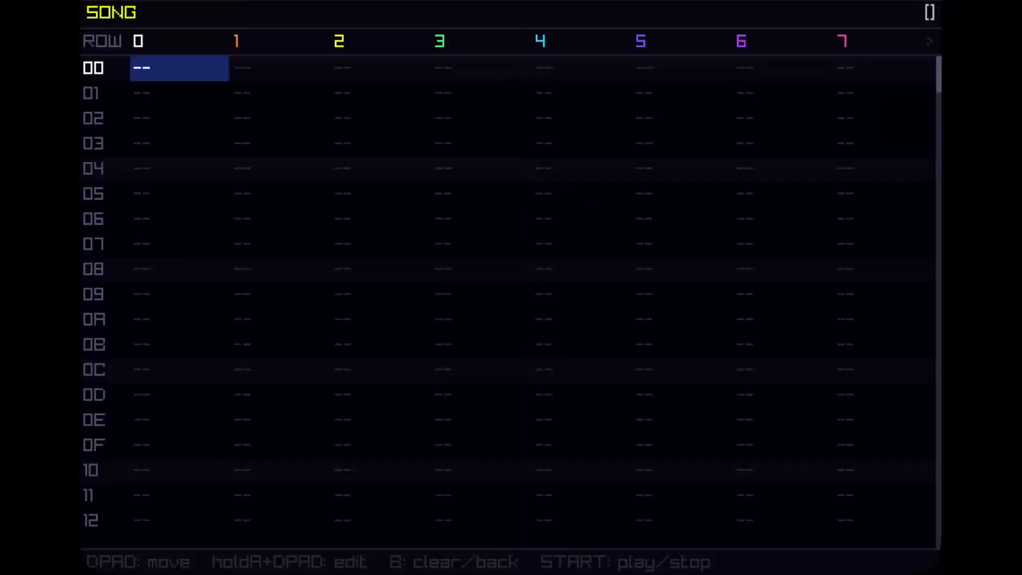
key("q")
key("q")
key("Right")
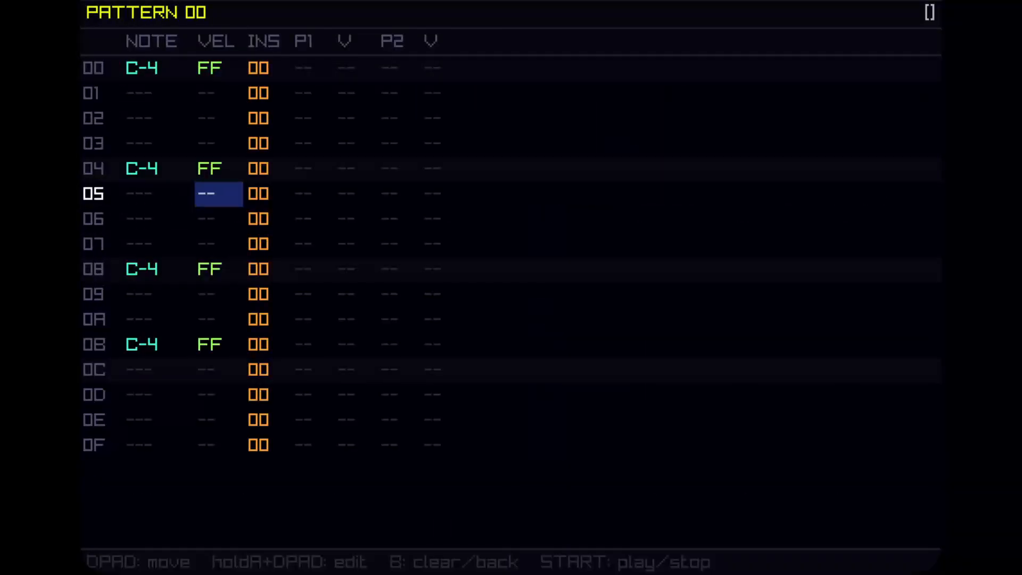
key("Right")
key("Up")
key("Up")
key("Right")
key("Up")
key("Up")
key("Up")
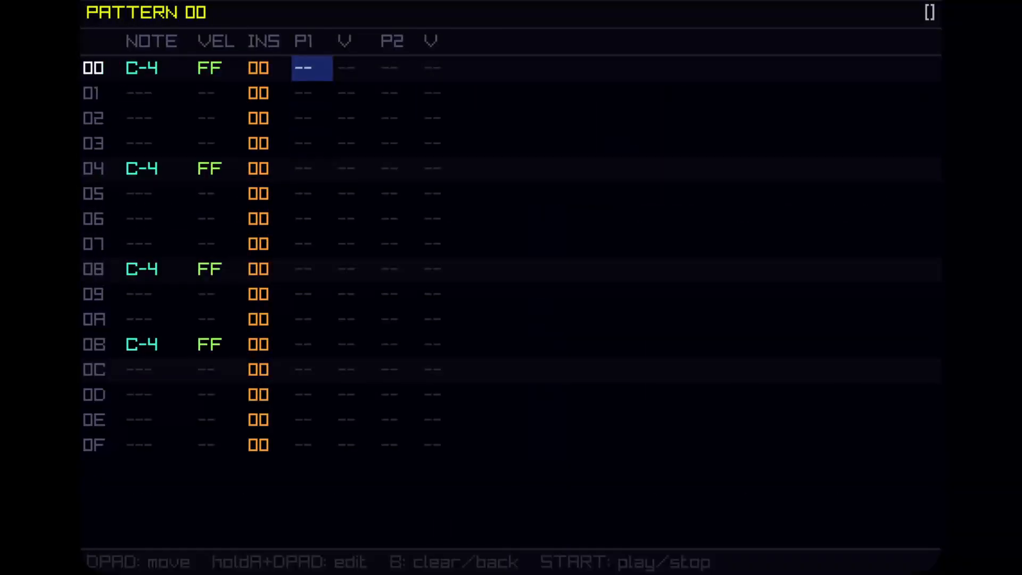
key("a")
key("Up")
key("Up")
key("Up")
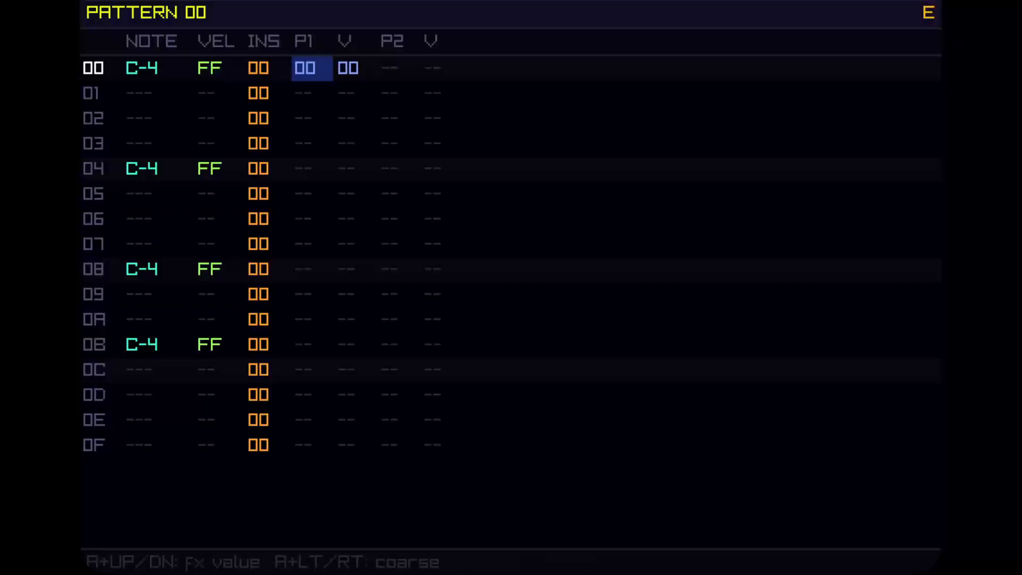
key("Up")
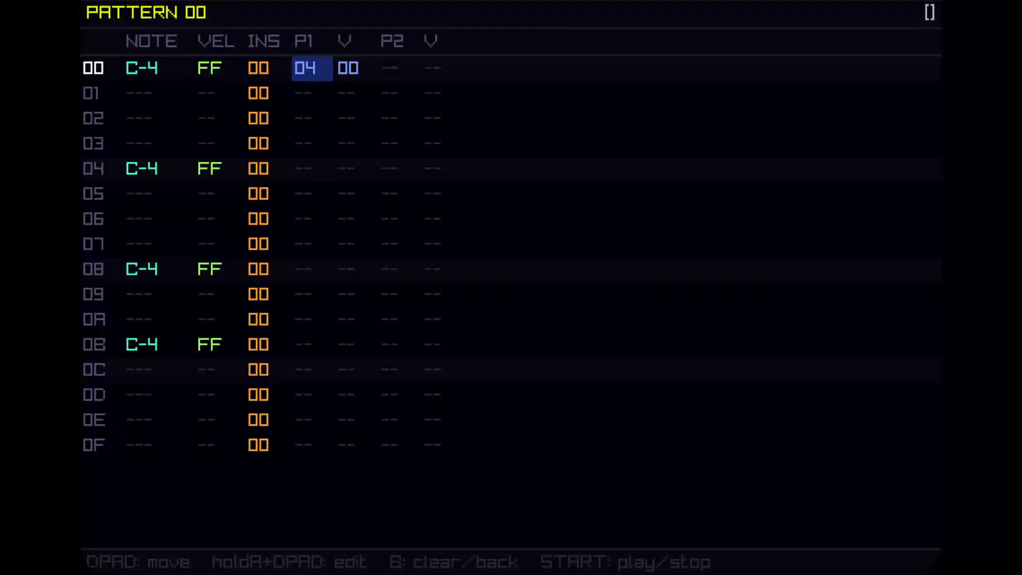
key("a")
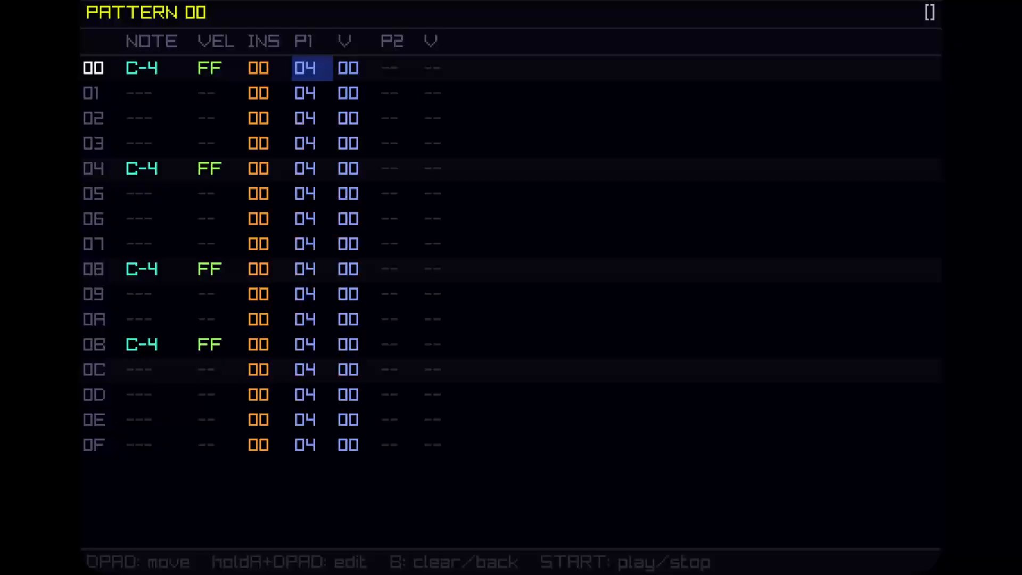
Clear the effect from every row without a note, keeping it only on rows 00, 04, 08 and 0B.
key("Down")
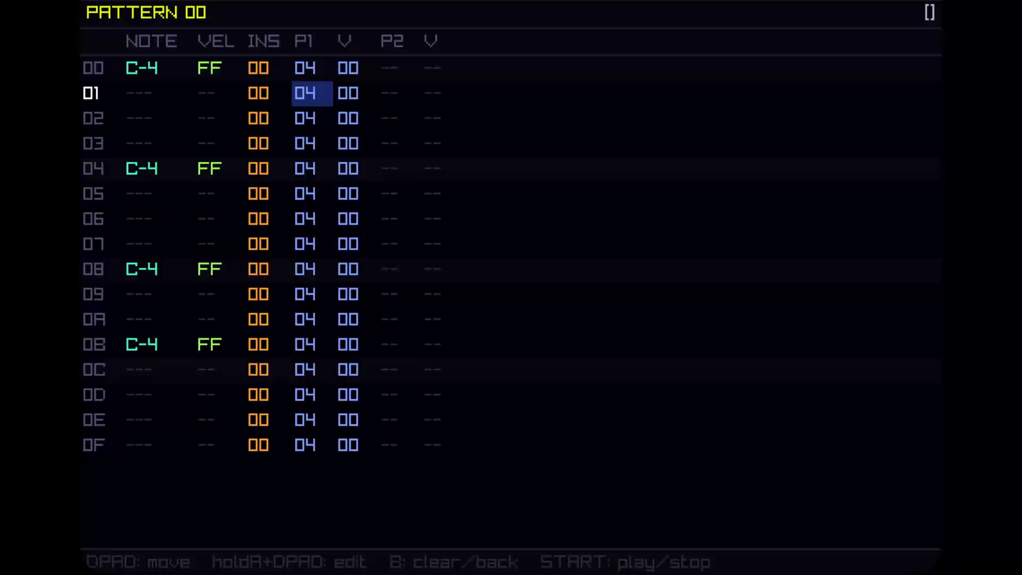
key("Up")
key("Right")
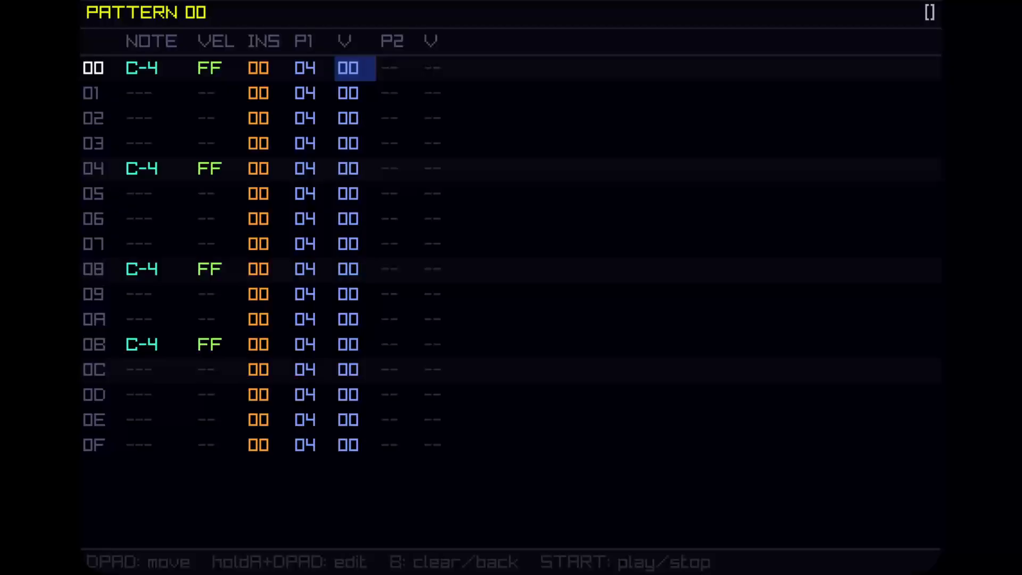
key("Down")
key("Left")
key("Delete")
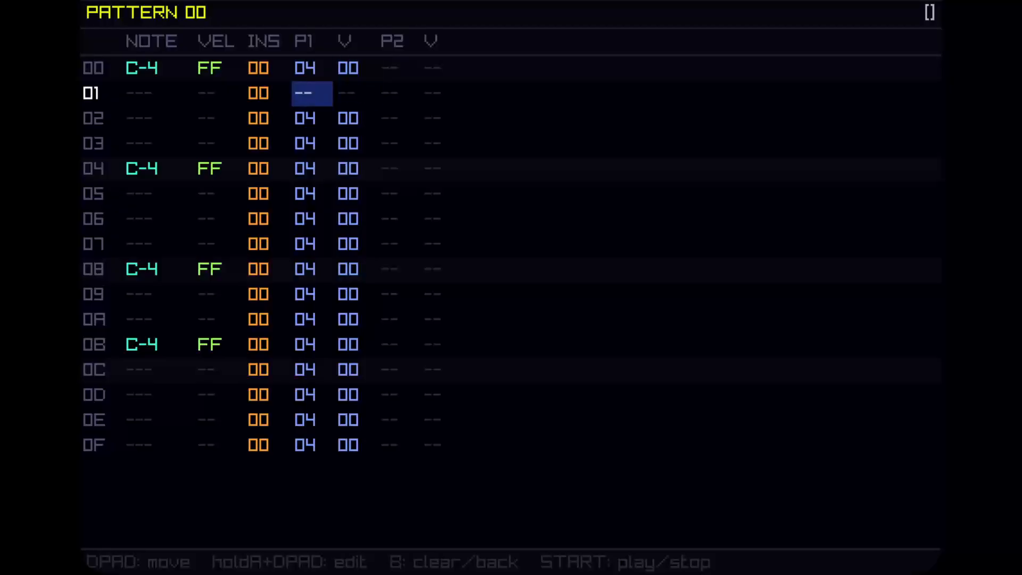
key("Down")
key("Delete")
key("Down")
key("Delete")
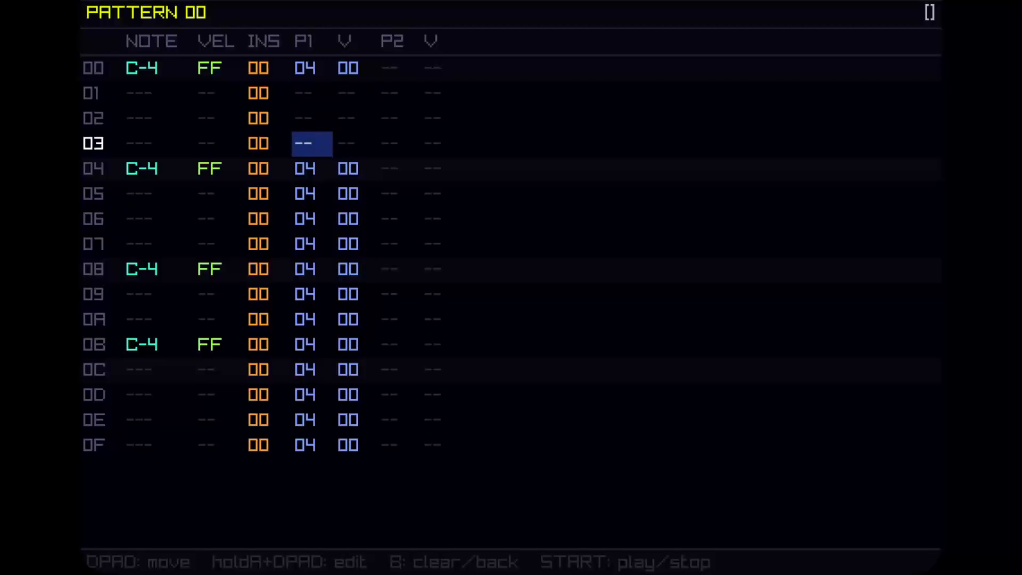
key("Down")
key("Down")
key("Delete")
key("Down")
key("Delete")
key("Down")
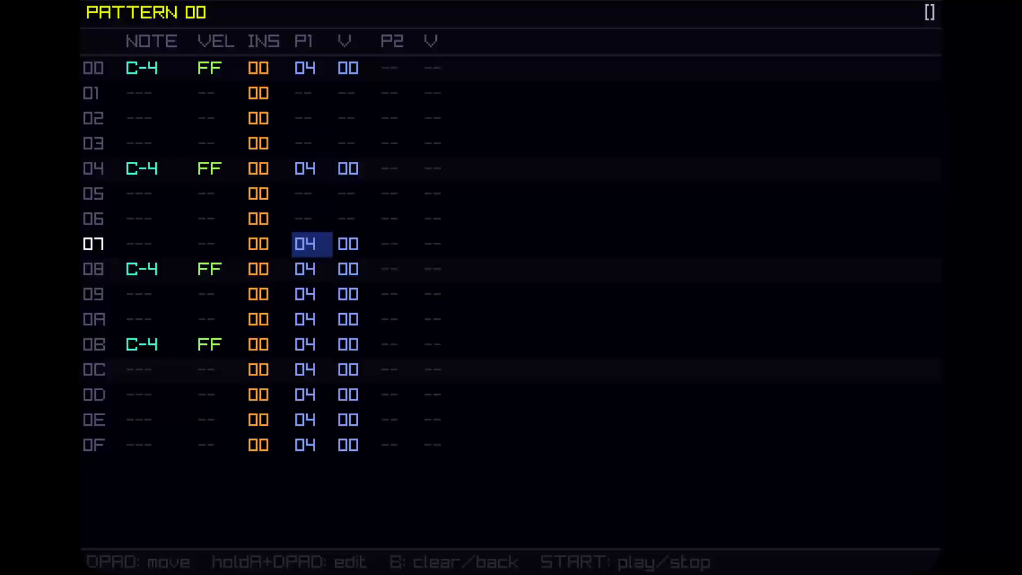
key("Delete")
key("Down")
key("Down")
key("Delete")
key("Down")
key("Delete")
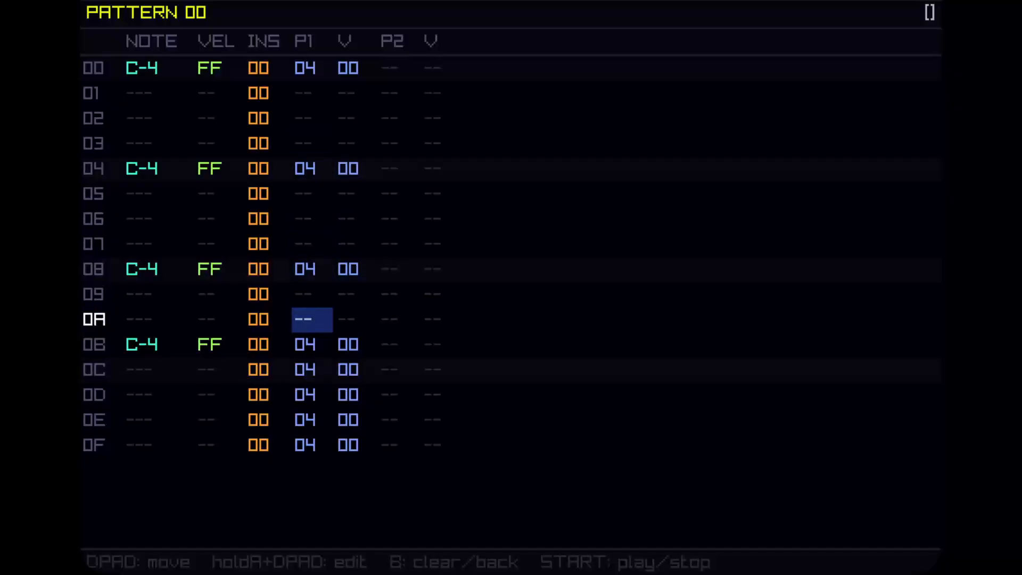
key("Down")
key("Down")
key("Delete")
key("Down")
key("Delete")
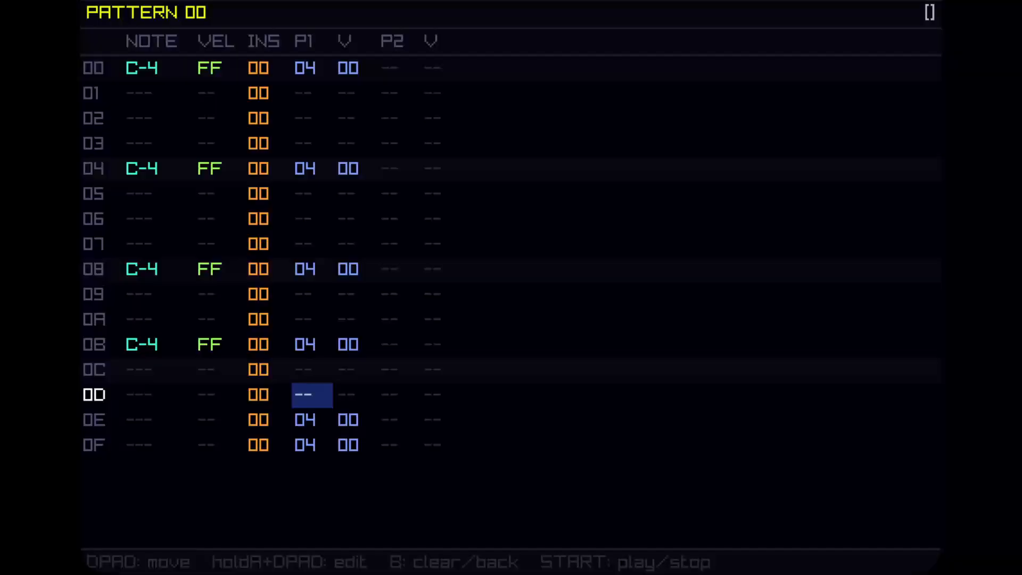
key("Down")
key("Delete")
key("Down")
key("Delete")
key("Up")
key("Up")
key("Up")
key("Up")
key("Up")
key("Up")
key("Up")
key("Up")
key("Up")
key("Up")
key("Up")
key("Up")
key("Up")
key("Up")
key("Up")
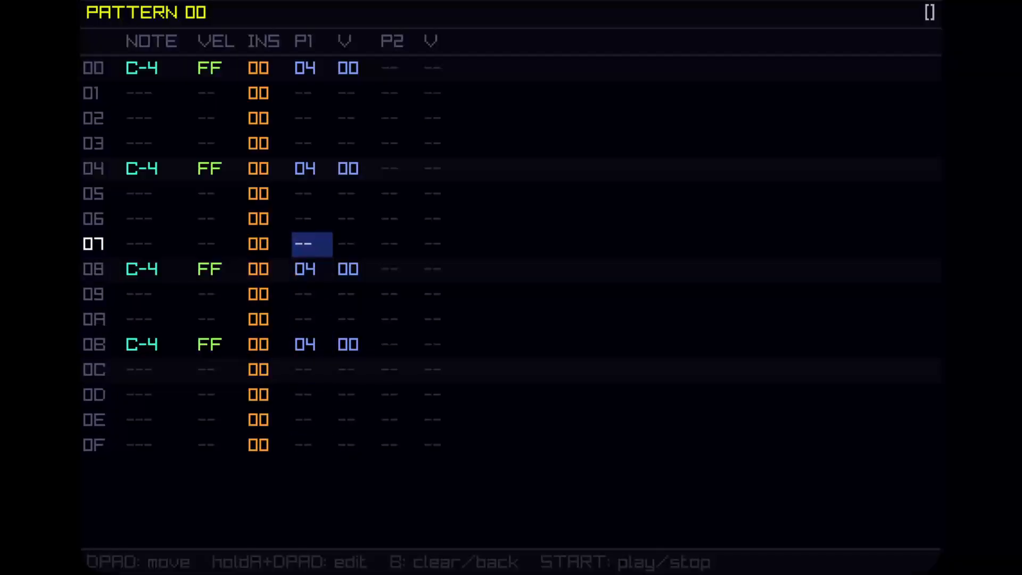
Set the effect value on row 04 to 04.
key("Right")
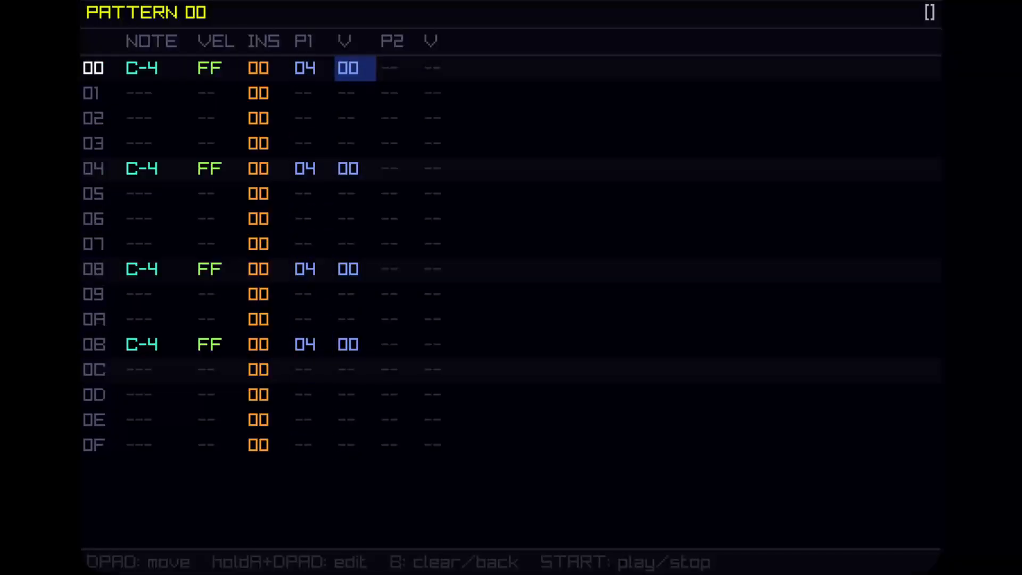
key("Down")
key("Down")
key("Down")
key("Down")
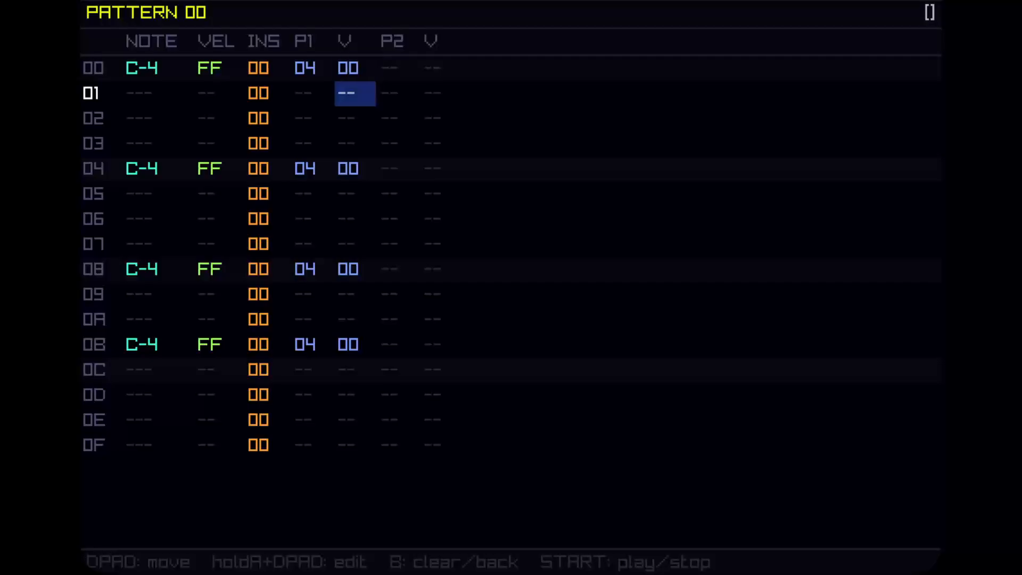
key("a+Up")
key("a+Up")
key("a+Up")
key("a+Up")
key("a+Up")
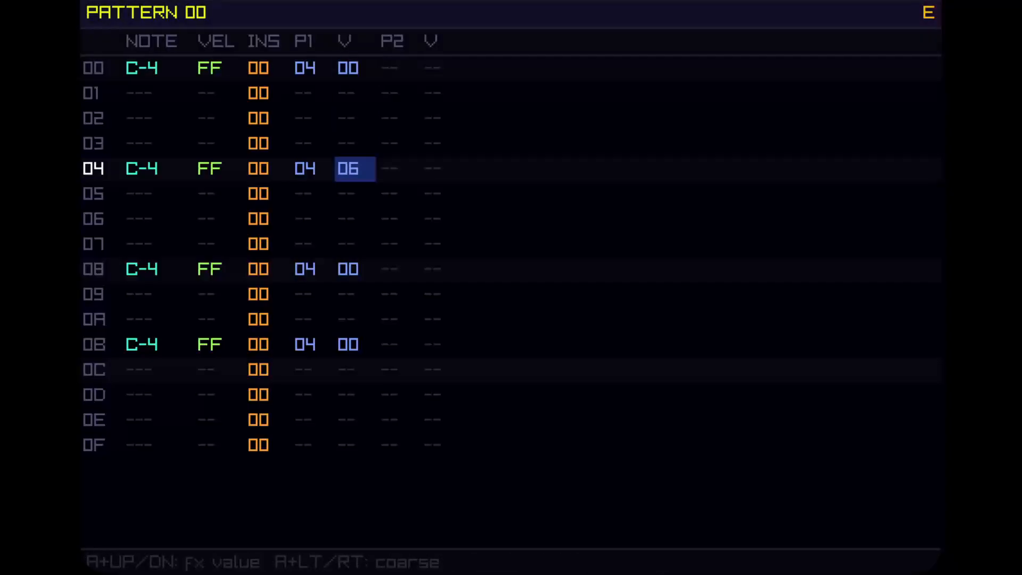
key("a+Up")
key("a+Up")
key("a+Down")
key("a+Down")
key("a+Down")
Set the effect value on row 08 to 08.
key("Down")
key("Down")
key("Down")
key("Down")
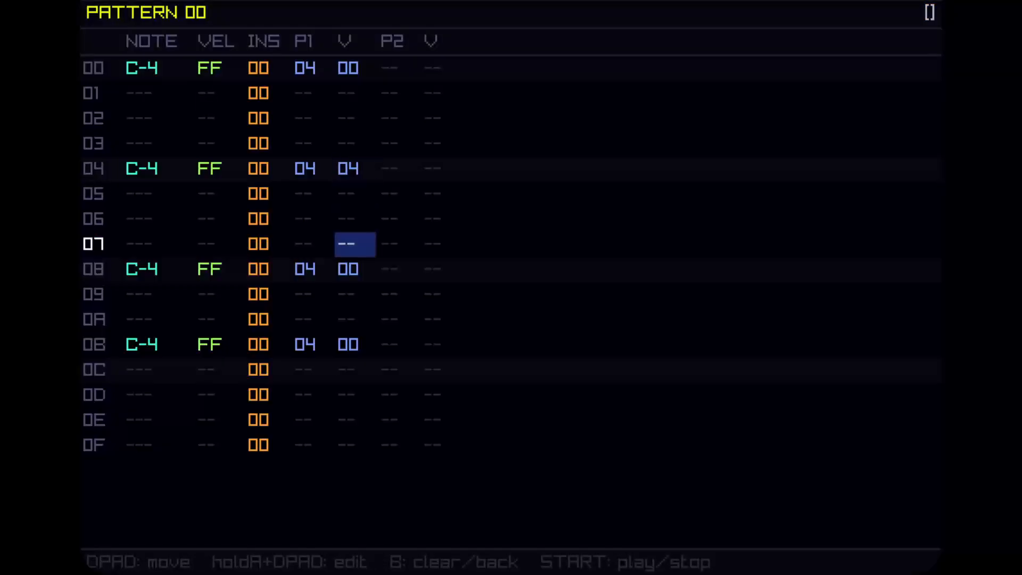
key("a")
key("a+Up")
key("a+Up")
key("a+Up")
key("a+Up")
key("a+Up")
key("a+Up")
key("a+Up")
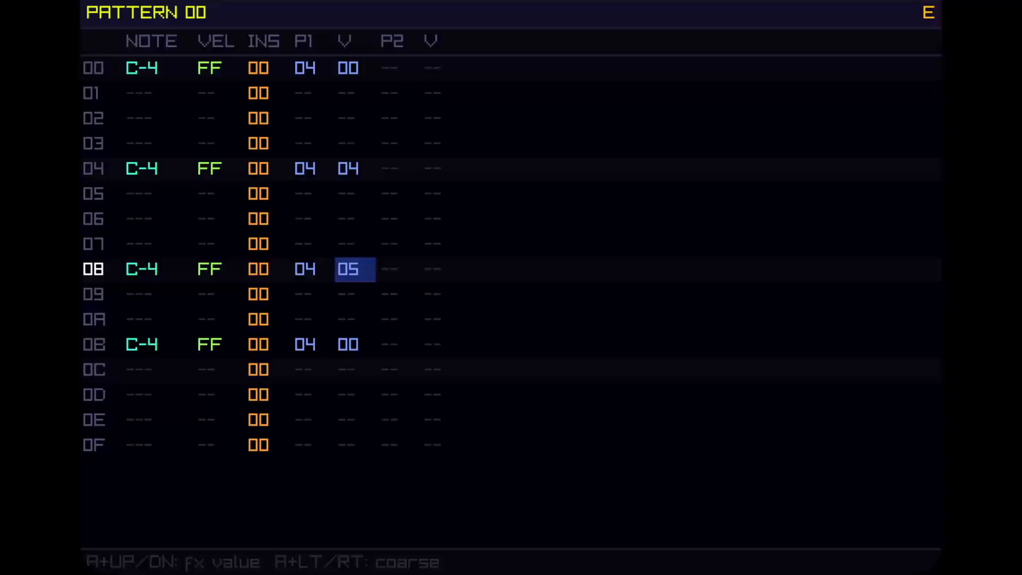
key("a+Down")
key("a+Up")
key("a+Up")
Set the effect value on row 0B to 0B.
key("Down")
key("Down")
key("Down")
key("a")
key("a+Up")
key("a+Up")
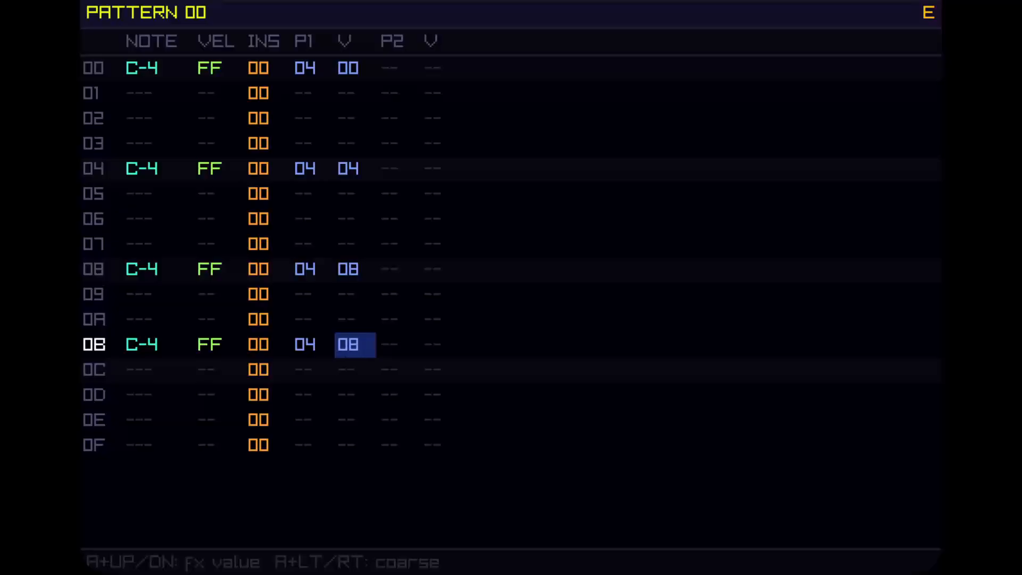
key("a+Right")
key("a+Left")
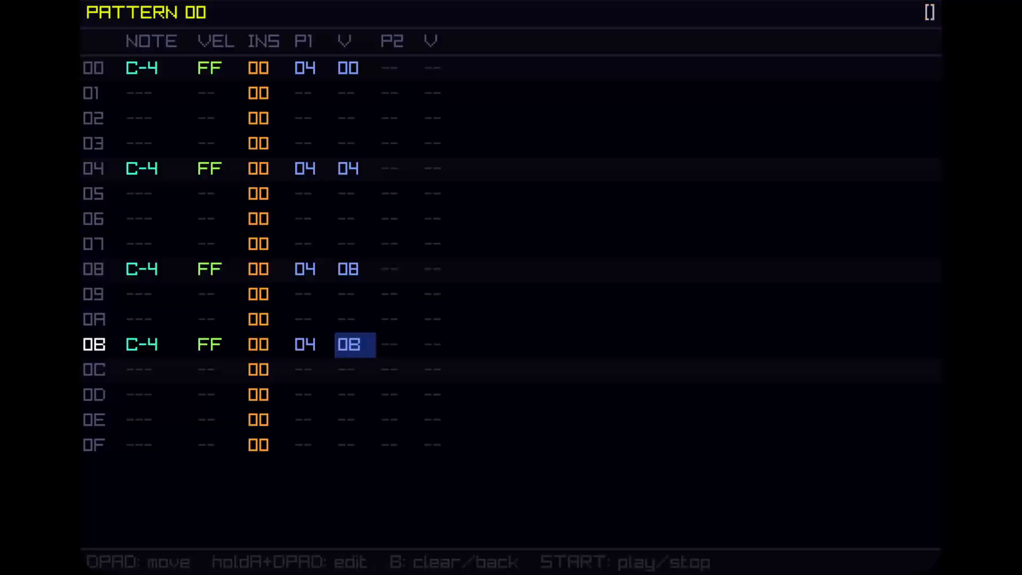
key("Return")
Add a note on row 0D and change its pitch to G-4.
key("Left")
key("Left")
key("Left")
key("Left")
key("Down")
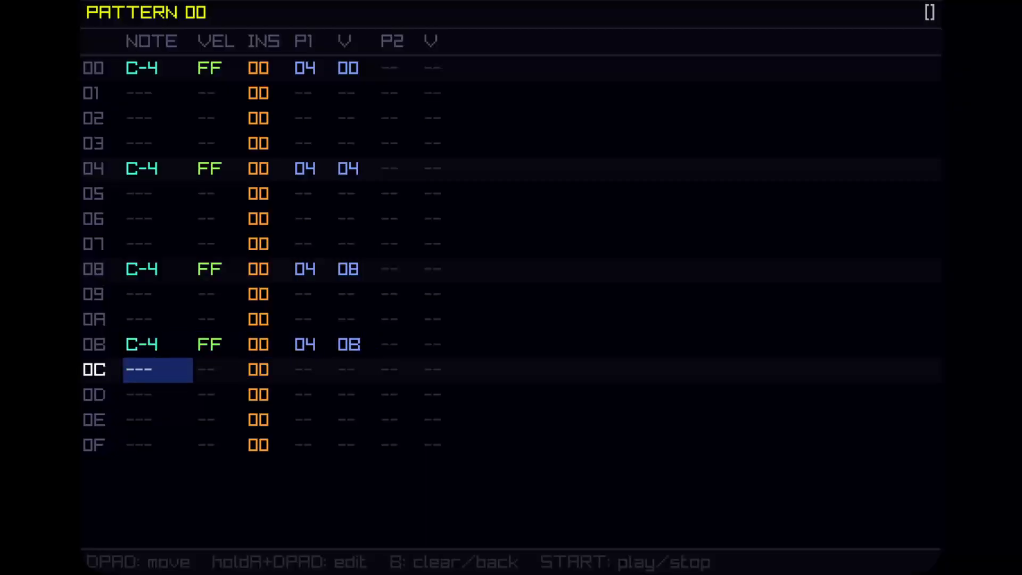
key("Down")
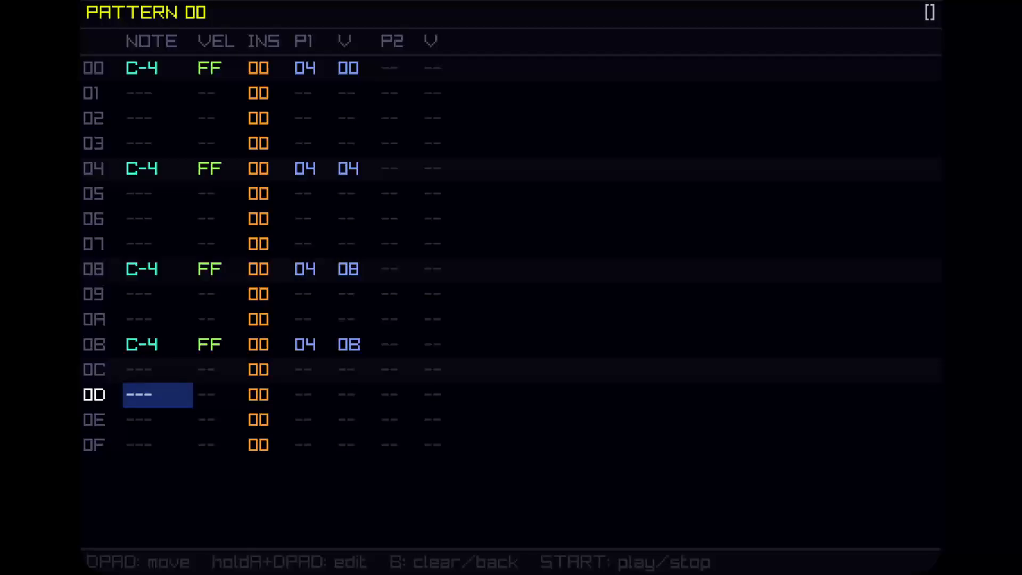
key("a")
key("Right")
key("Right")
key("Right")
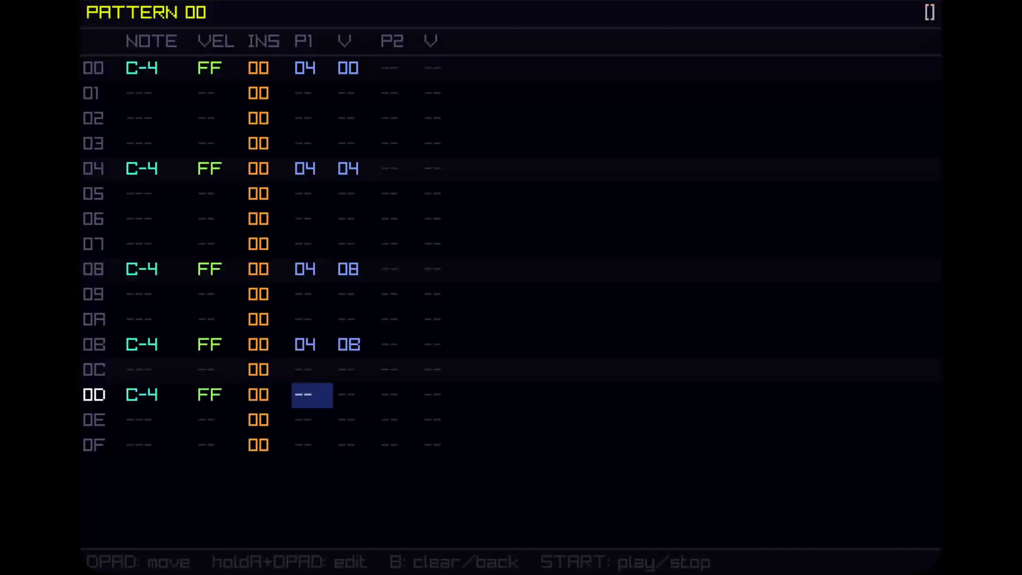
key("a")
key("Left")
key("Left")
key("Left")
key("a")
key("Up")
key("Up")
key("Up")
key("Up")
key("Up")
key("Up")
key("Up")
key("Up")
key("Up")
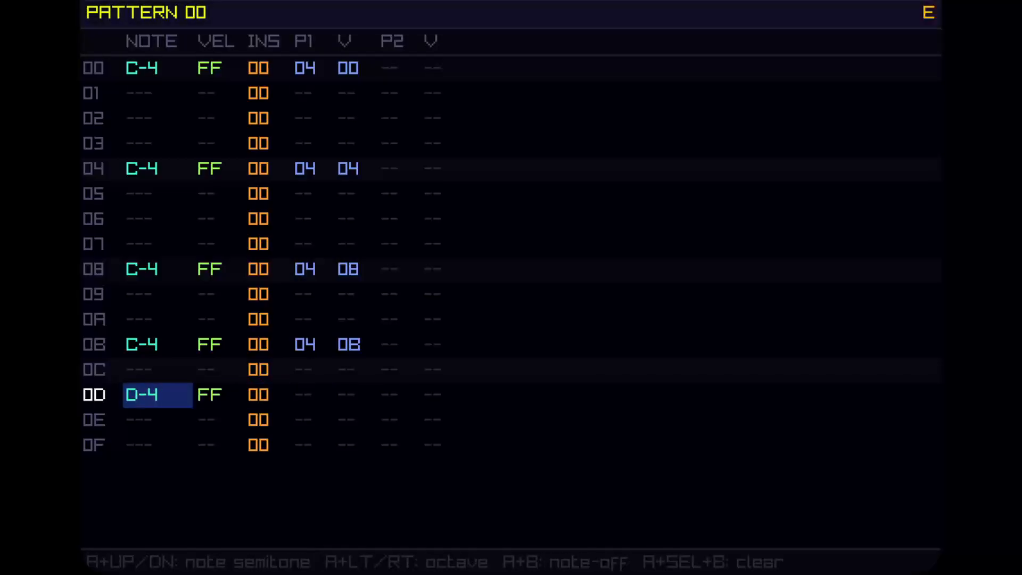
key("Up")
key("Up")
key("Up")
key("Up")
key("Up")
key("Up")
key("Up")
key("Up")
key("Up")
key("Up")
key("Up")
key("Up")
key("Up")
key("Up")
key("Up")
key("Down")
key("Down")
key("Down")
key("Down")
key("Down")
key("Down")
key("Down")
key("Down")
key("Down")
key("Down")
key("Down")
key("Down")
key("Down")
key("Down")
key("Down")
key("Down")
key("Down")
key("Up")
key("Up")
key("Up")
key("Up")
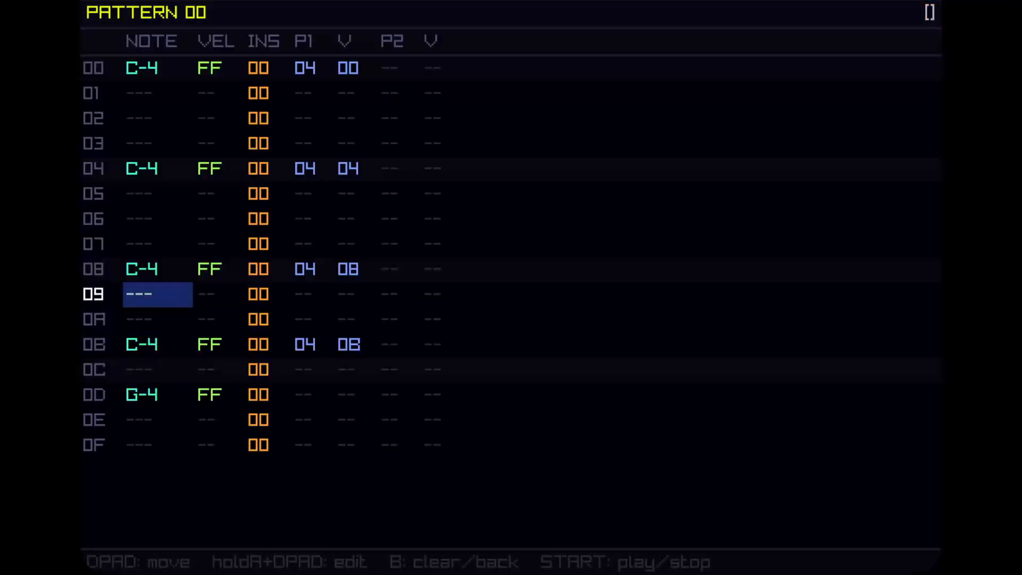
key("a")
Give row 0D effect 04 with a value of 08.
key("Down")
key("Down")
key("Down")
key("Down")
key("Right")
key("Right")
key("Right")
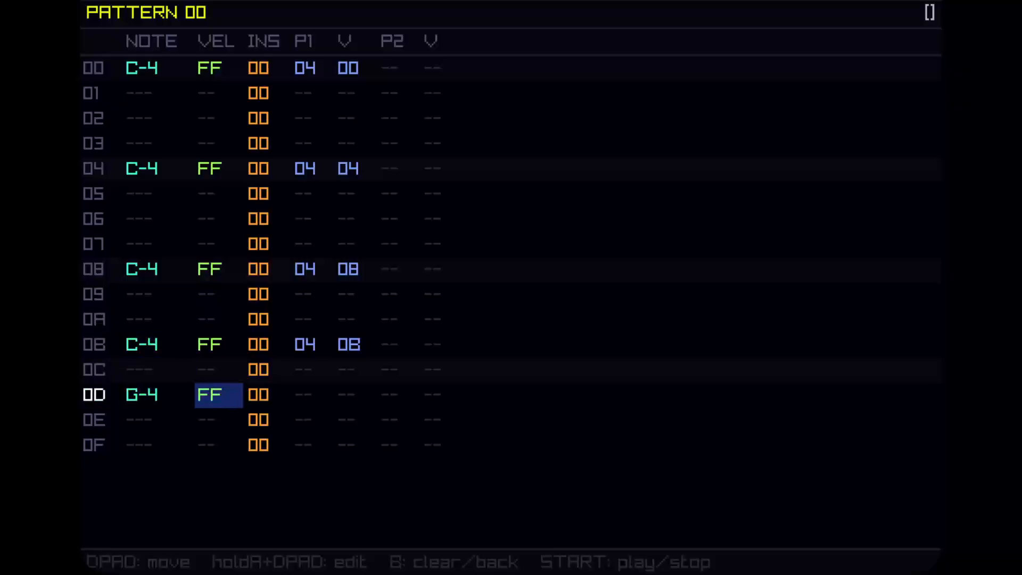
key("a")
key("Up")
key("Up")
key("Up")
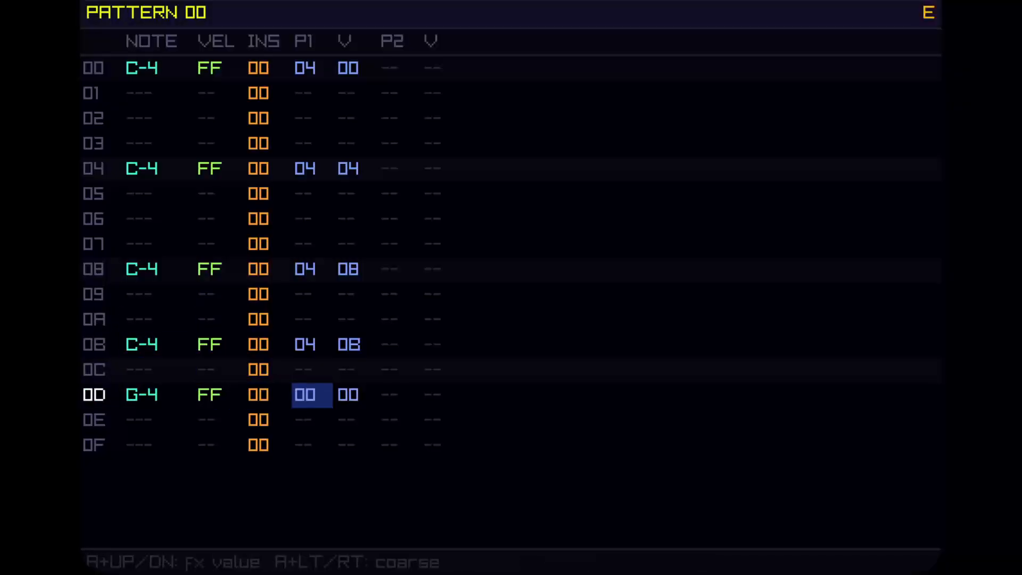
key("Up")
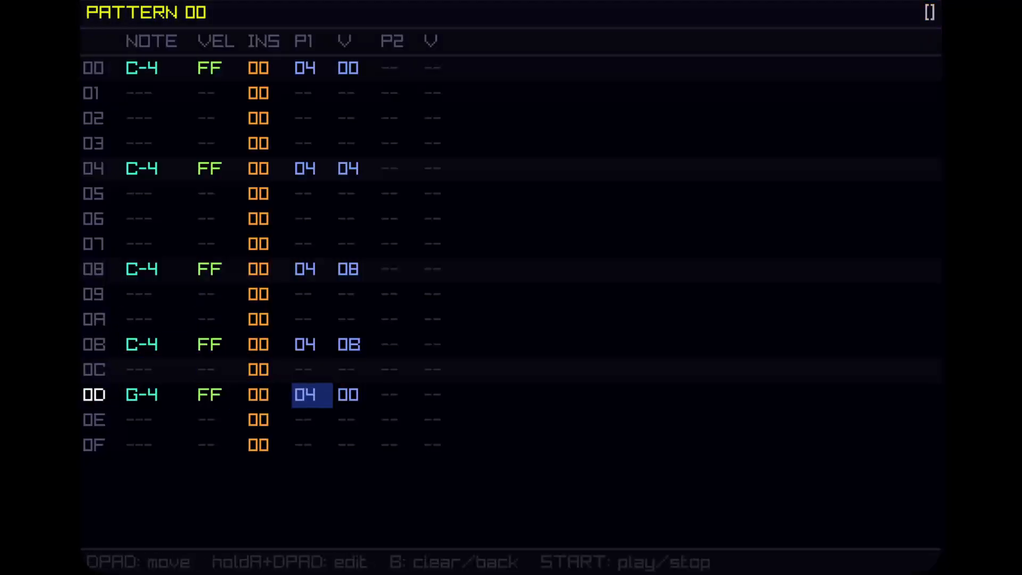
key("Right")
key("a")
key("Up")
key("Up")
key("Up")
key("Up")
key("Up")
key("Up")
key("Up")
key("Up")
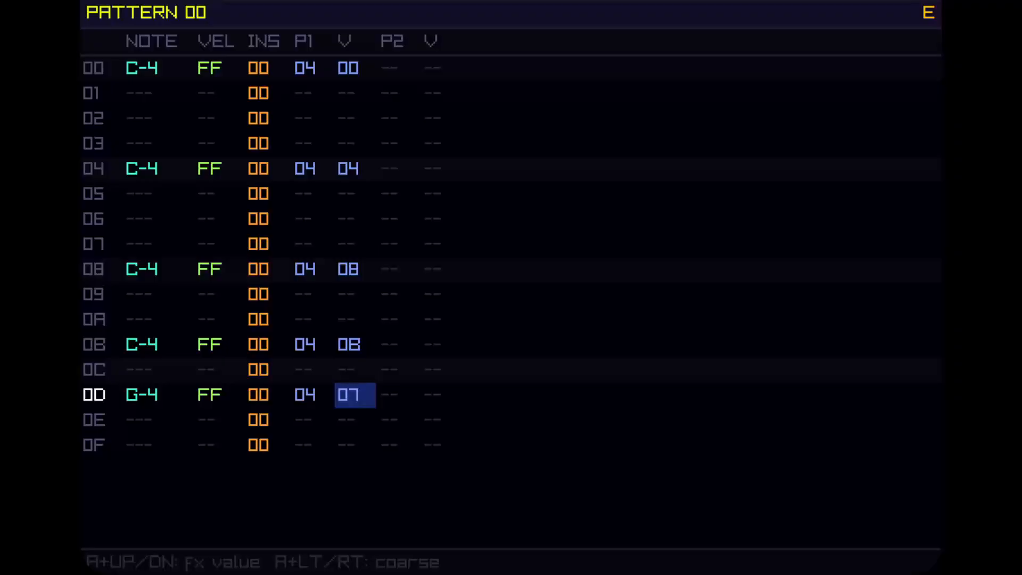
key("Left")
key("Left")
key("Left")
key("Left")
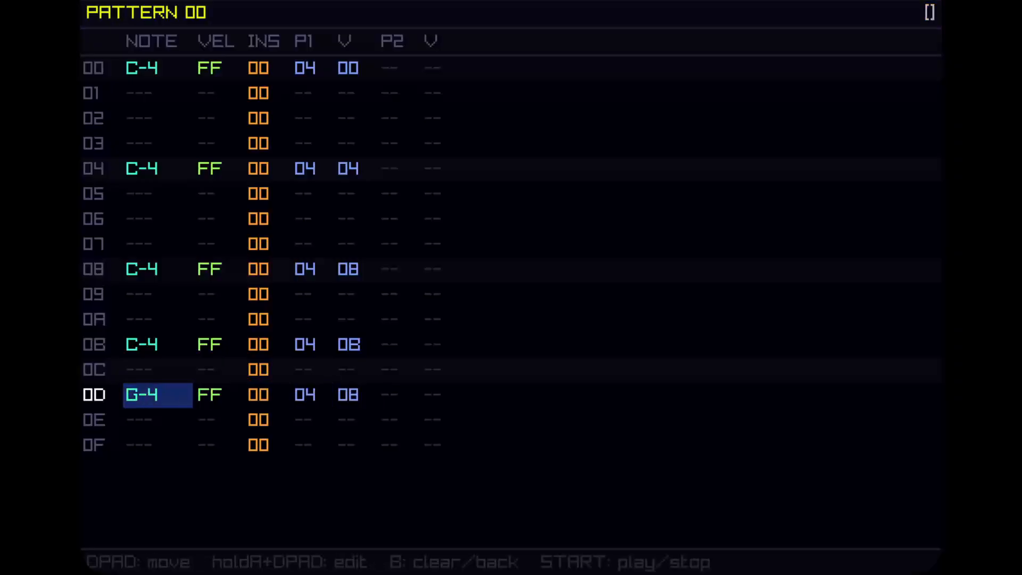
Move up through the pattern rows to review the notes and effect values.
key("Down")
key("Up")
key("Up")
key("Up")
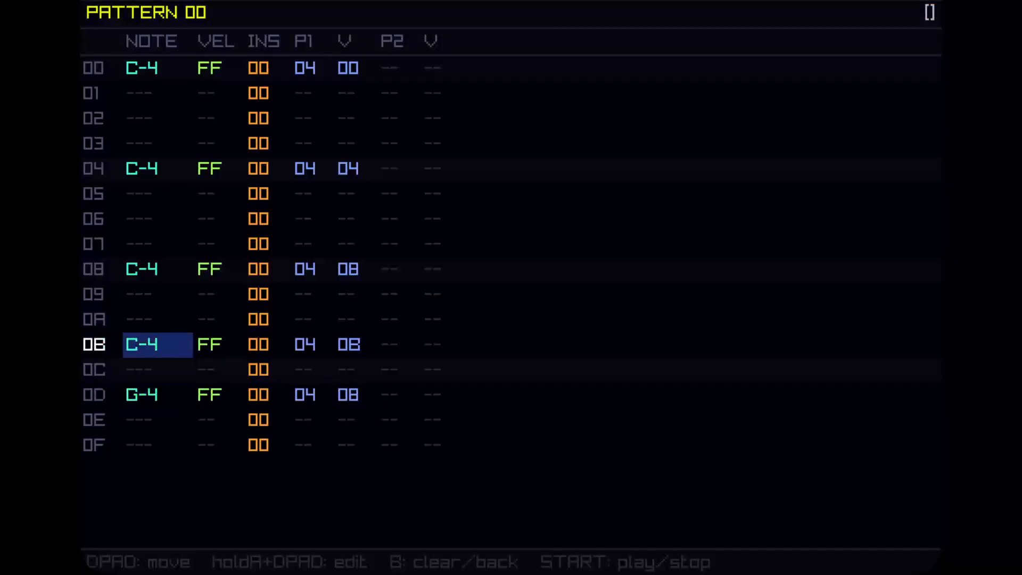
key("Down")
key("Down")
key("Up")
key("Up")
key("Up")
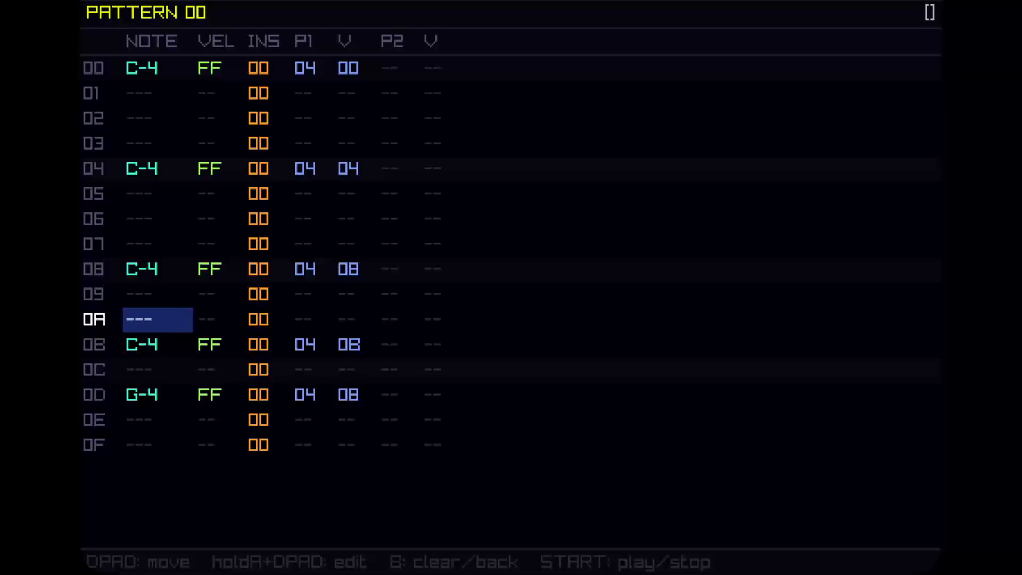
key("Up")
key("Up")
key("Up")
key("Up")
key("Up")
key("Up")
key("Up")
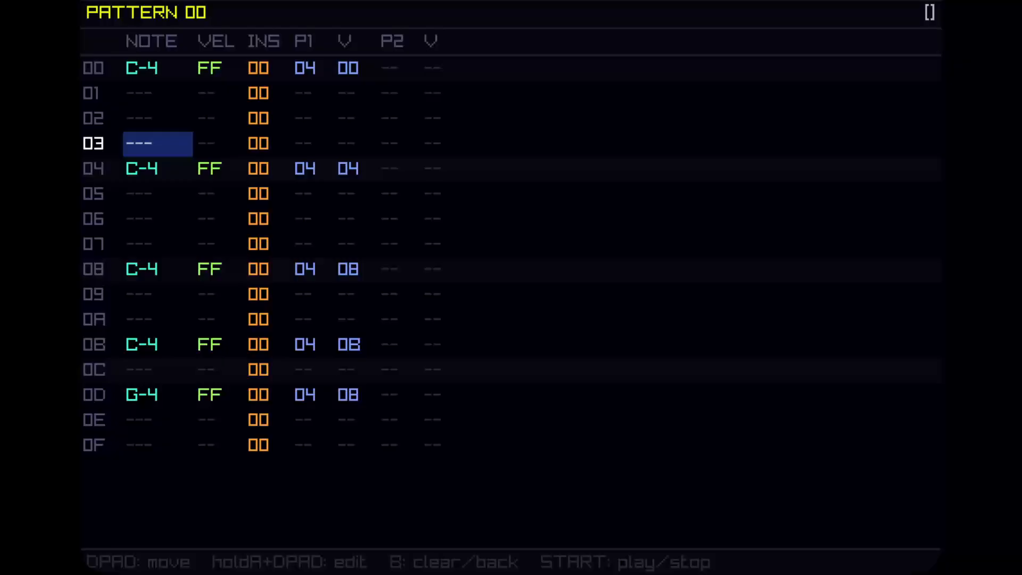
key("a")
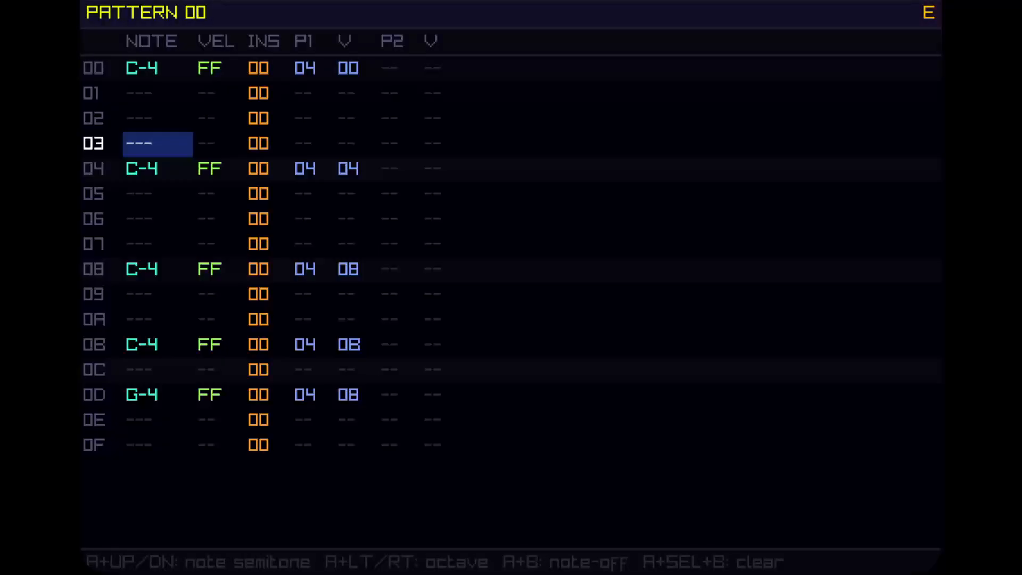
key("Up")
key("Up")
key("Up")
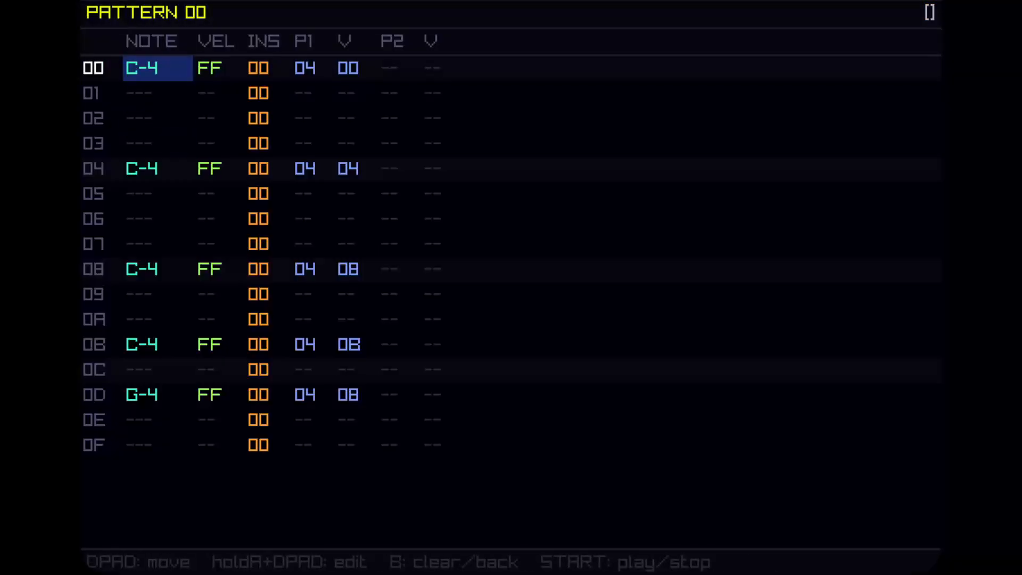
key("Down")
key("Down")
key("Down")
key("Down")
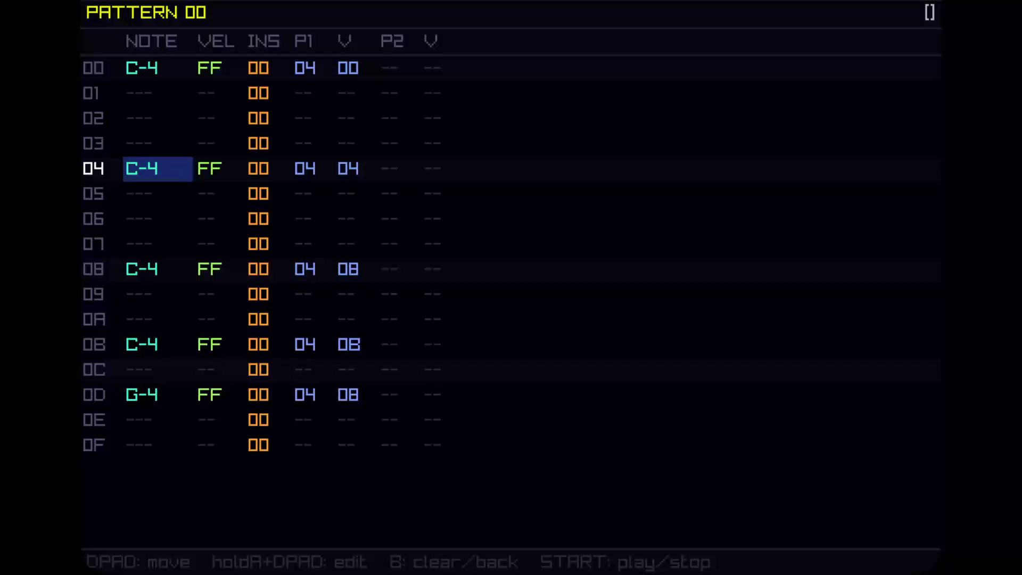
key("Down")
key("Down")
key("Up")
key("Up")
key("Up")
key("Up")
key("Up")
key("Up")
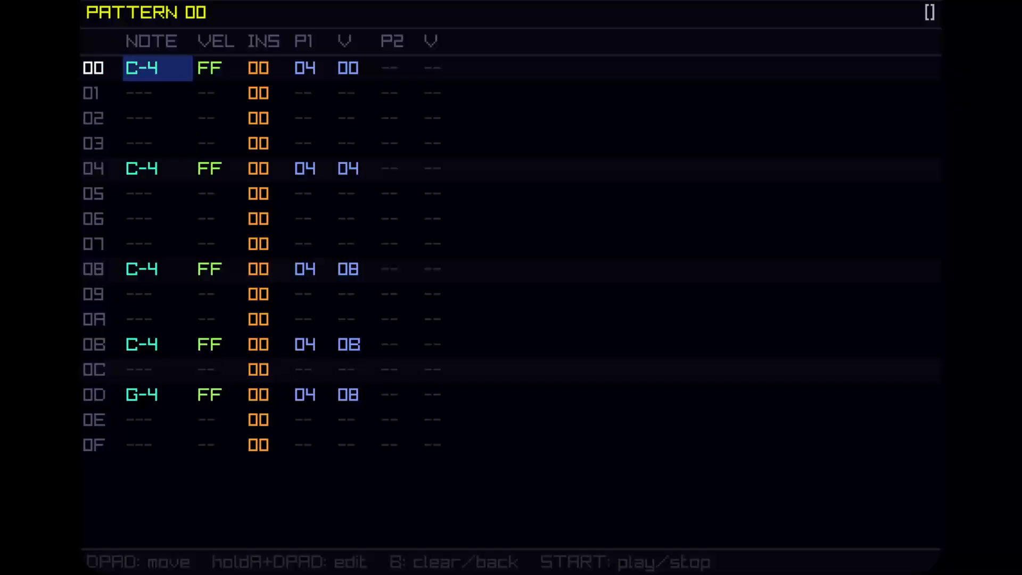
key("Down")
key("Down")
key("Down")
key("Down")
key("Up")
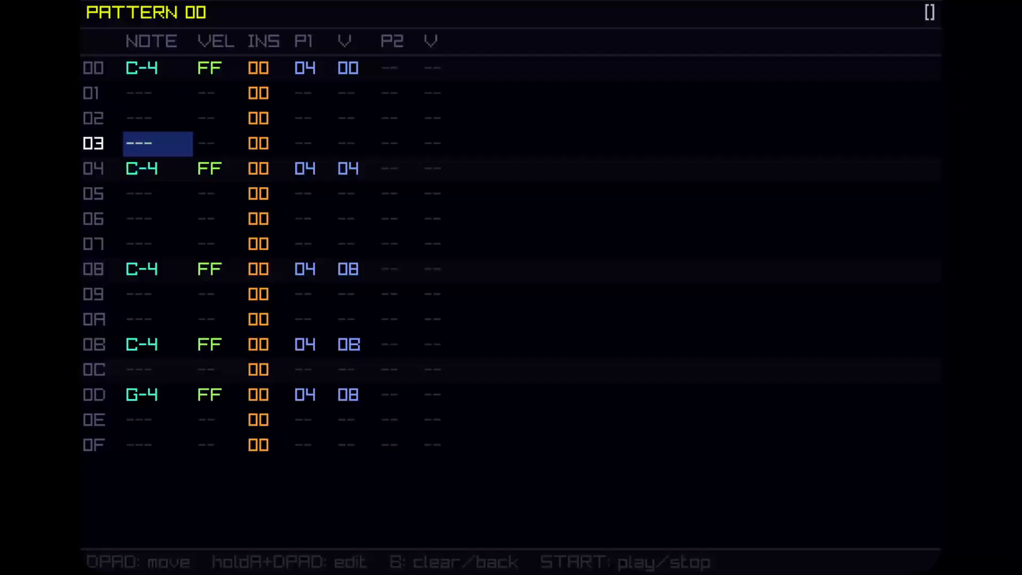
key("Up")
key("Up")
key("Up")
key("Down")
key("Down")
key("Down")
key("Down")
key("Down")
key("Up")
key("Up")
key("Up")
key("Up")
Insert note-offs on rows 03, 07, 0A, 0C and 0F of pattern 00, then play and stop the pattern.
key("Down")
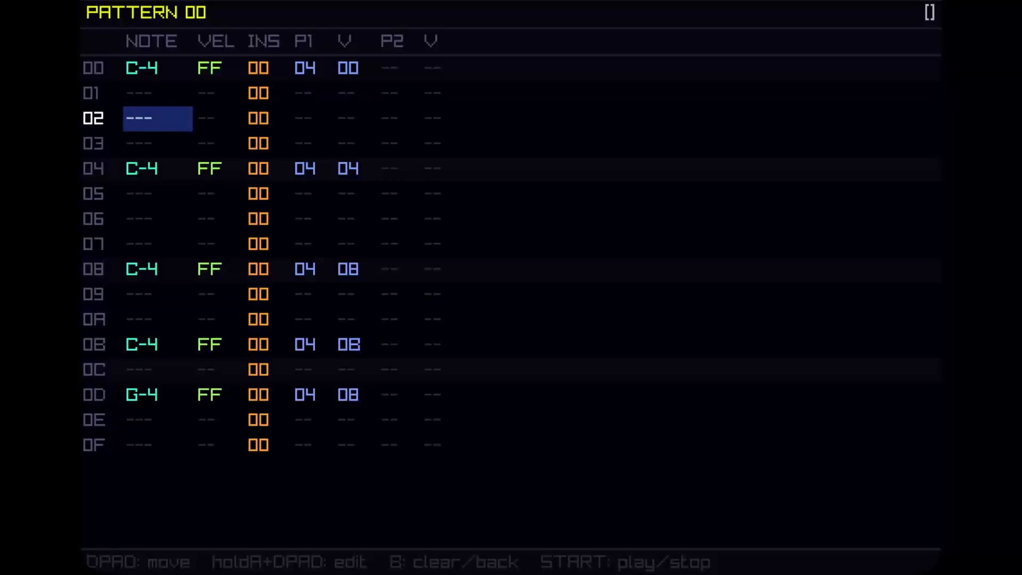
key("Down")
key("a+b")
key("Down")
key("Down")
key("Down")
key("Down")
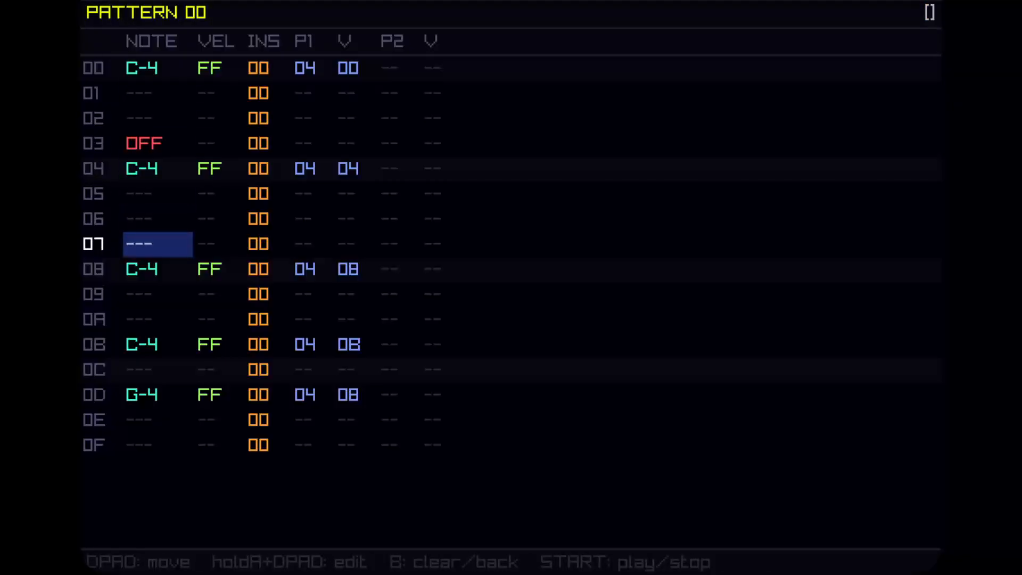
key("a+b")
key("Down")
key("Down")
key("Down")
key("a+b")
key("Down")
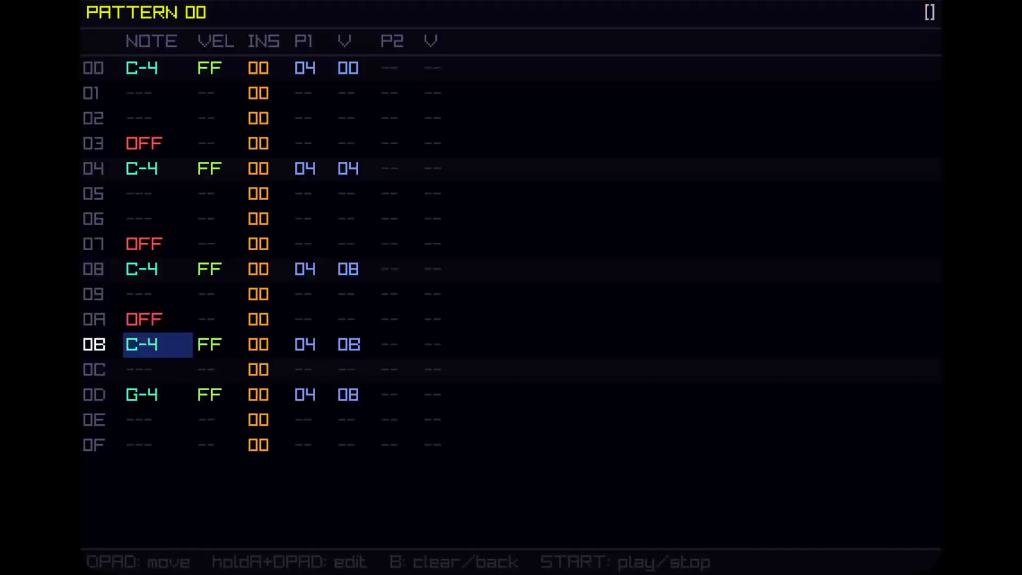
key("Down")
key("Down")
key("Up")
key("a")
key("Down")
key("Down")
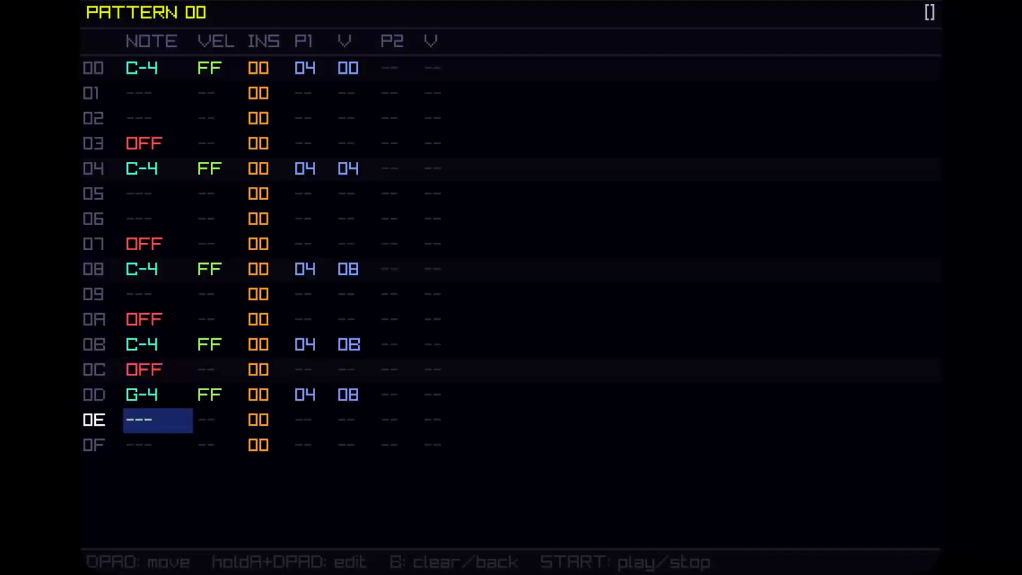
key("Down")
key("Up")
key("Down")
key("a+b")
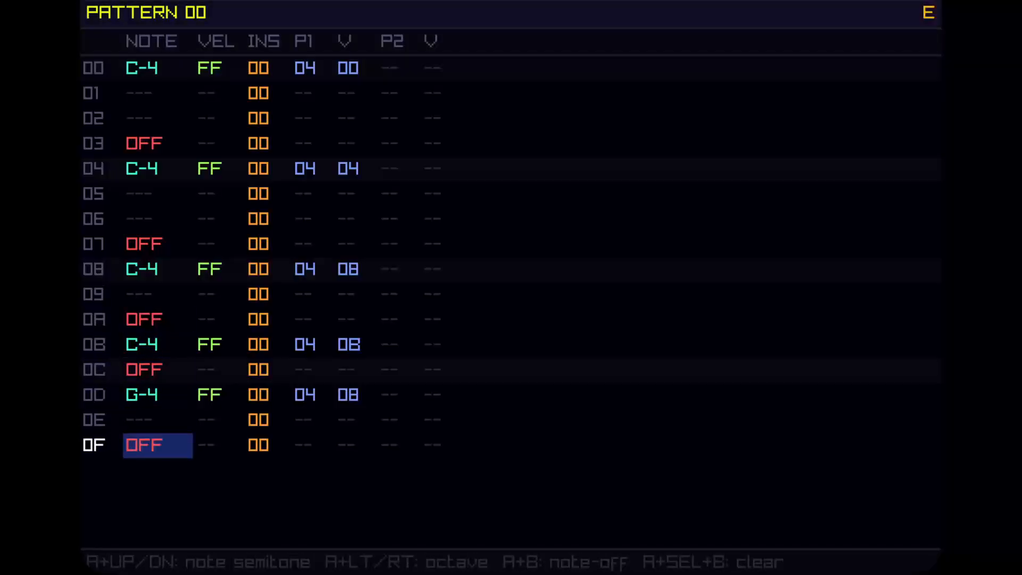
key("Return")
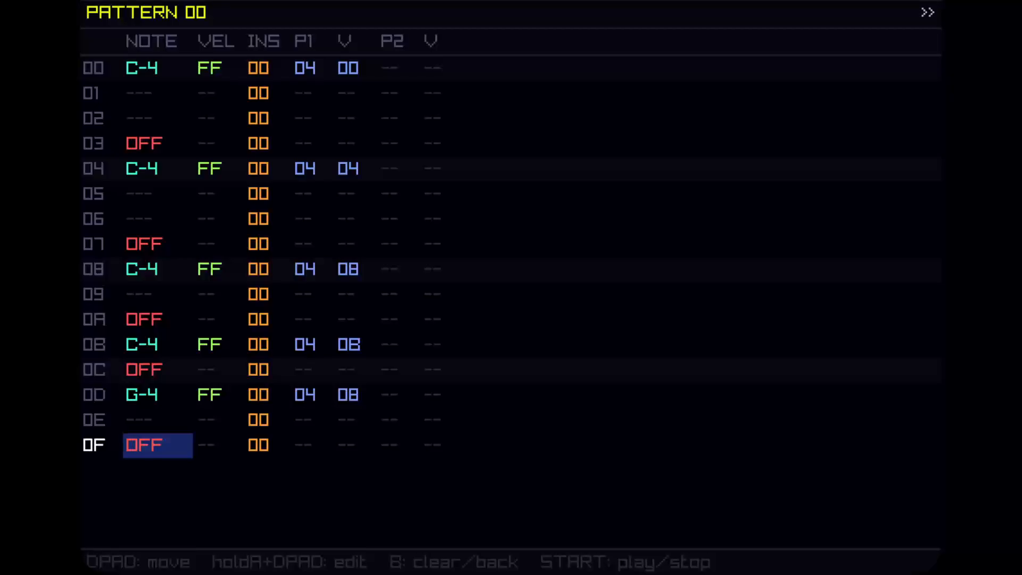
key("Return")
Open the instrument view, move to instrument 01 and set its first slot to a DRUM unit.
key("shift+Right")
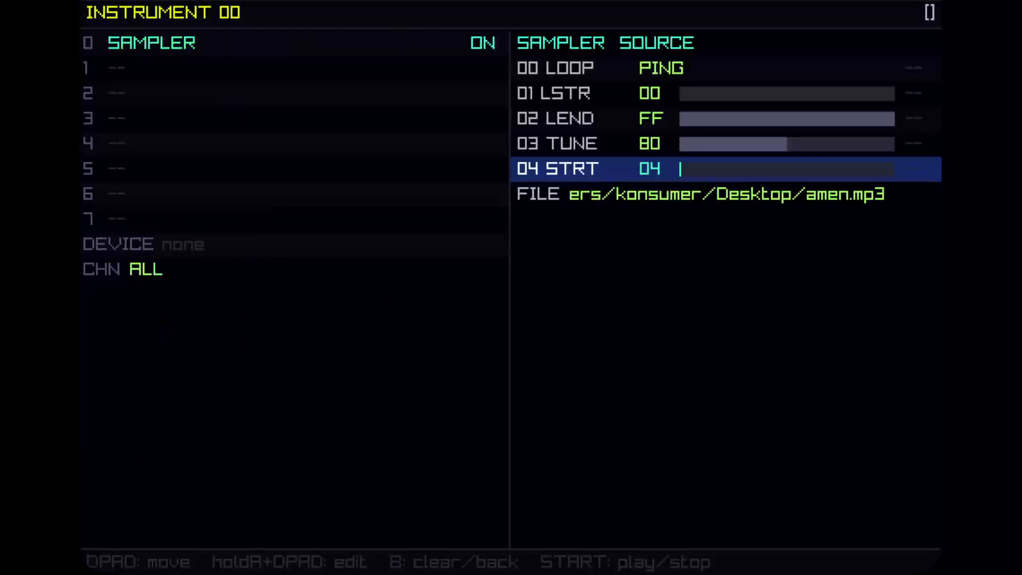
key("Left")
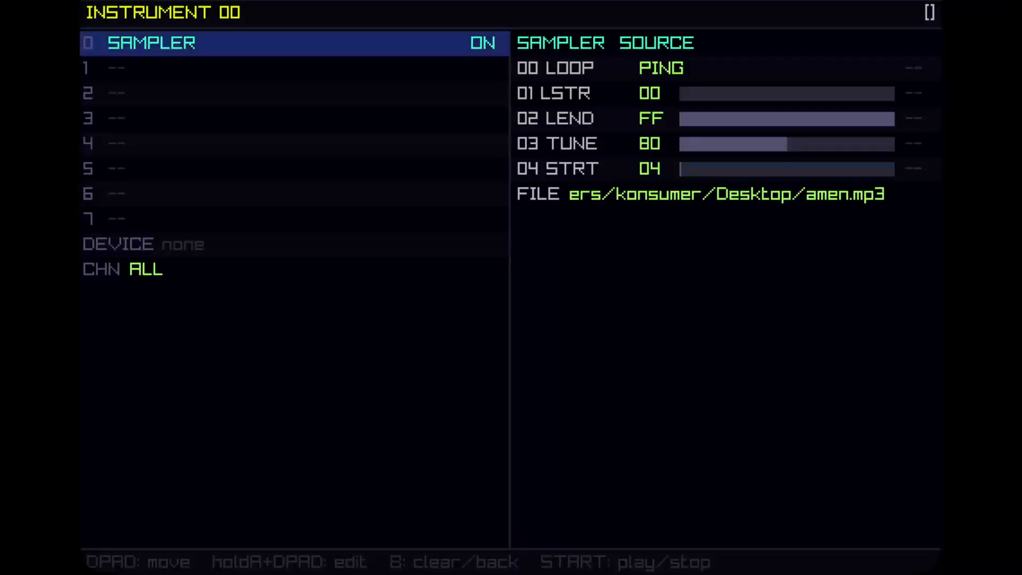
key("w")
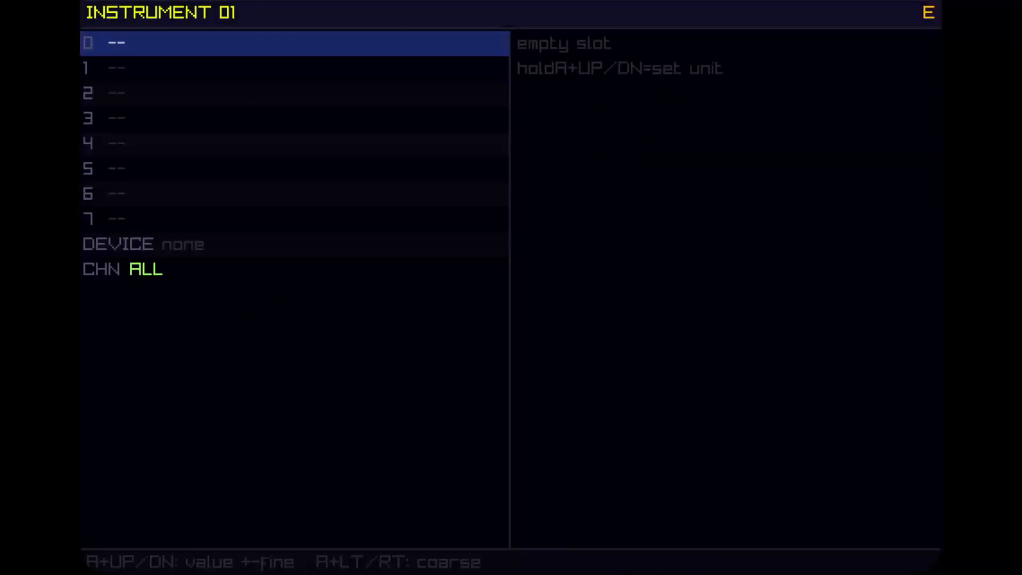
key("a+Down")
key("a+Down")
key("a+Down")
key("a+Down")
key("a+Down")
key("a+Down")
key("a+Down")
key("a+Down")
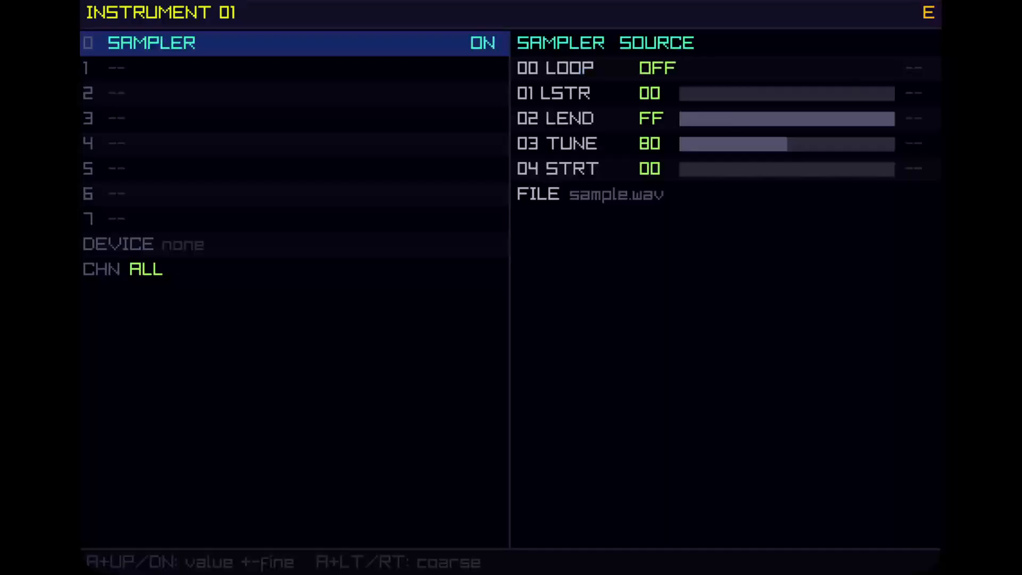
key("a+Down")
key("a+Down")
key("a+Down")
key("a+Down")
key("a+Down")
key("a+Down")
key("a+Down")
key("a+Down")
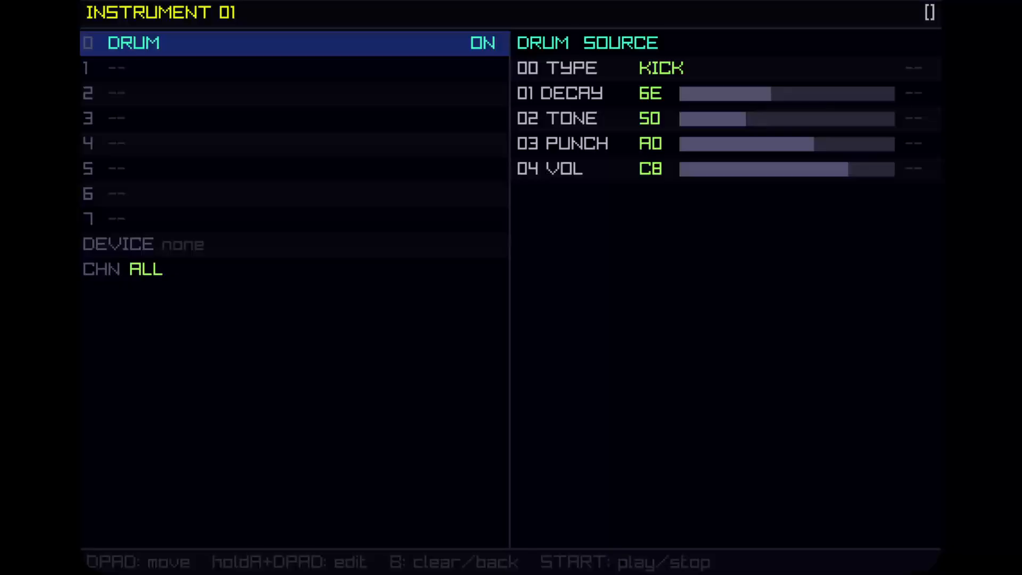
Switch back and forth between instrument 00's sampler and instrument 01's drum settings to compare them.
key("Right")
key("Left")
key("Left")
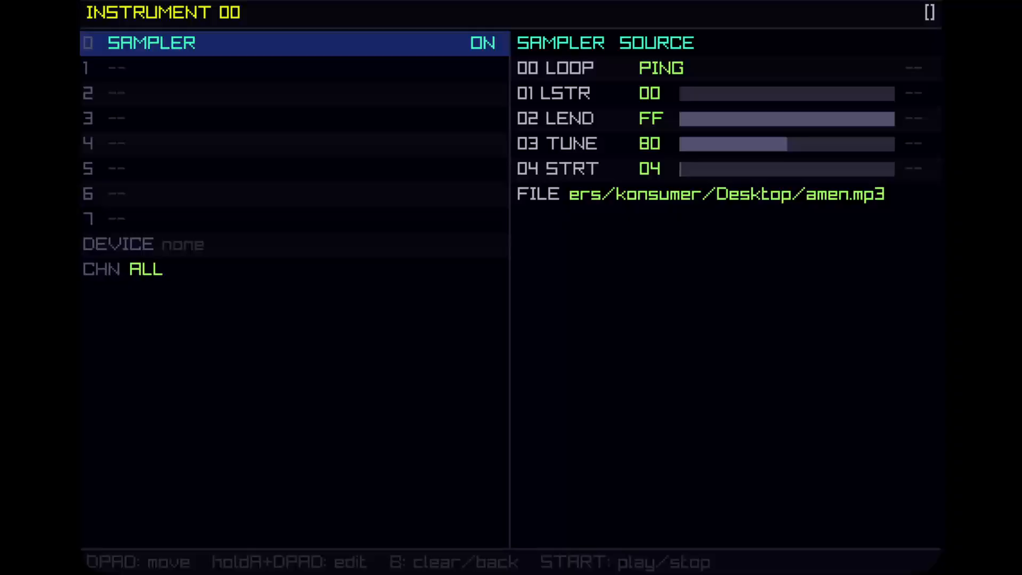
key("Right")
key("Left")
key("Right")
key("Right")
key("Left")
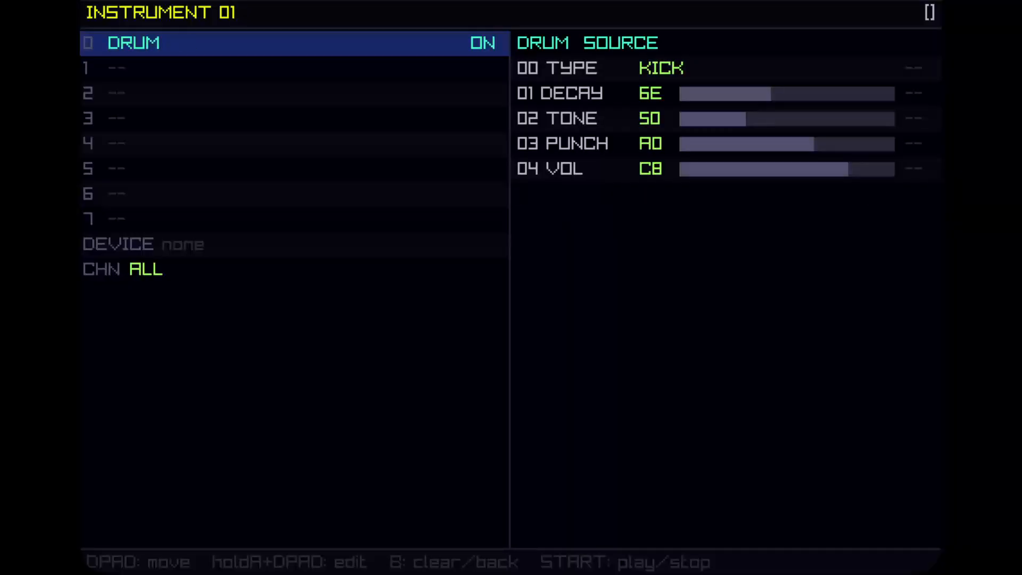
In pattern 01, add a C-4 note on row 00 and assign it instrument 01.
key("shift+Left")
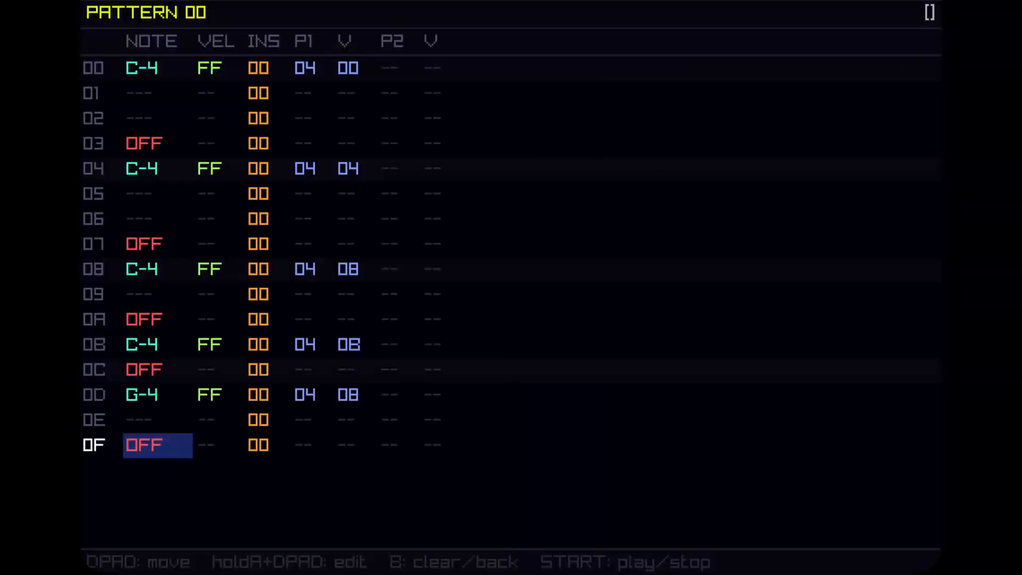
key("ctrl+Right")
key("Up")
key("Up")
key("Up")
key("Up")
key("Up")
key("Up")
key("Up")
key("Up")
key("Up")
key("Up")
key("Up")
key("Up")
key("Up")
key("Up")
key("Up")
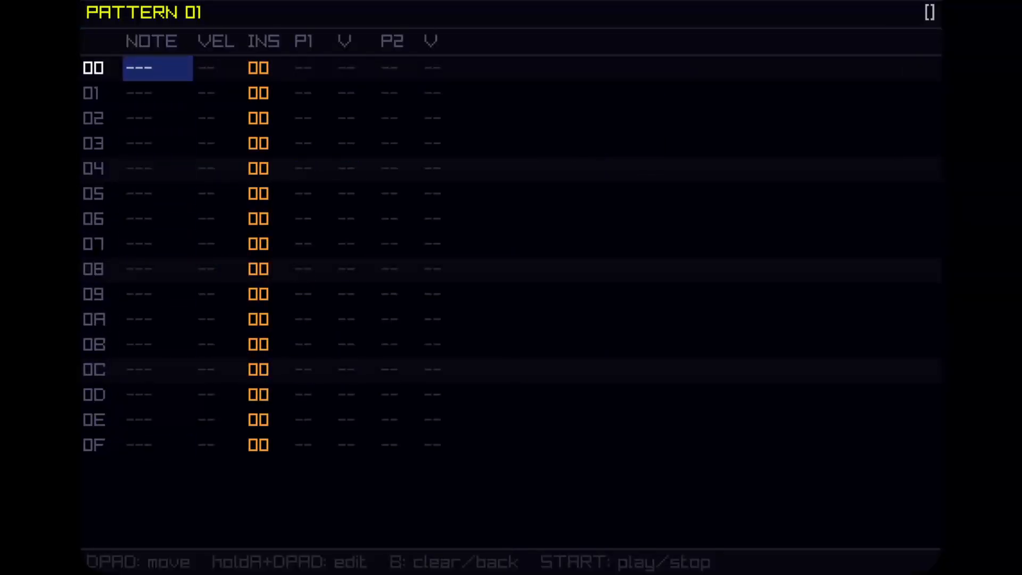
key("a+Up")
key("Down")
key("Down")
key("Up")
key("Up")
key("Right")
key("Right")
key("a+Up")
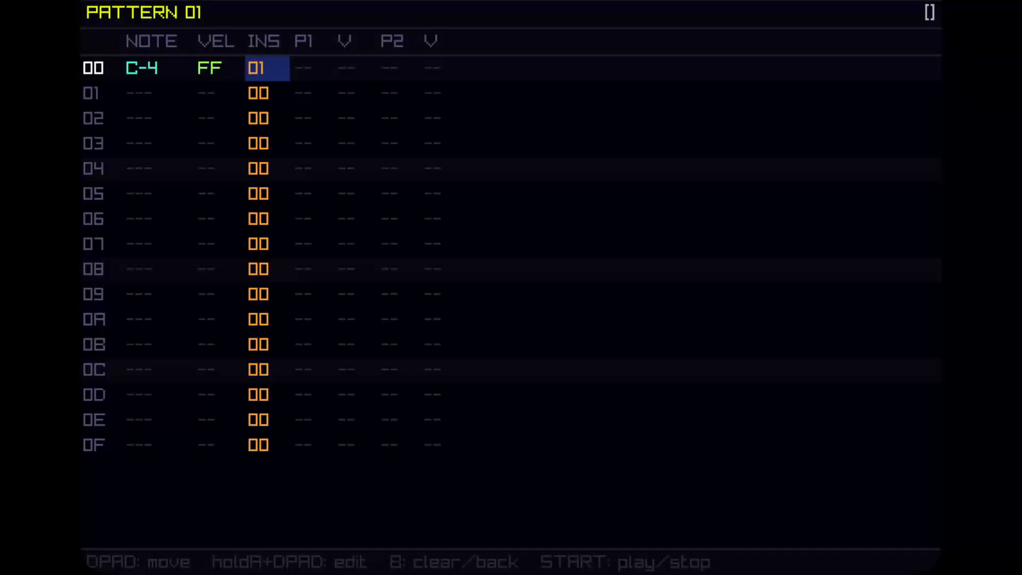
Set instrument 01 on every row of pattern 02.
key("ctrl+Right")
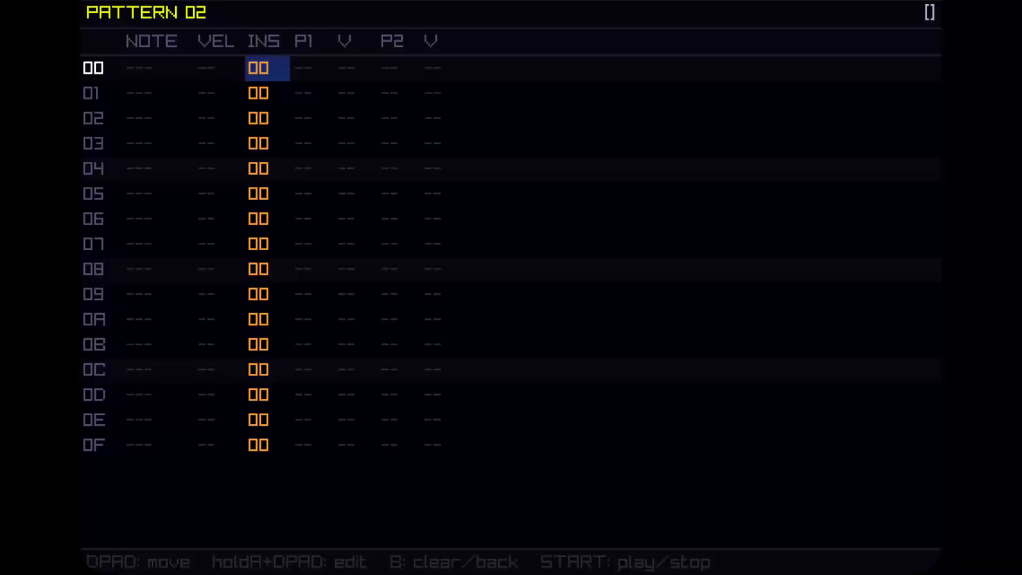
key("a+Up")
key("a")
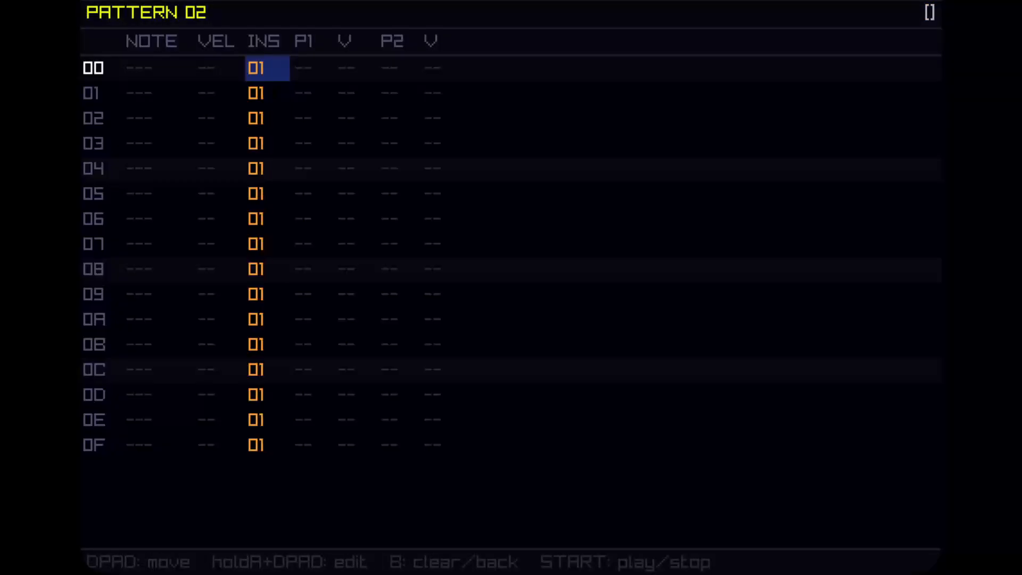
key("Left")
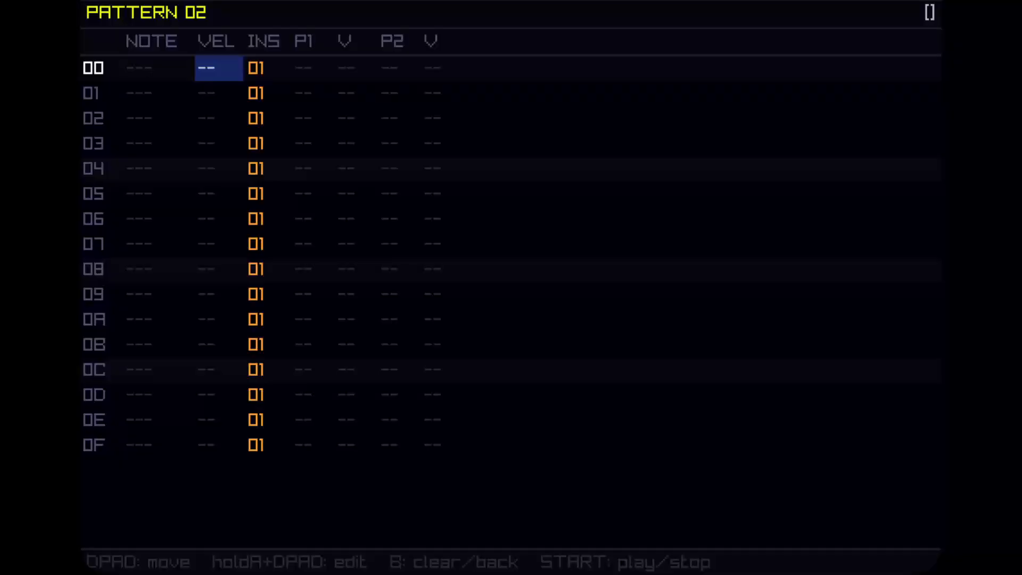
key("Right")
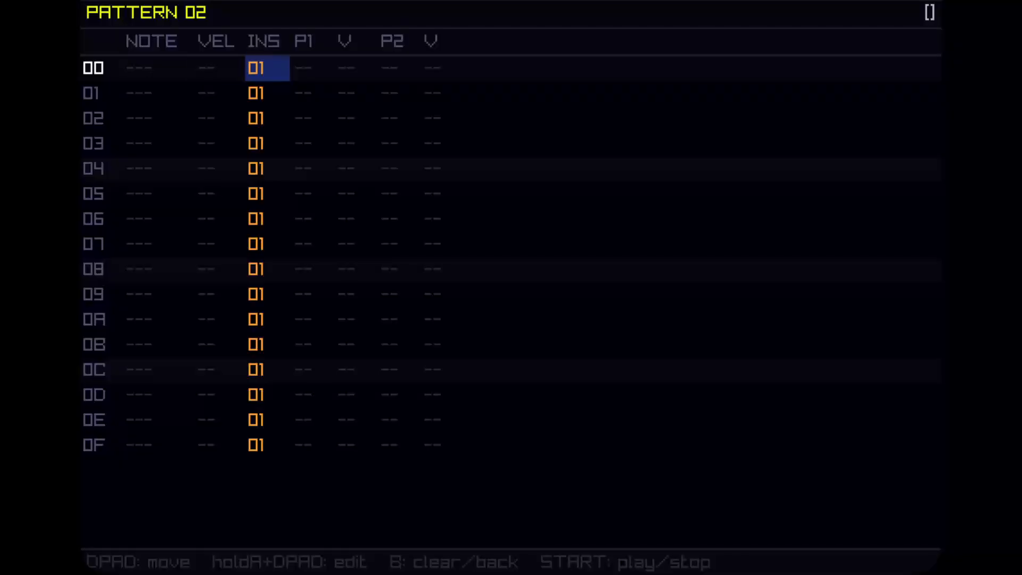
Return to pattern 01 and set instrument 01 on all of its rows.
key("a+Left")
key("b+Left")
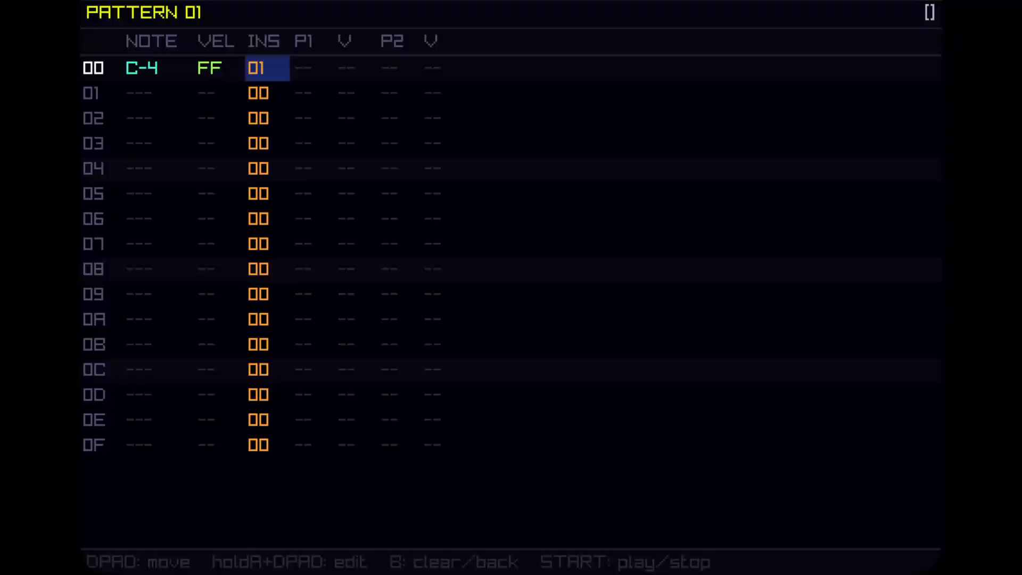
key("b+Left")
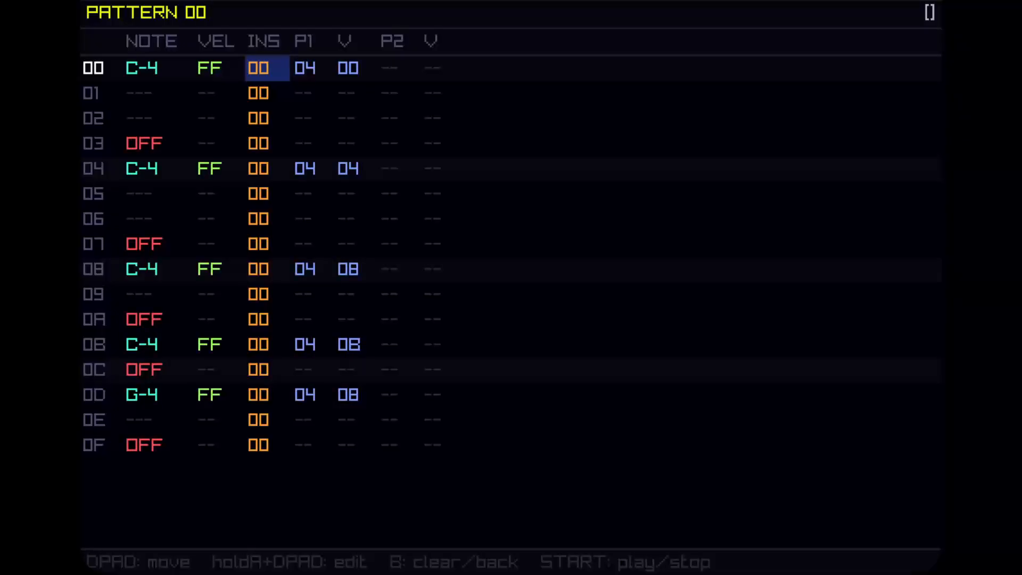
key("b+Right")
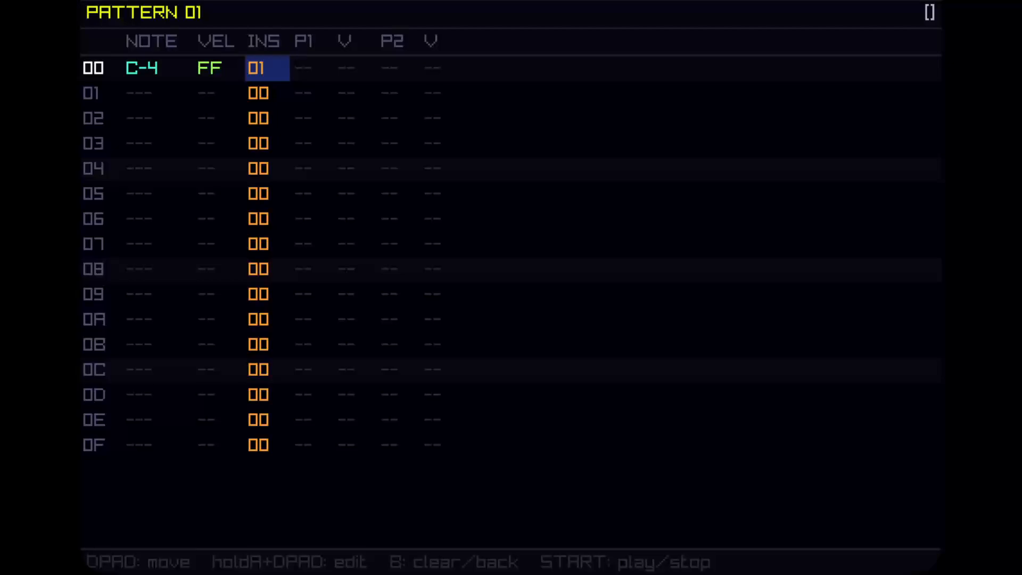
key("a")
key("Down")
key("Down")
key("Down")
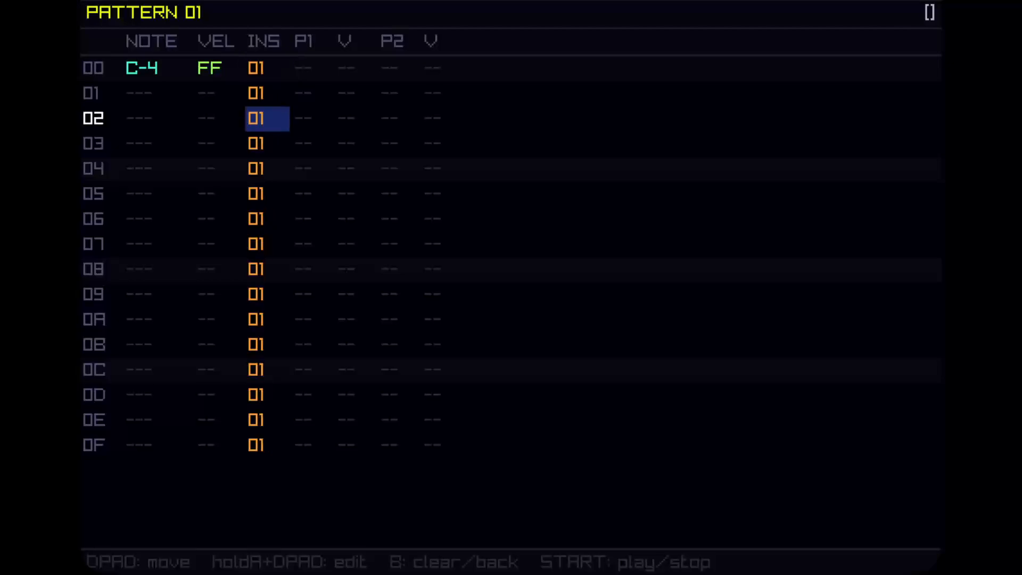
Add C-4 notes on rows 04, 08 and 0C of pattern 01.
key("Left")
key("Left")
key("Down")
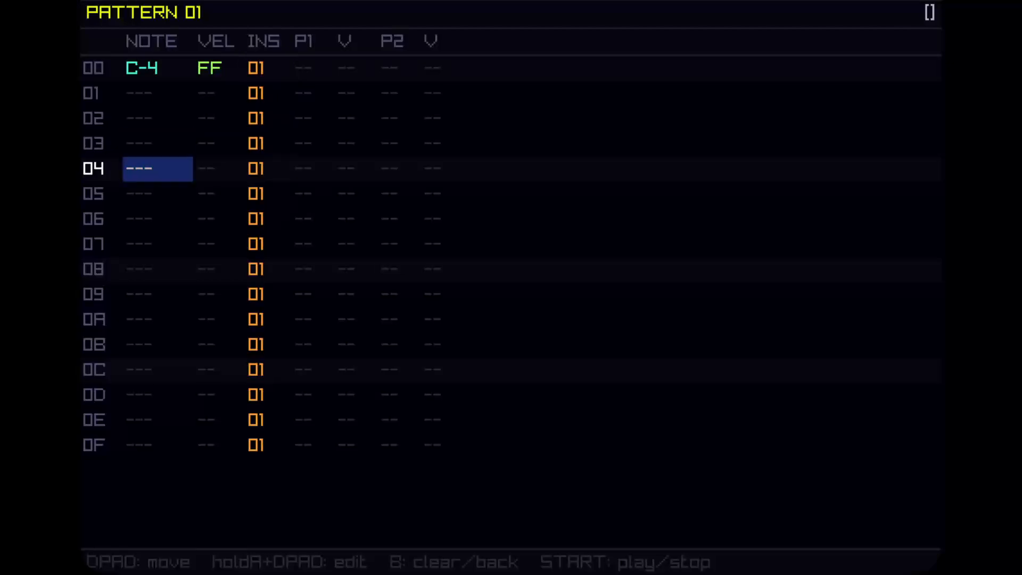
key("a")
key("Down")
key("Down")
key("Down")
key("Down")
key("Down")
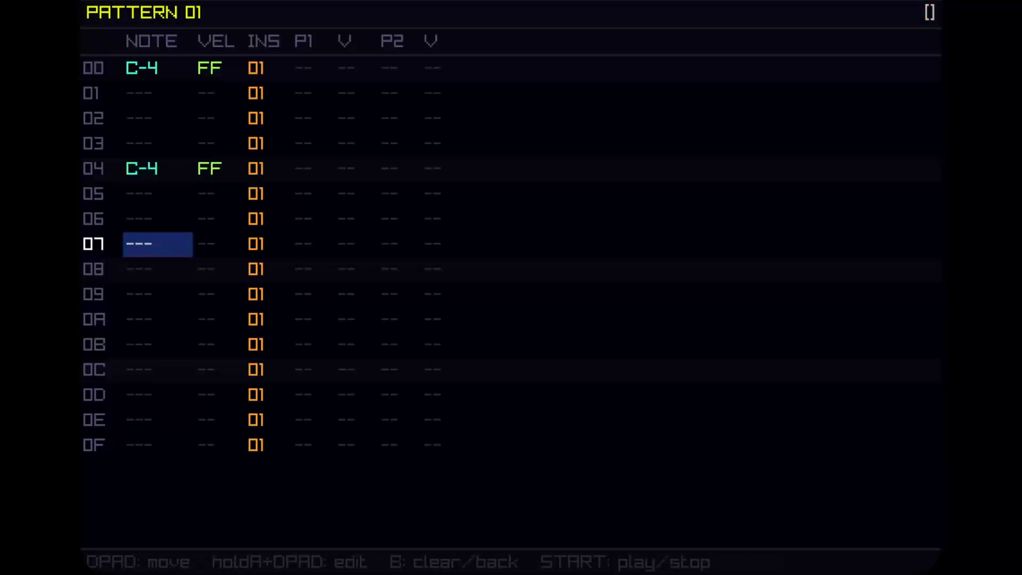
key("Up")
key("a")
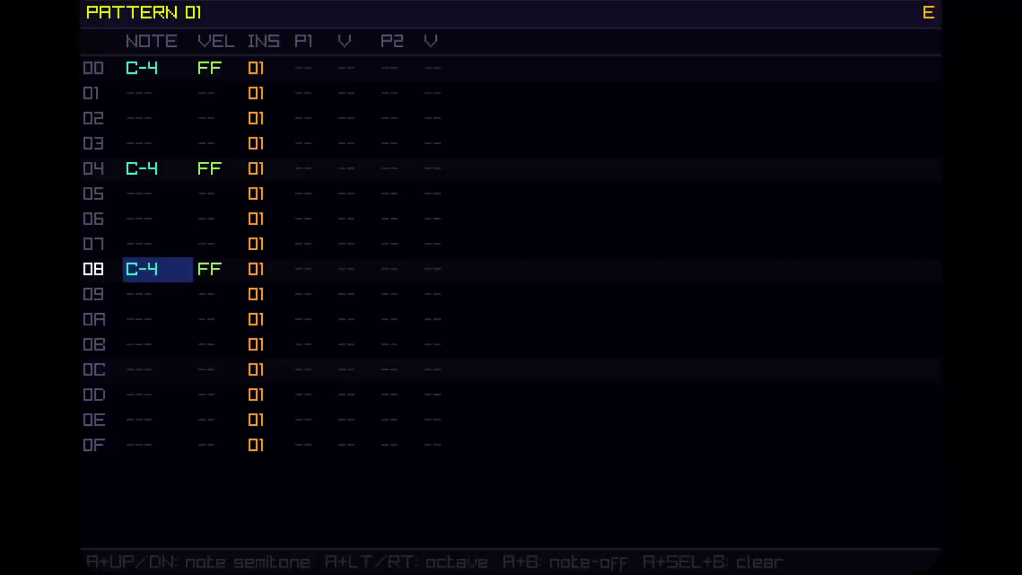
key("Down")
key("Down")
key("Down")
Add further C-4 notes on rows 02 and 06 of pattern 01.
key("Down")
key("a")
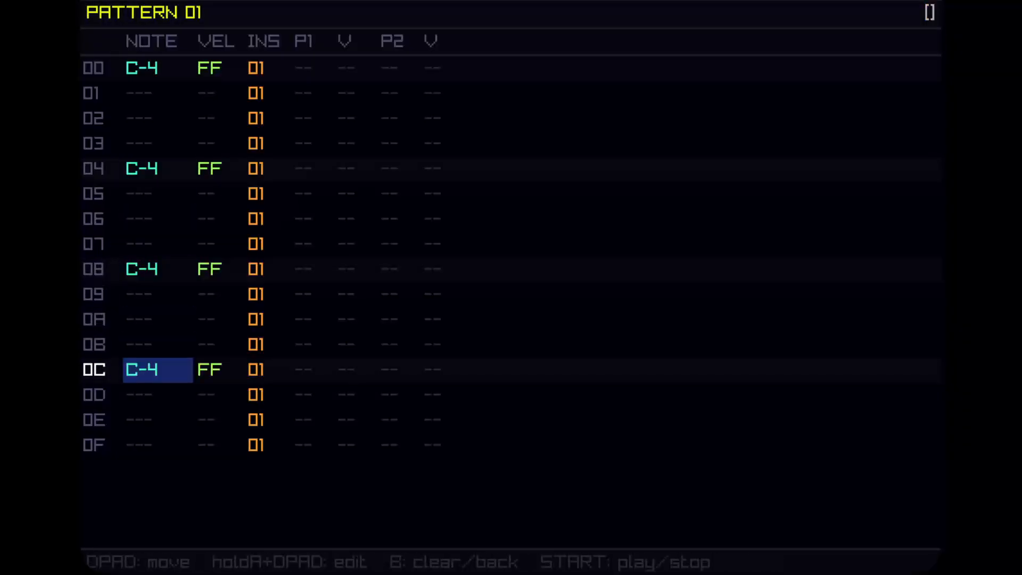
key("space")
key("space")
key("Up")
key("Up")
key("Up")
key("Up")
key("Up")
key("Up")
key("Up")
key("Up")
key("Up")
key("Up")
key("Up")
key("Down")
key("x")
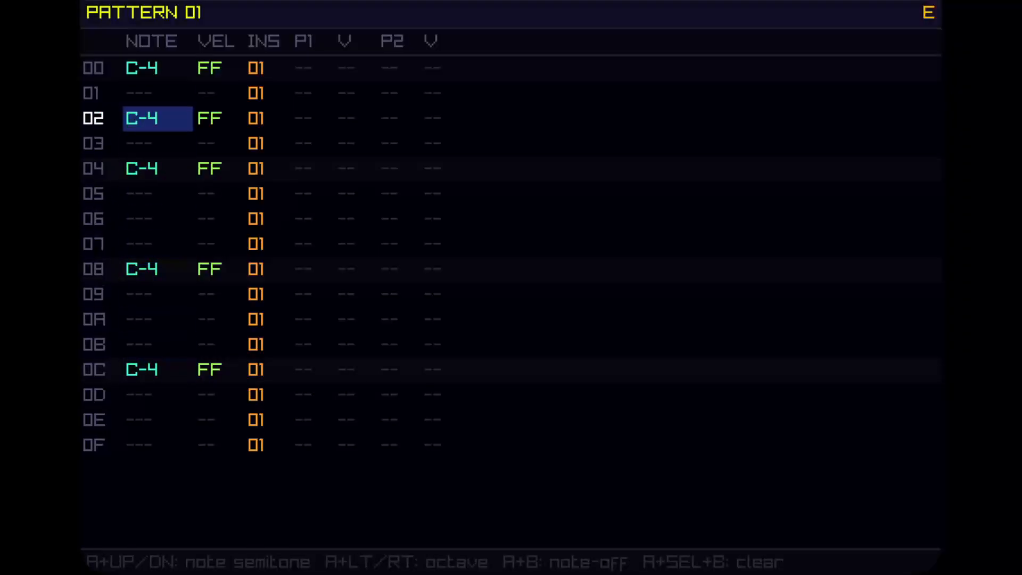
key("Down")
Add C-4 notes on rows 0A and 0E of pattern 01 and play the pattern back.
key("Down")
key("Down")
key("Down")
key("x")
key("Down")
key("Down")
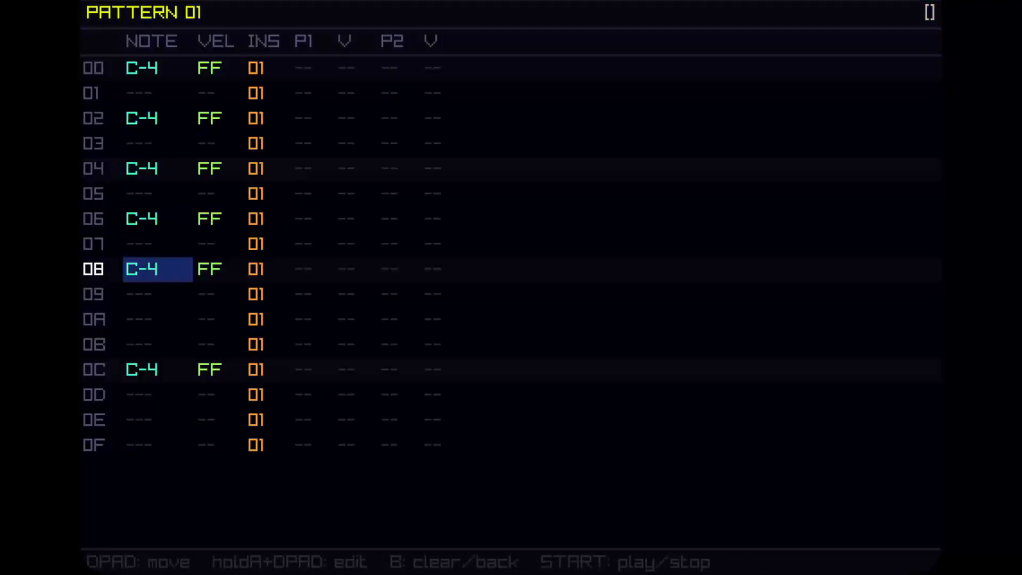
key("Down")
key("Down")
key("Down")
key("Up")
key("x")
key("Down")
key("Down")
key("Down")
key("Down")
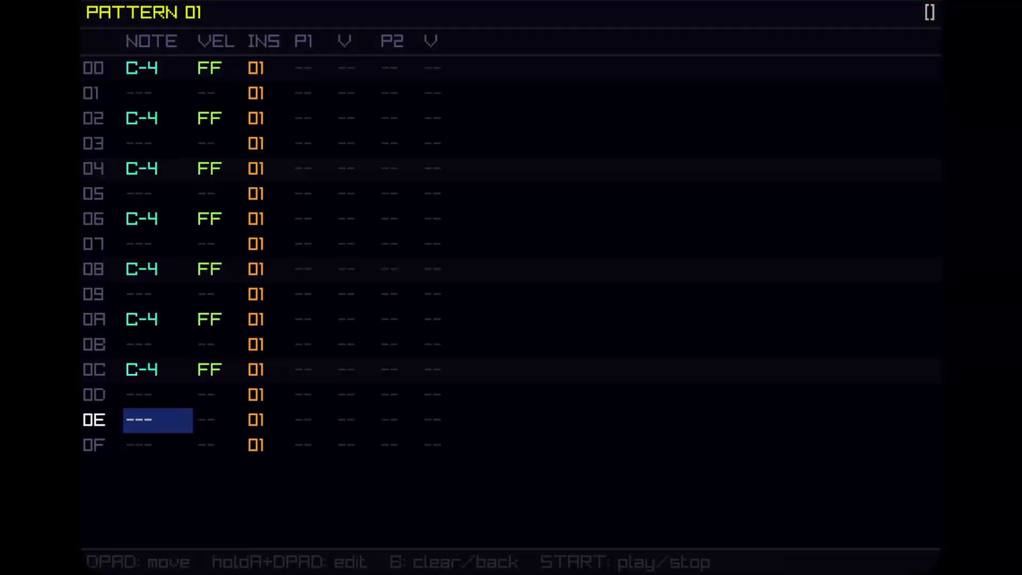
key("x")
key("space")
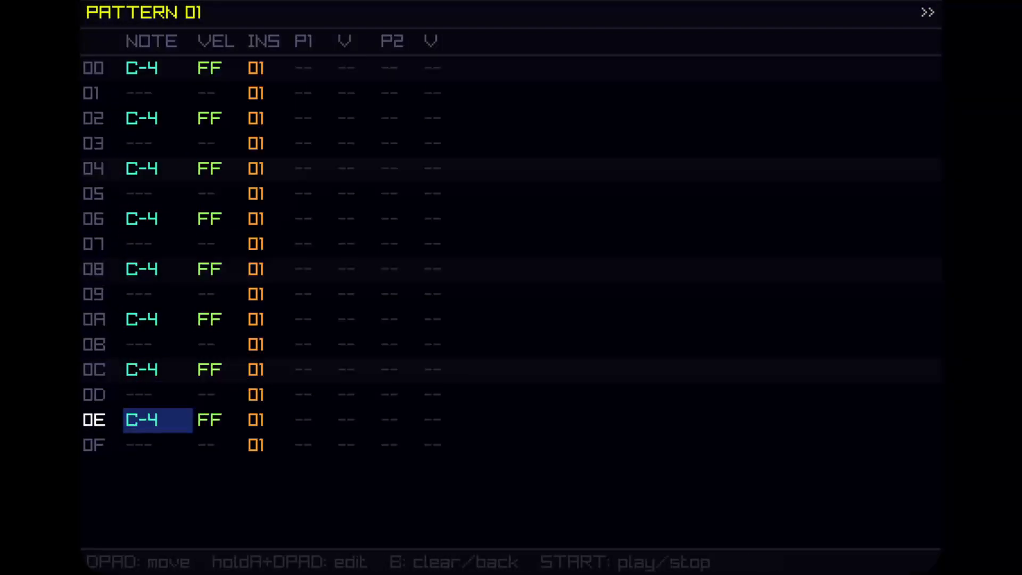
key("space")
key("Up")
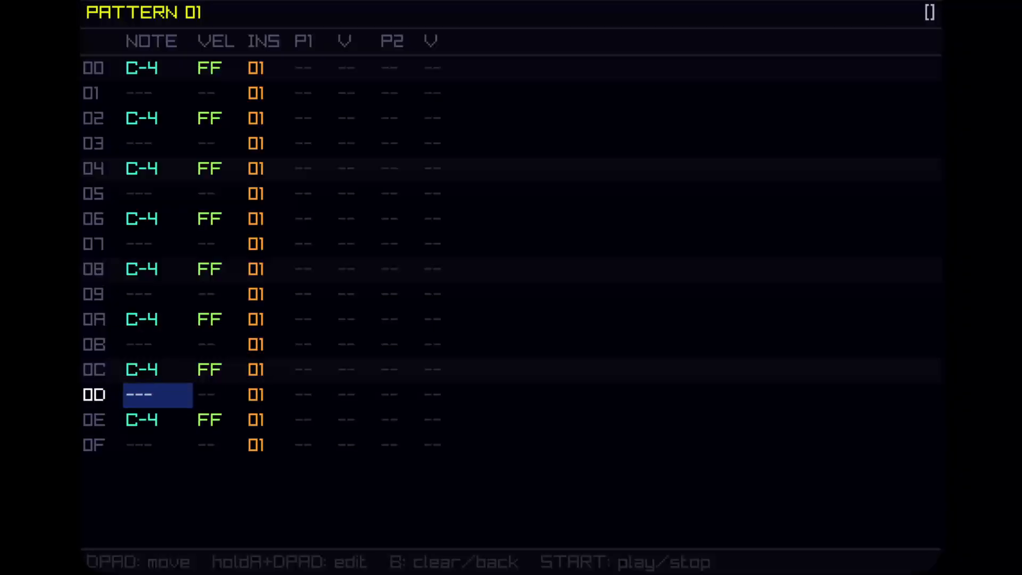
Arrange pattern 00 on track 0 and pattern 01 on track 1 in the song's first row, and play the song.
key("shift+Right")
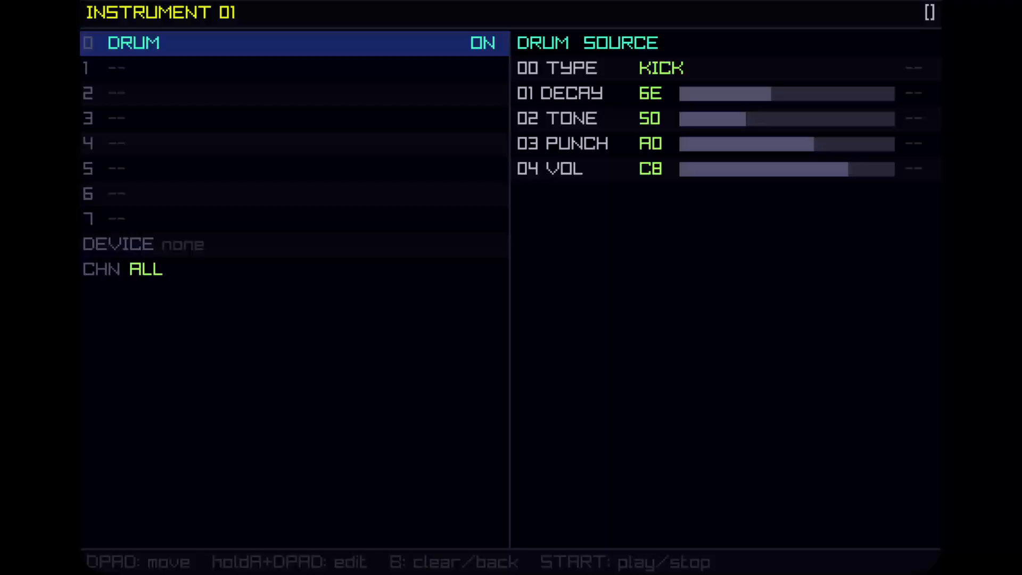
key("shift+Right")
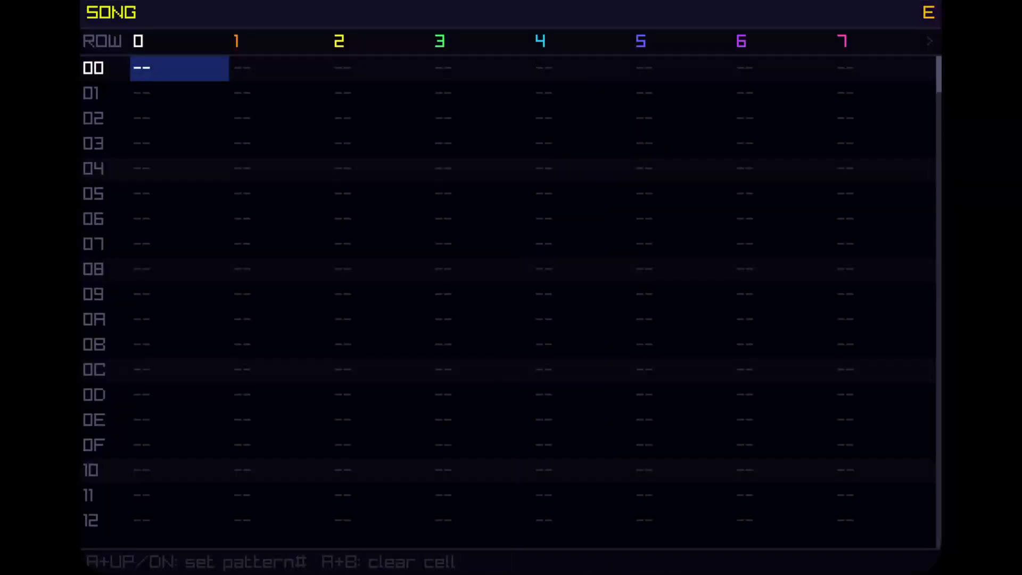
key("a+Up")
key("Right")
key("Right")
key("Left")
key("a+Up")
key("a+Up")
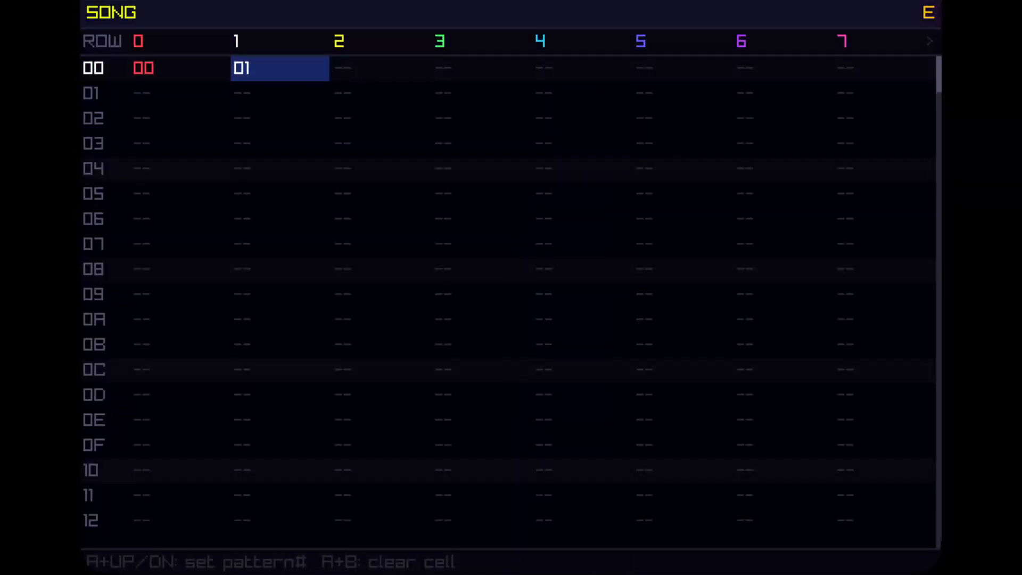
key("Return")
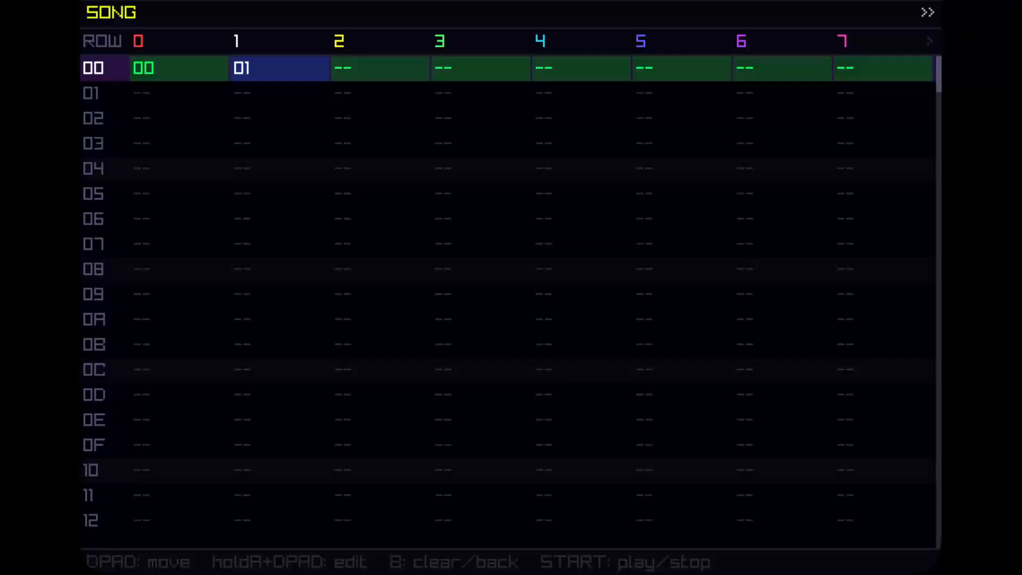
key("space")
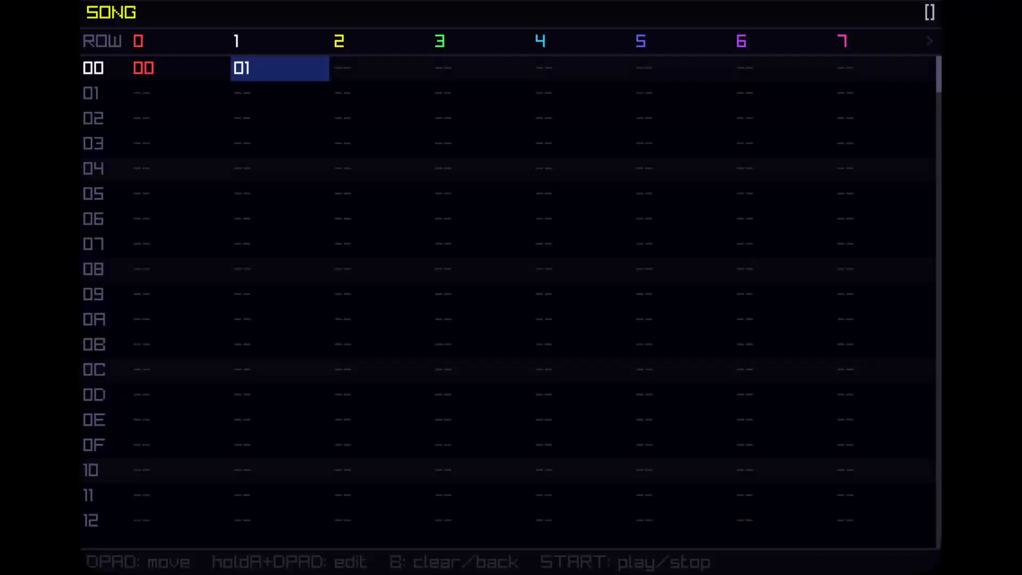
Open pattern 00 and remove its note-off entries on rows 03, 07, 0A, 0C and 0F.
key("Left")
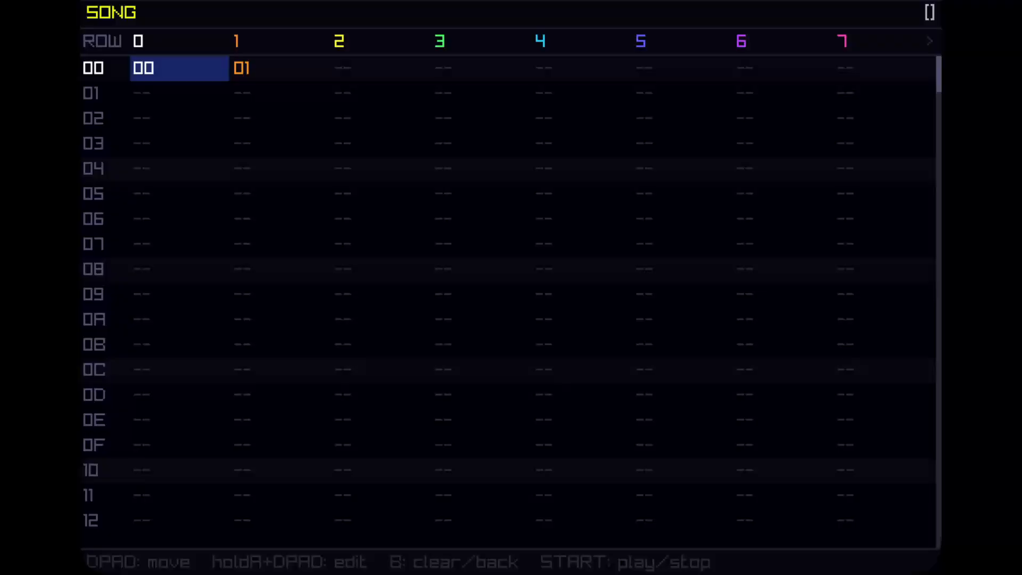
key("Return")
key("Up")
key("Up")
key("Up")
key("Up")
key("Up")
key("Up")
key("Up")
key("Up")
key("Up")
key("Up")
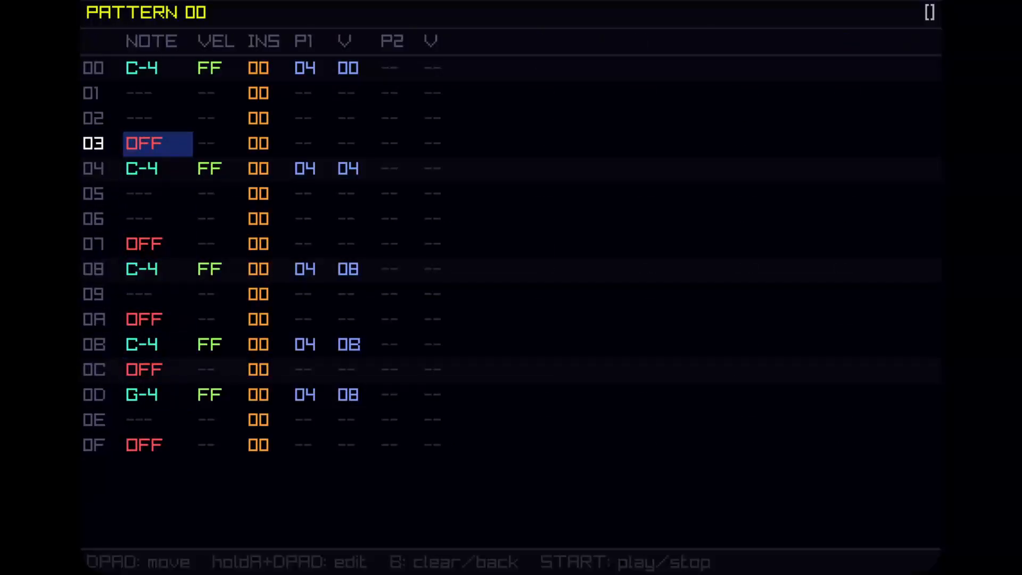
key("BackSpace")
key("Down")
key("Down")
key("Down")
key("Down")
key("BackSpace")
key("Down")
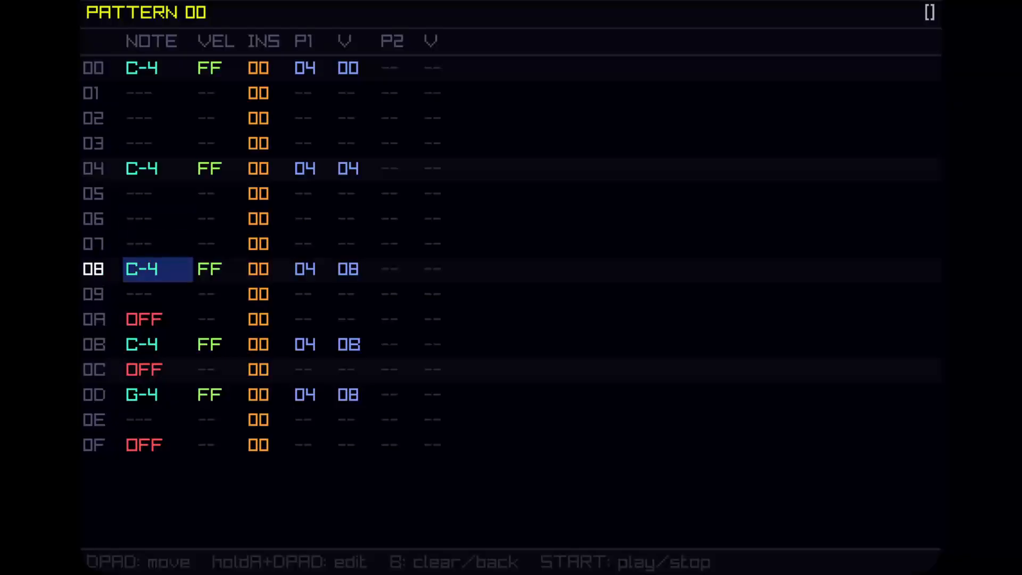
key("Down")
key("Down")
key("BackSpace")
key("Down")
key("Down")
key("BackSpace")
key("Down")
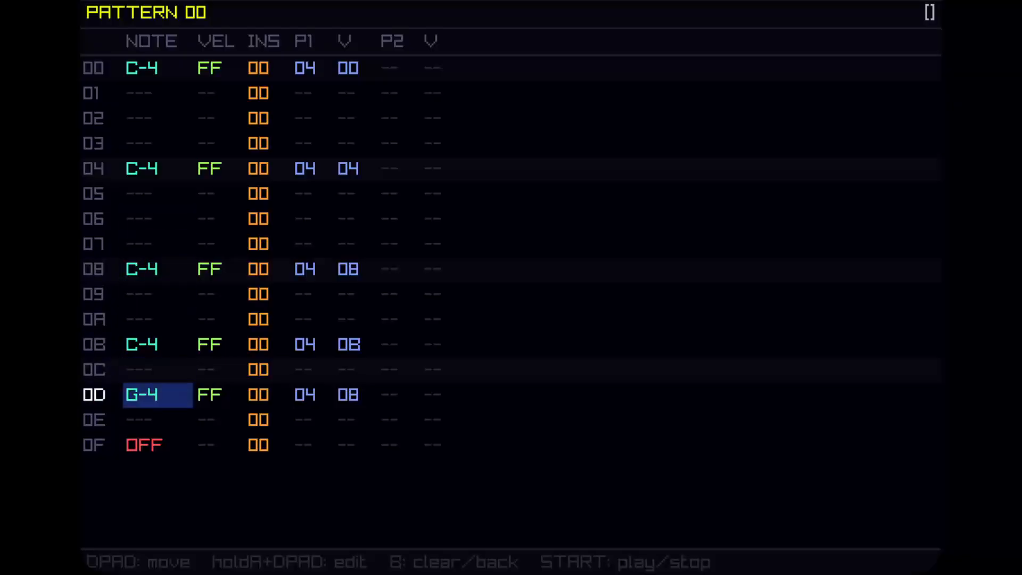
key("Down")
key("Down")
key("BackSpace")
Add C-4 notes on rows 02 and 06 of pattern 00.
key("Up")
key("Up")
key("Up")
key("Up")
key("Up")
key("Up")
key("Up")
key("Up")
key("Up")
key("Up")
key("Up")
key("Up")
key("Up")
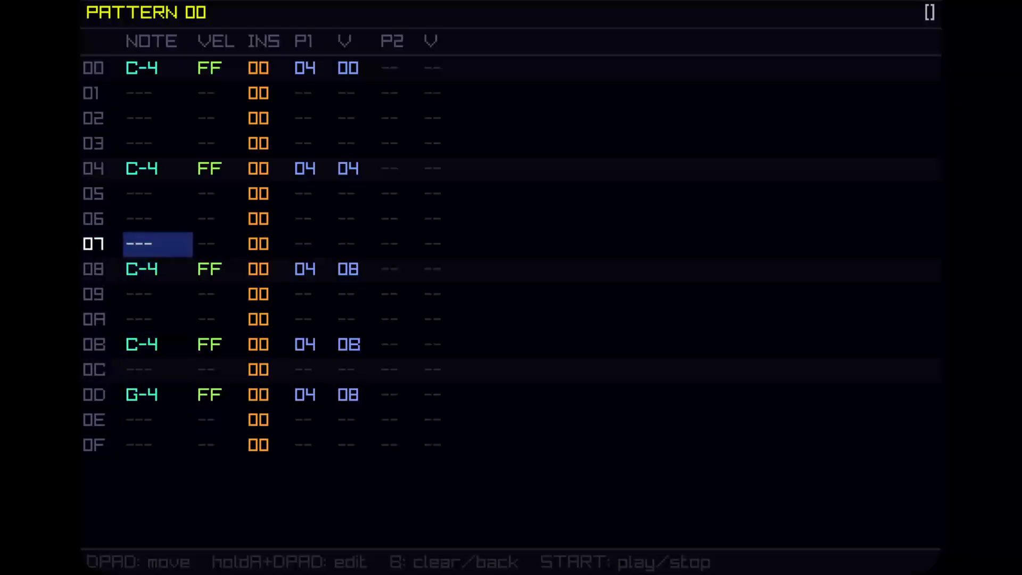
key("Down")
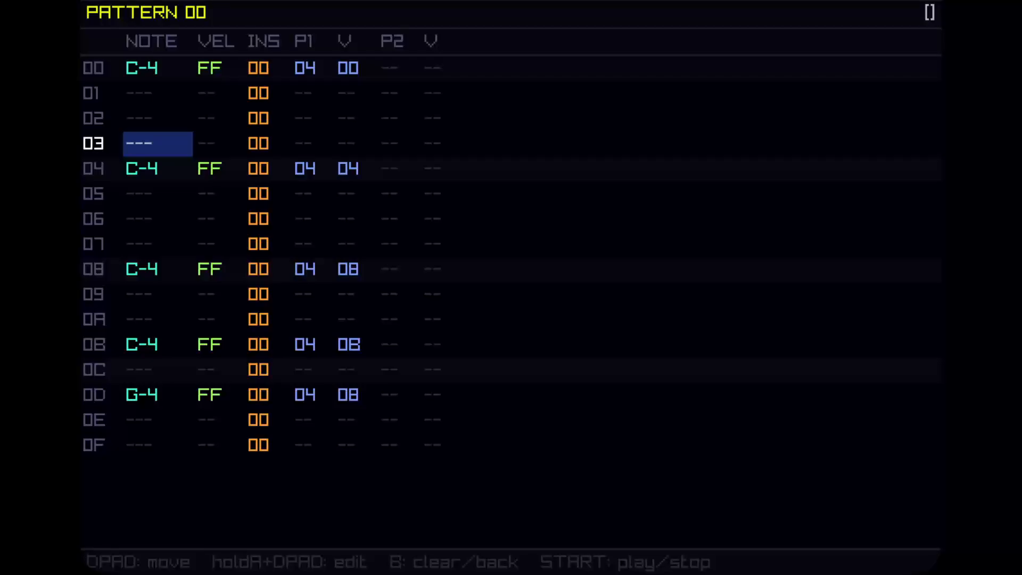
key("Up")
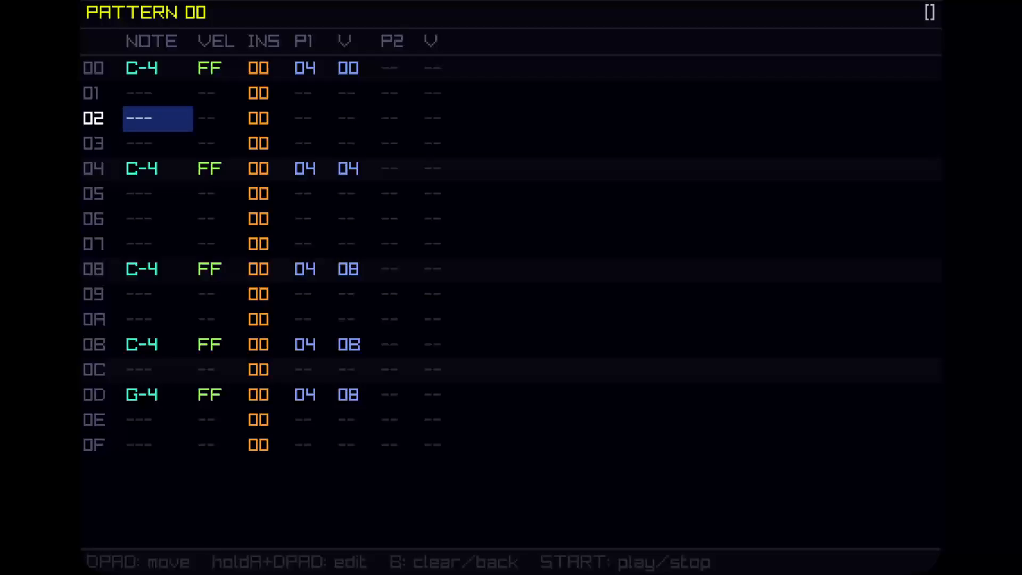
key("a")
key("Up")
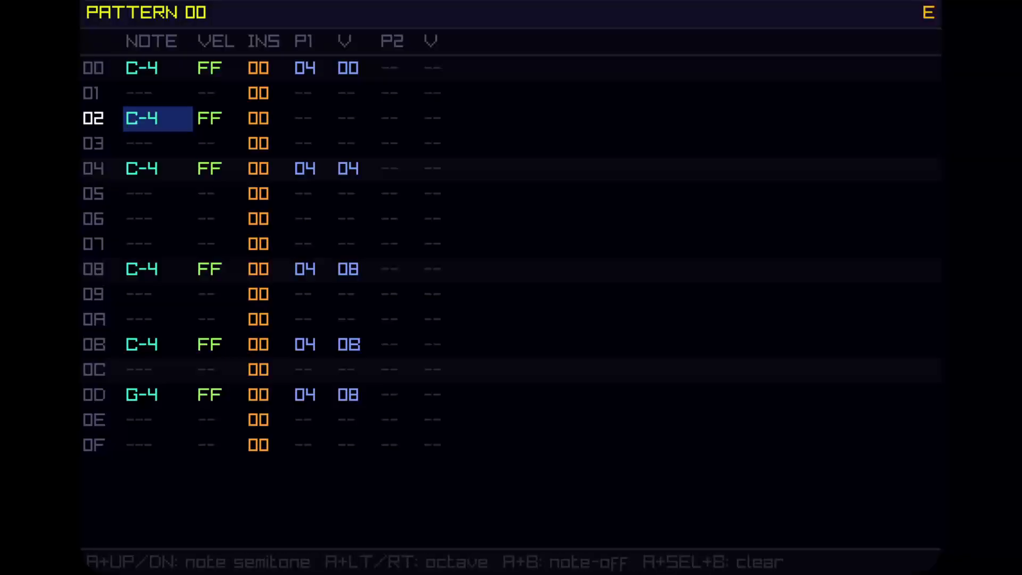
key("Right")
key("Left")
key("Down")
key("Down")
key("Down")
key("Down")
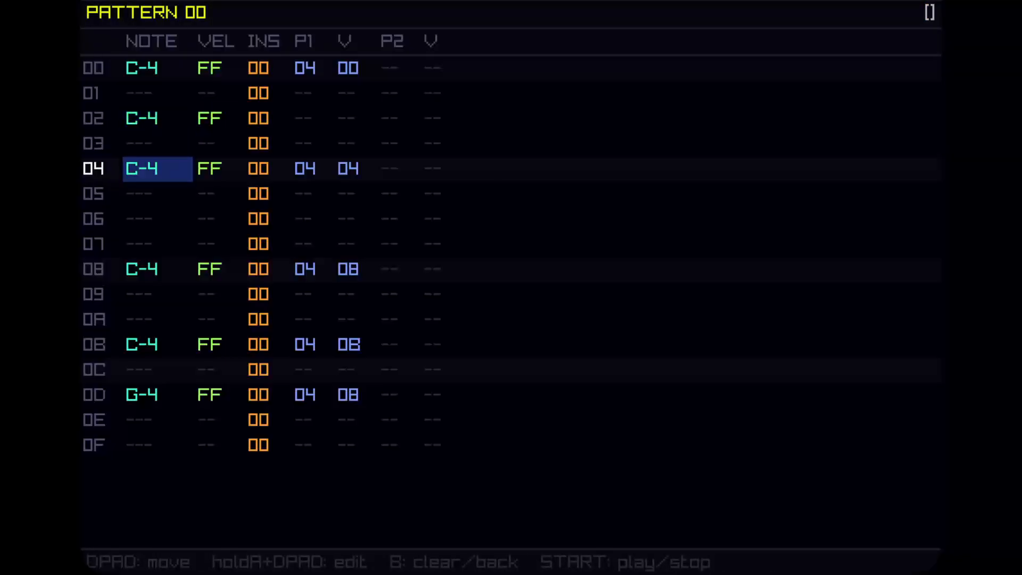
key("a")
key("Down")
key("Down")
key("Down")
key("a")
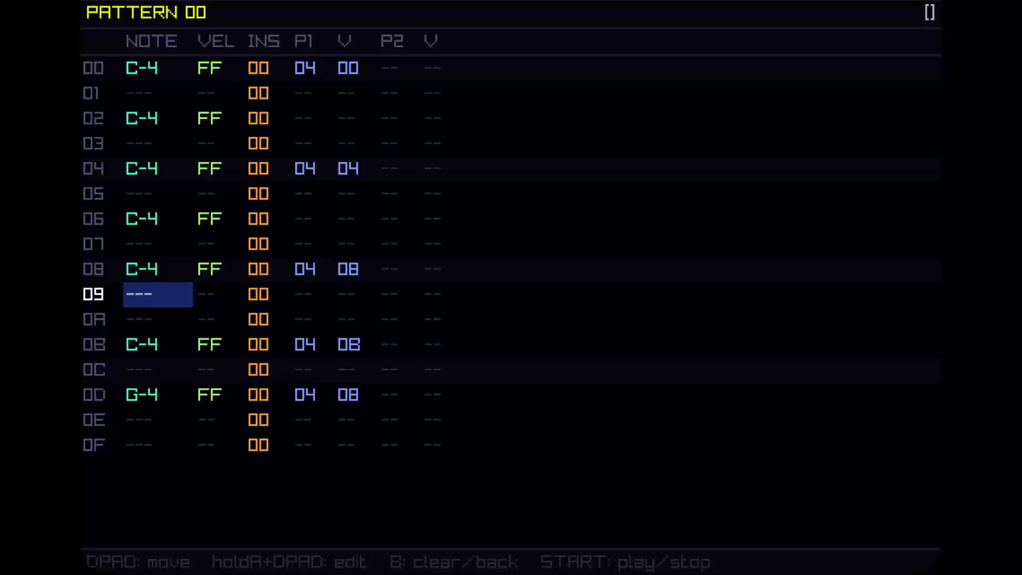
Clear all notes and effect values from pattern 00.
key("Up")
key("Up")
key("Up")
key("Up")
key("Up")
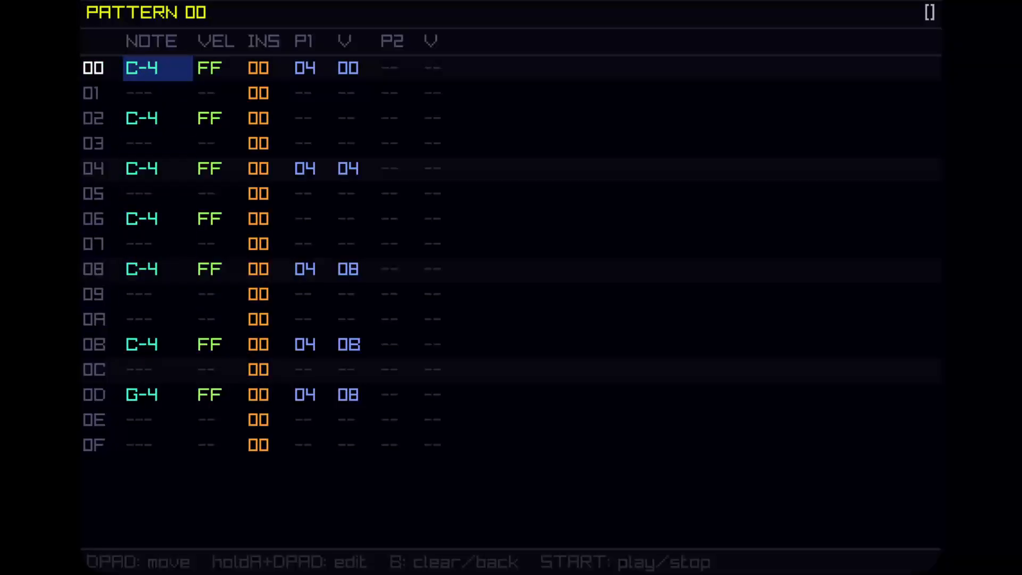
key("b")
key("Right")
key("Right")
key("Right")
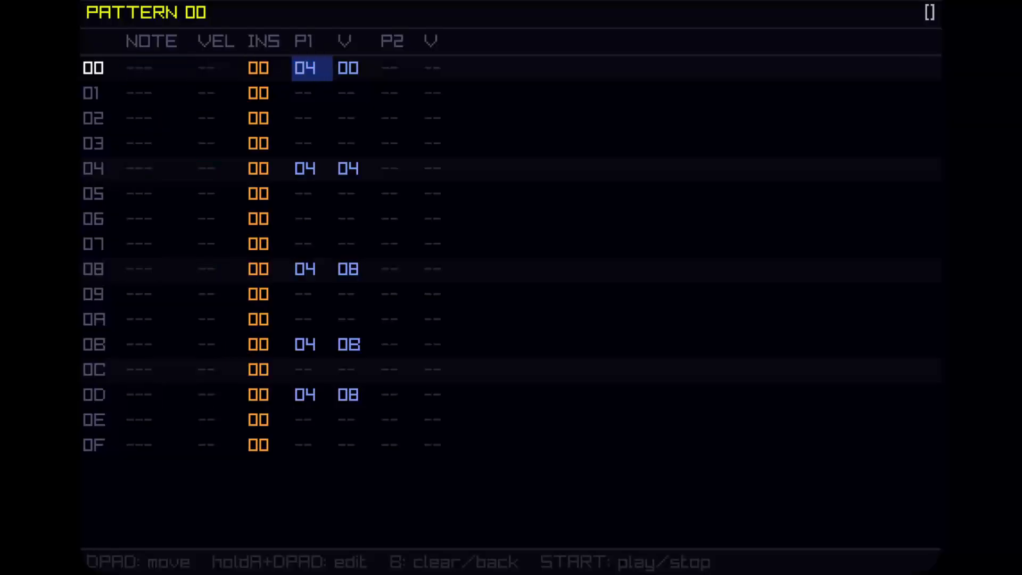
key("b")
key("Left")
key("Left")
key("Left")
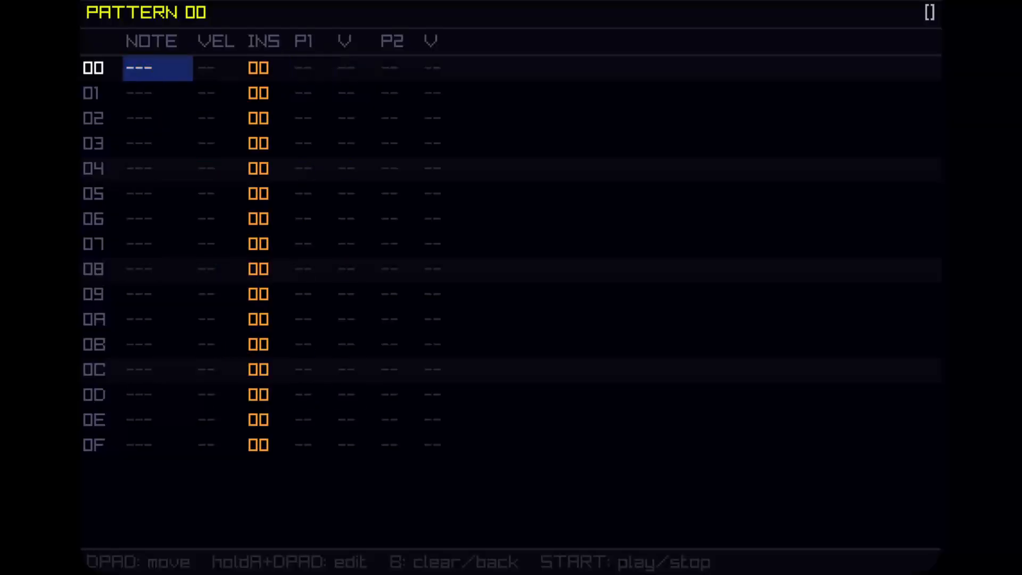
Add C-4 notes on every odd row of pattern 00, from row 01 through row 0F.
key("Down")
key("Up")
key("Down")
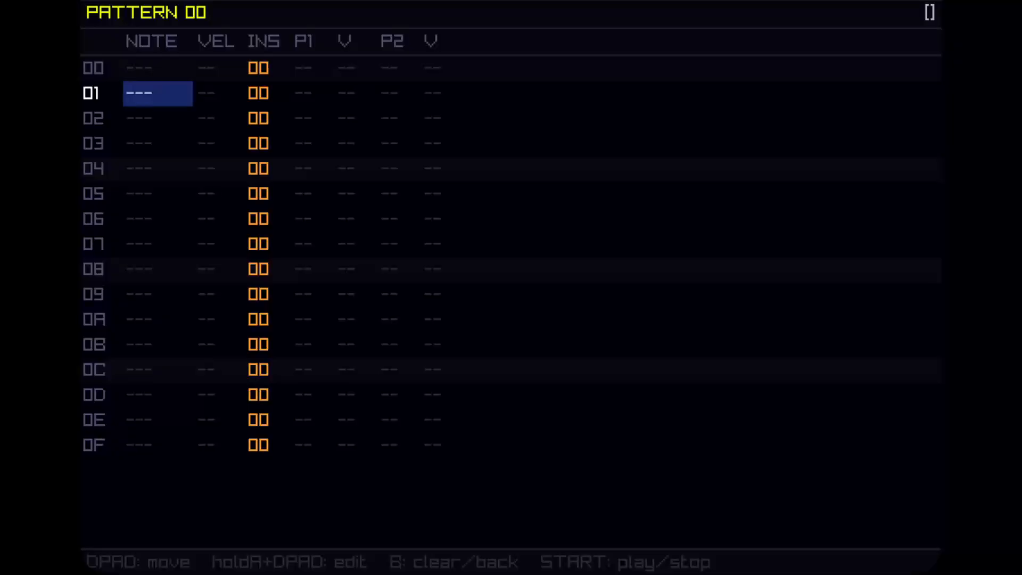
key("z")
key("Down")
key("Down")
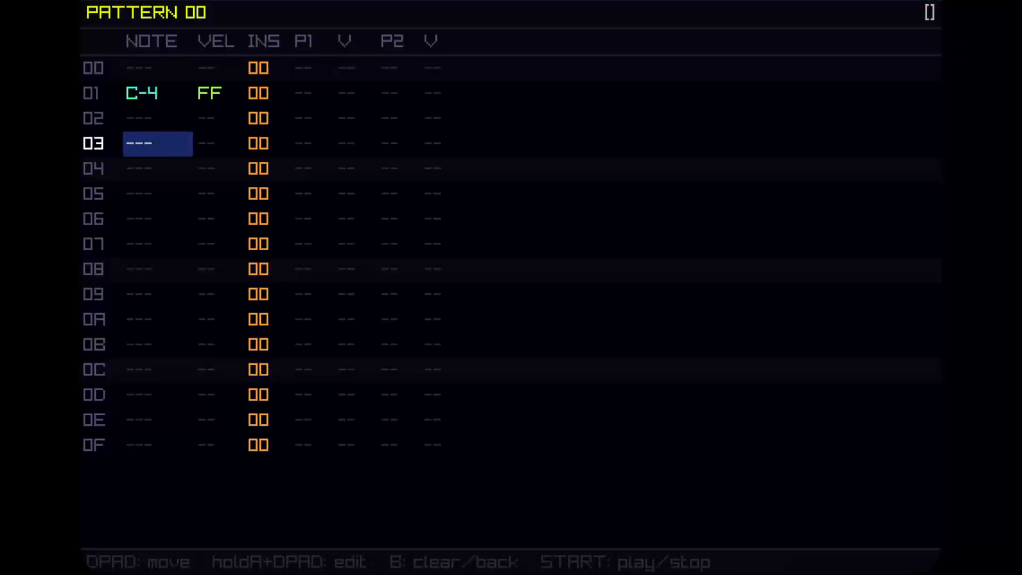
key("z")
key("Down")
key("Down")
key("z")
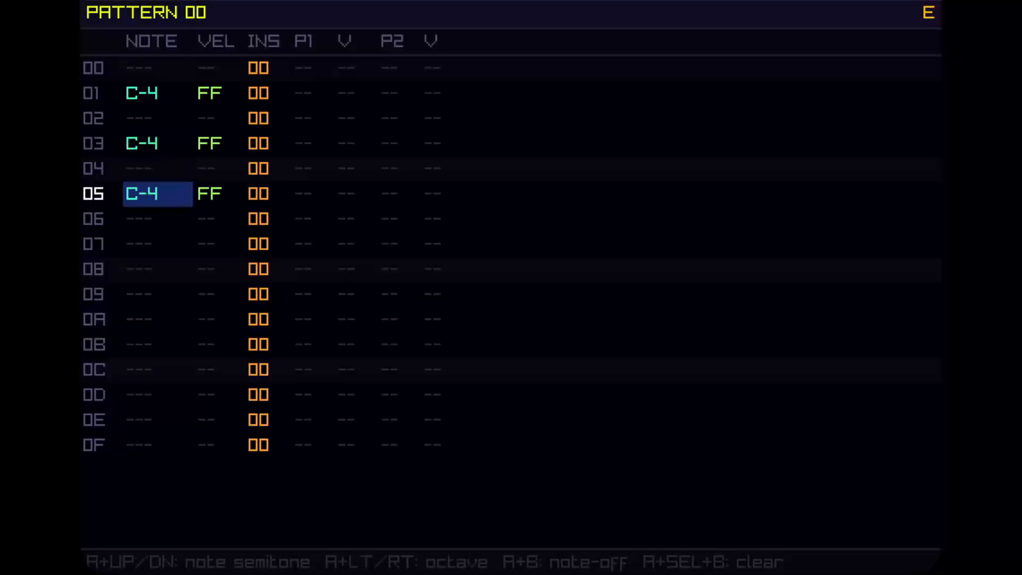
key("Down")
key("Down")
key("z")
key("Down")
key("Down")
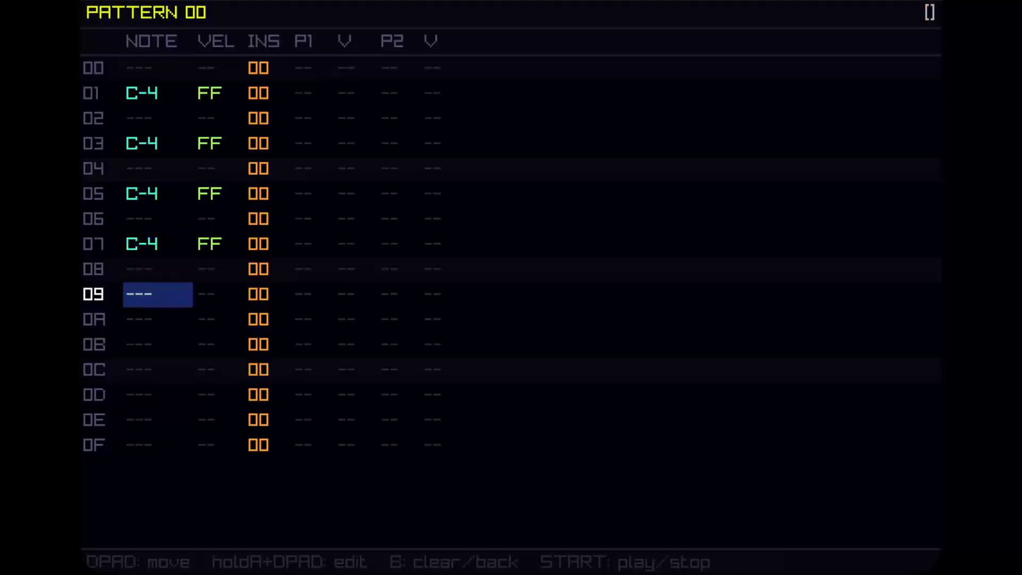
key("z")
key("Down")
key("Down")
key("z")
key("Down")
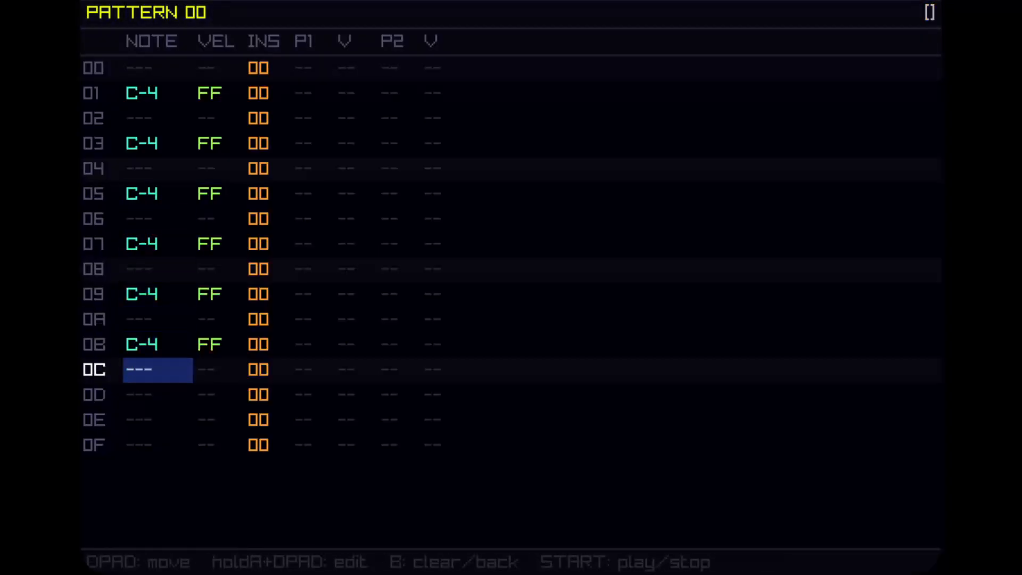
key("Down")
key("z")
key("Down")
key("Down")
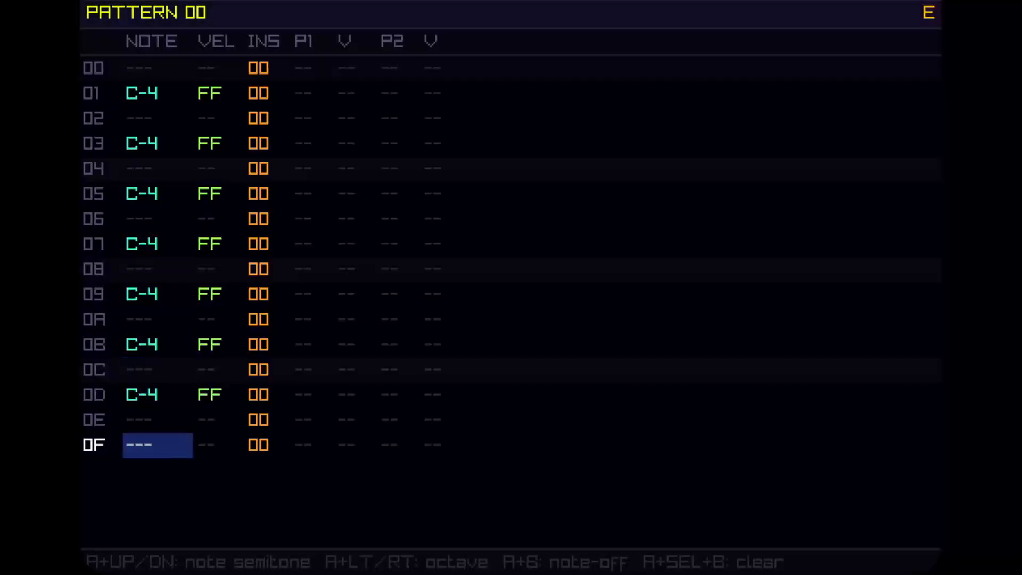
key("z")
Raise the note on row 0F of pattern 00 to E-4.
key("Right")
key("Left")
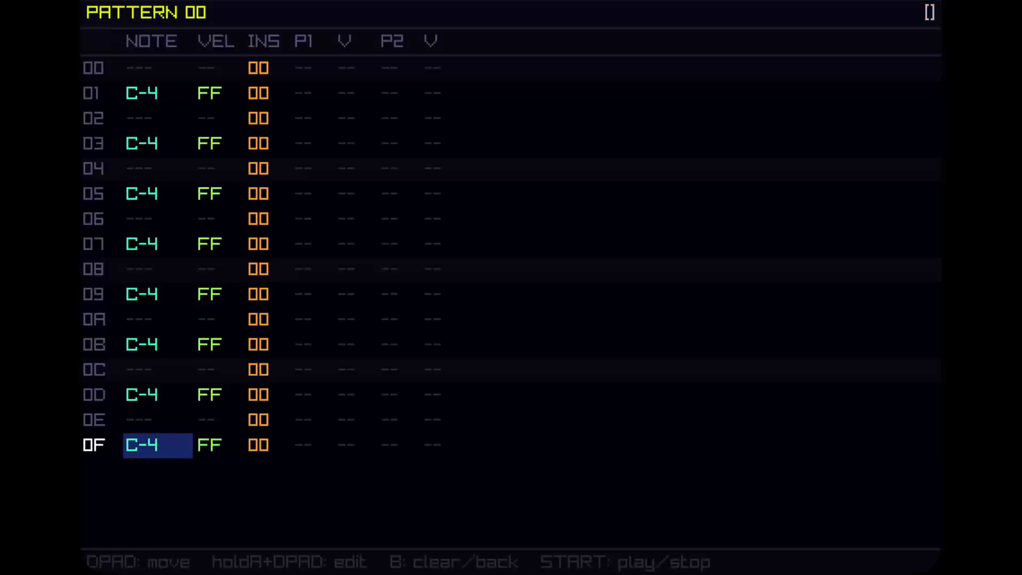
key("Up")
key("Up")
key("Down")
key("Down")
key("z+Up")
key("z+Up")
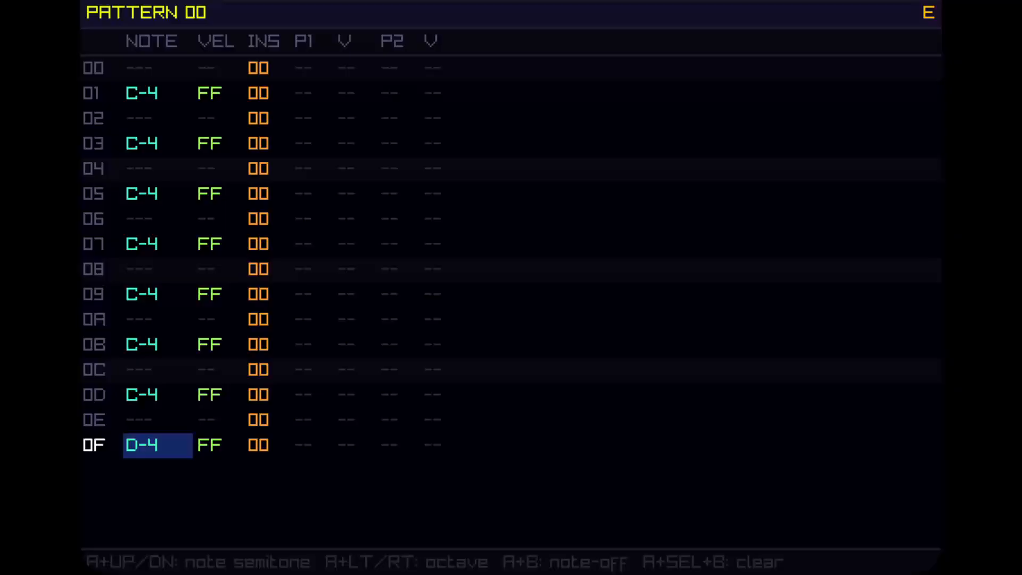
key("z+Up")
key("z+Up")
Inspect instrument 00's sampler settings and the song arrangement from pattern 00's instrument column.
key("Right")
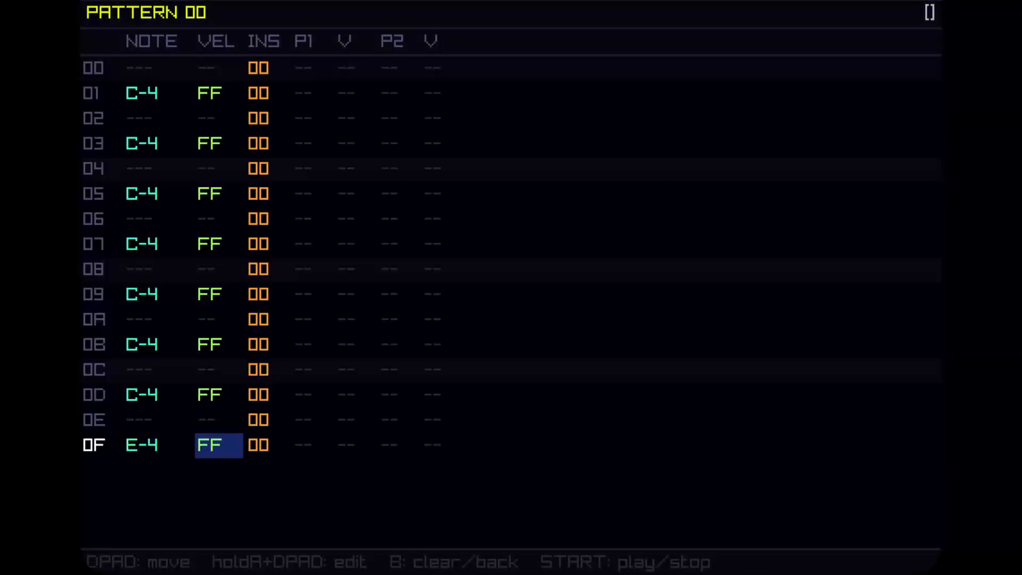
key("Right")
key("Up")
key("Up")
key("Up")
key("Up")
key("Up")
key("Up")
key("Up")
key("Up")
key("Up")
key("Up")
key("Up")
key("Up")
key("Up")
key("Up")
key("Up")
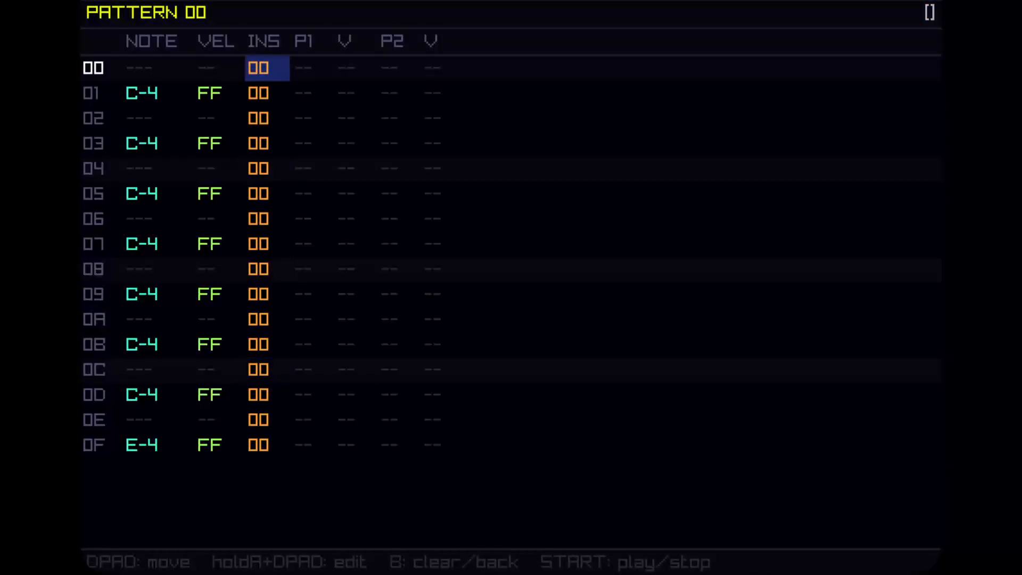
key("z")
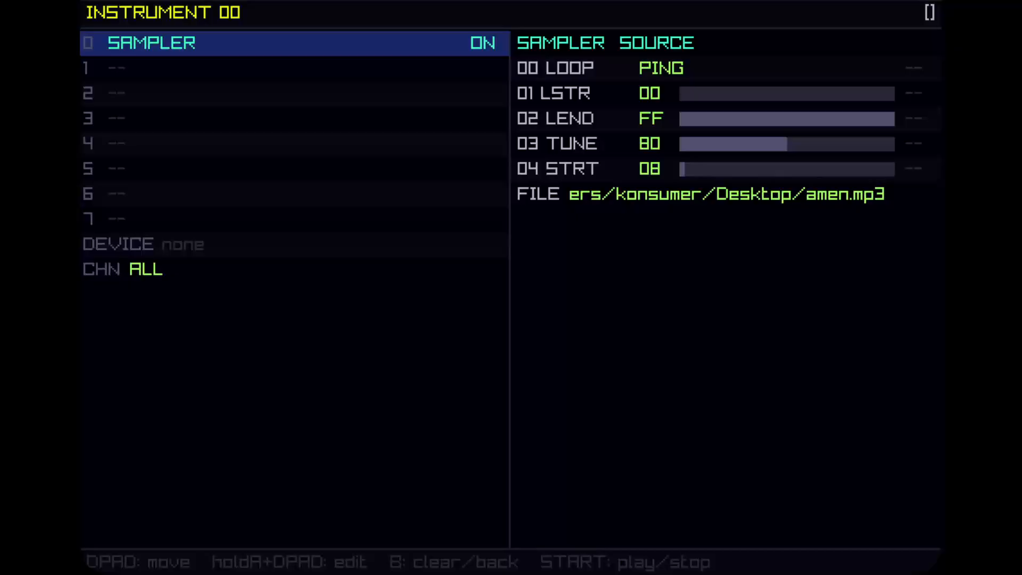
key("x")
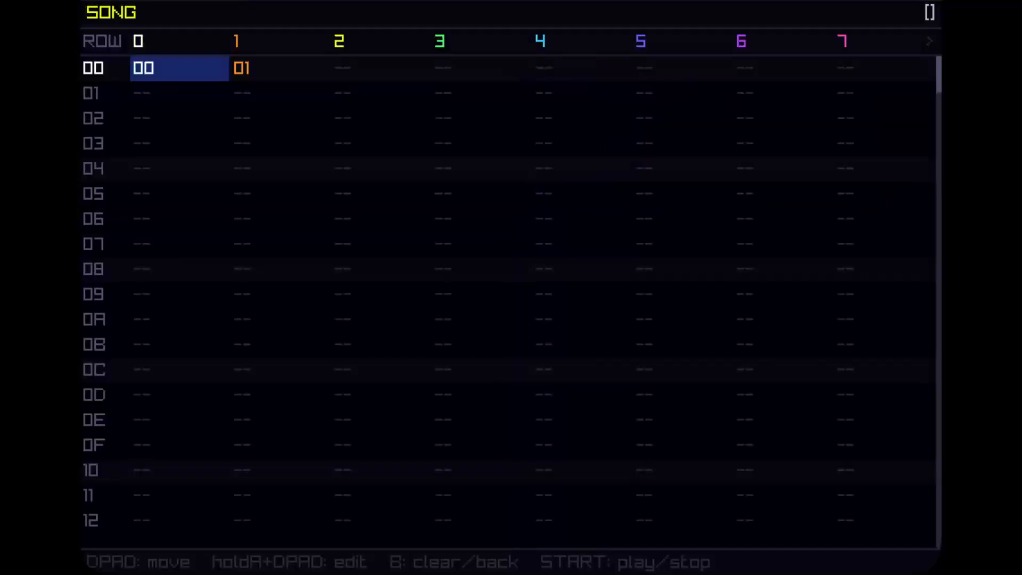
key("q")
key("q")
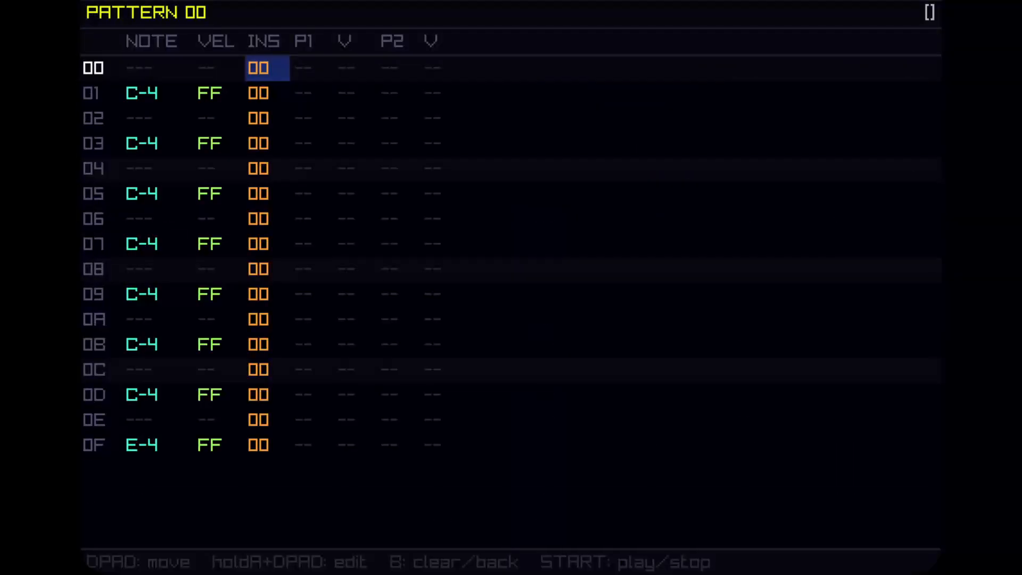
Set the instrument number to 04 on every row of pattern 00.
key("x")
key("Up")
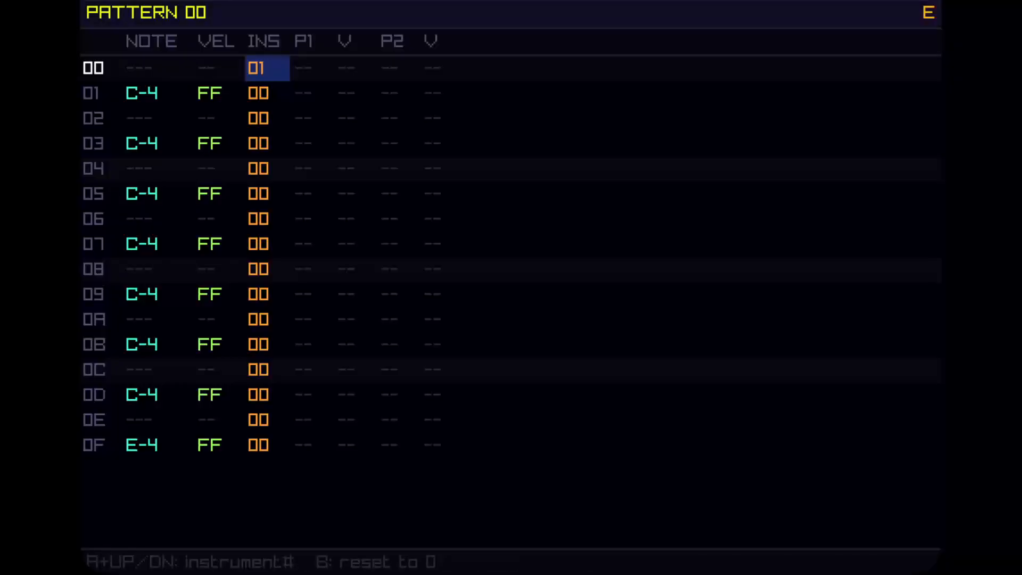
key("Up")
key("Up")
key("Up")
key("x")
key("x")
key("Down")
key("Down")
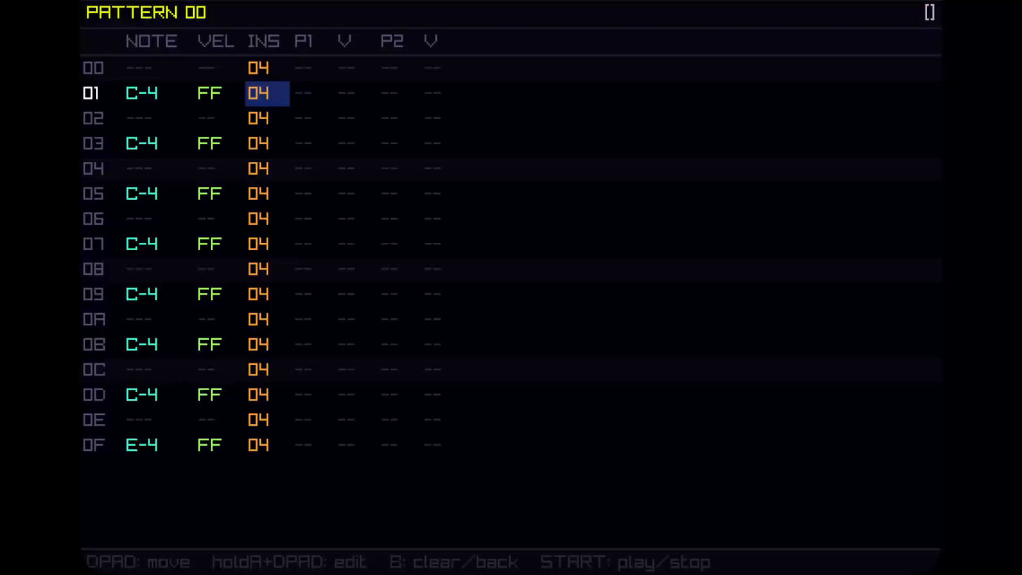
Reset the instrument number to 00 on rows 00, 02 and 04 of pattern 00.
key("Up")
key("Up")
key("z")
key("Down")
key("Down")
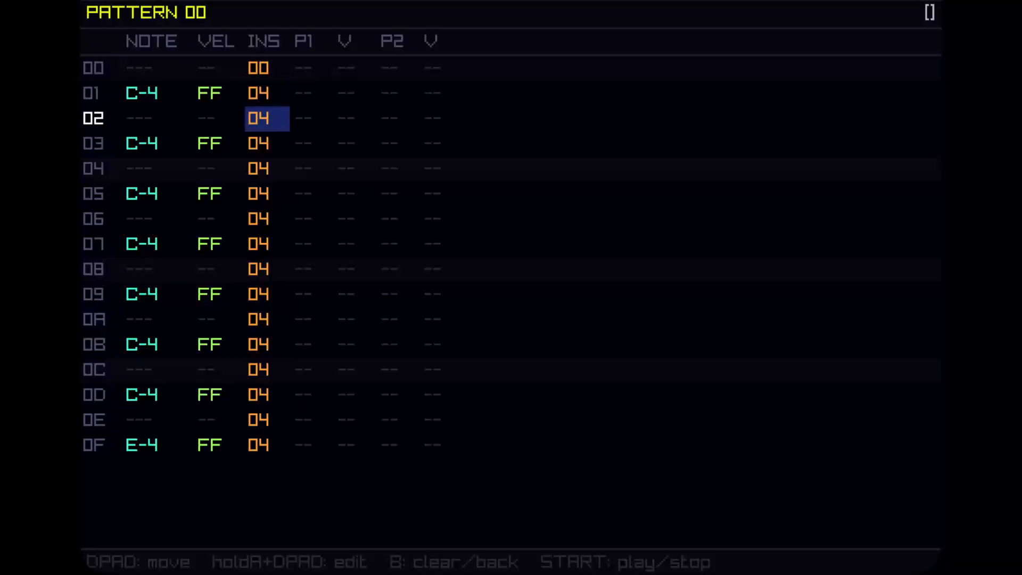
key("z")
key("Down")
key("Down")
key("z")
key("Down")
key("Down")
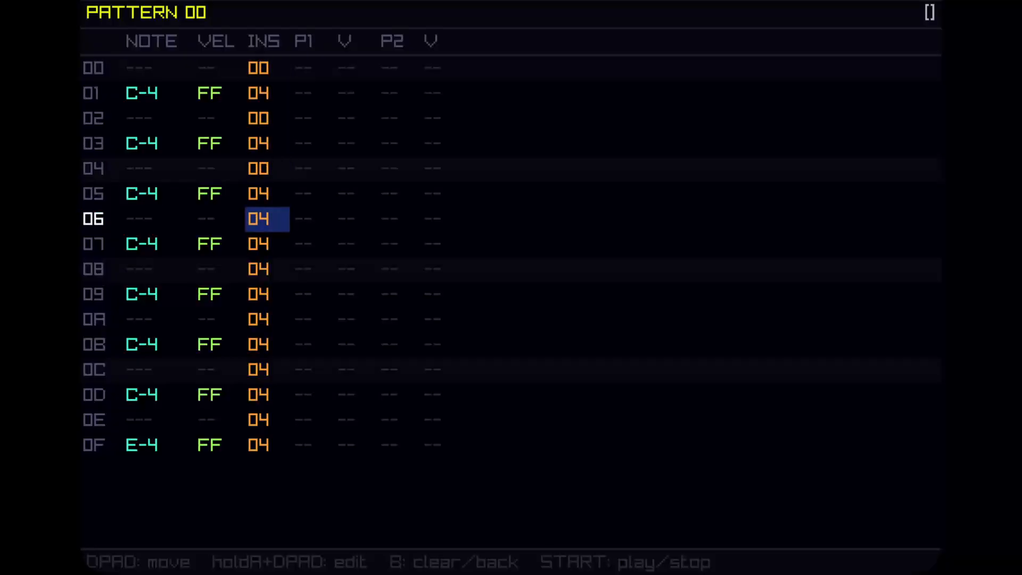
key("Up")
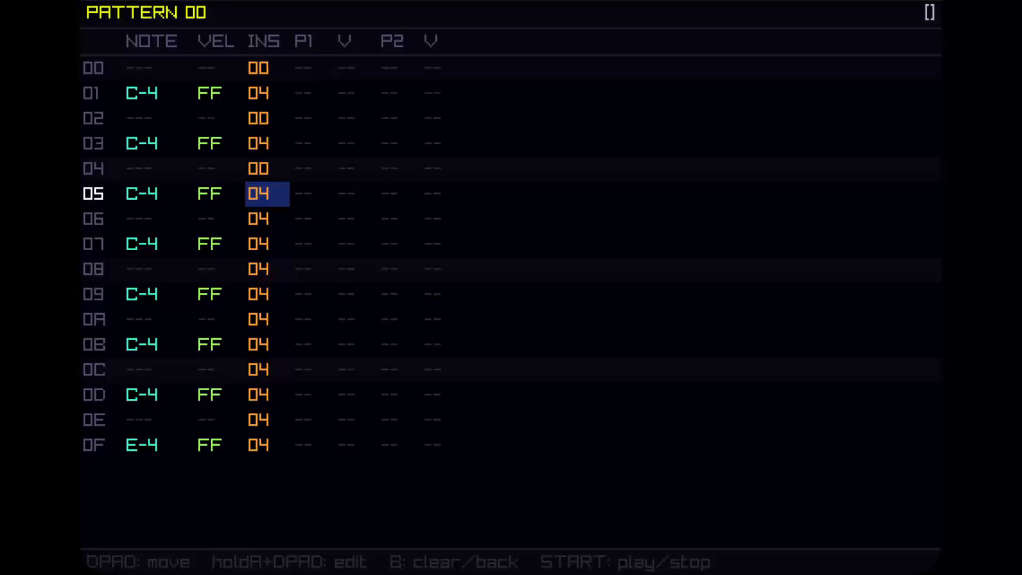
key("Up")
key("Up")
key("Up")
key("Up")
key("Up")
Reset the instrument number to 00 on every row of pattern 00.
key("Escape")
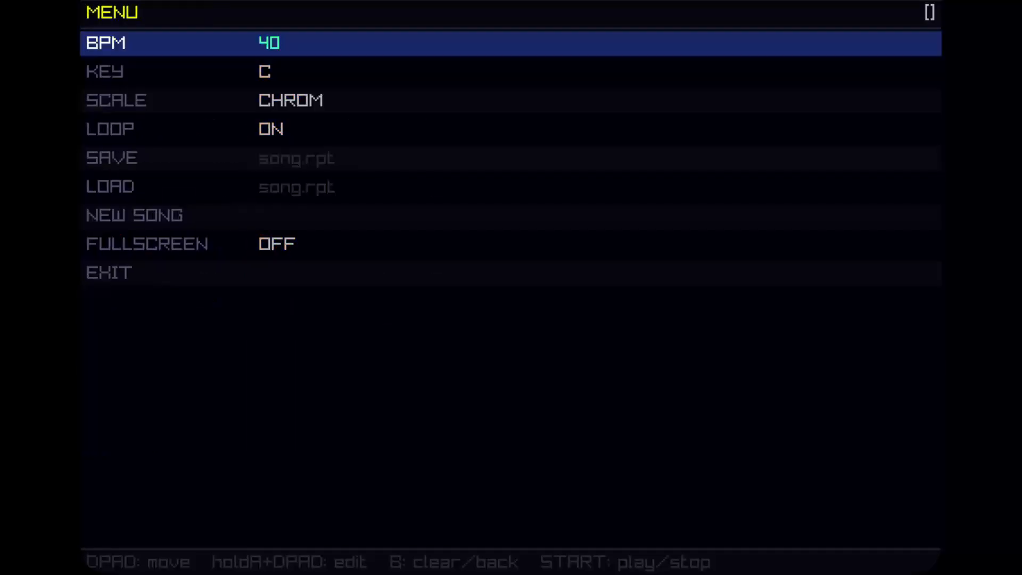
key("q")
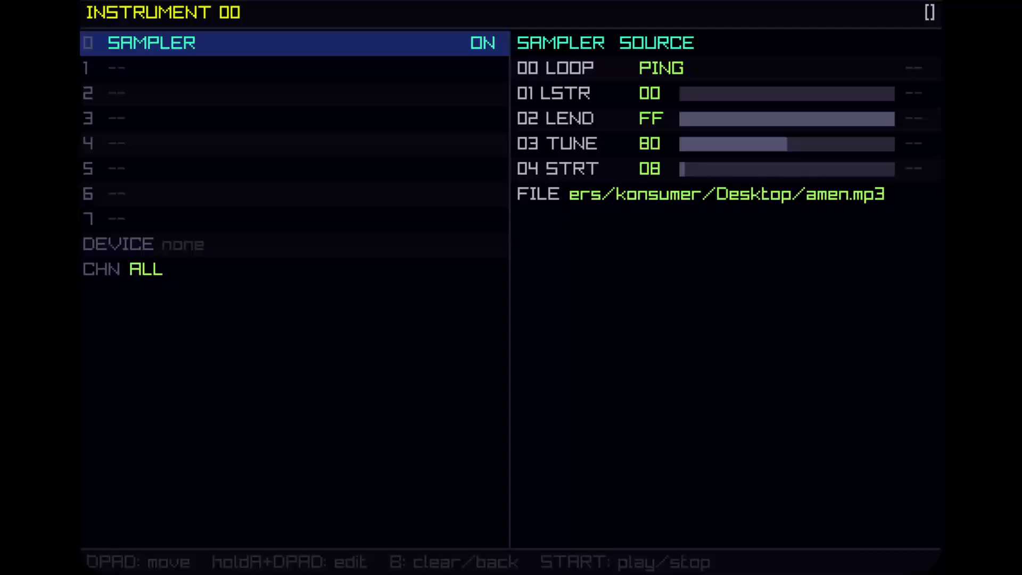
key("q")
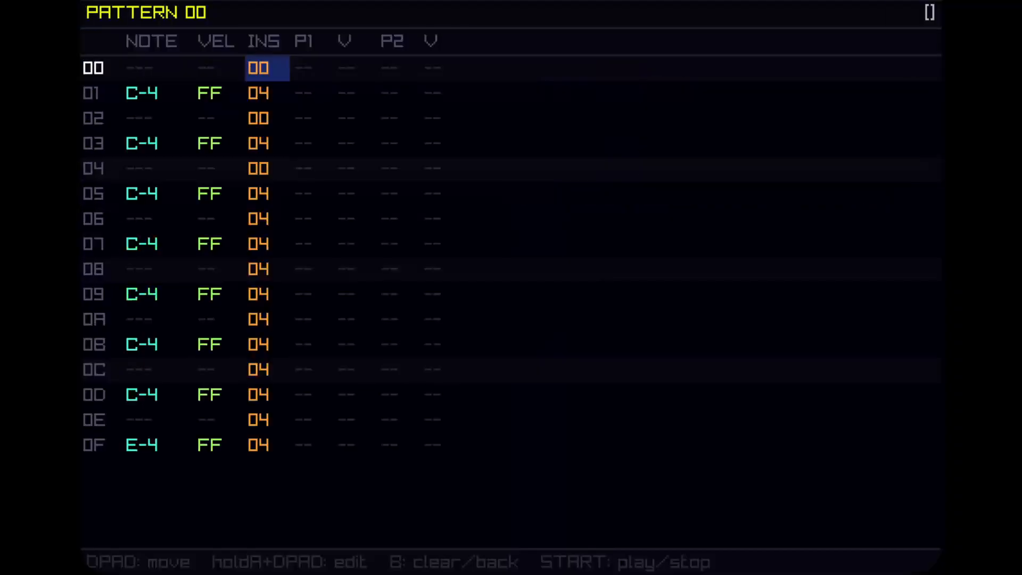
key("x")
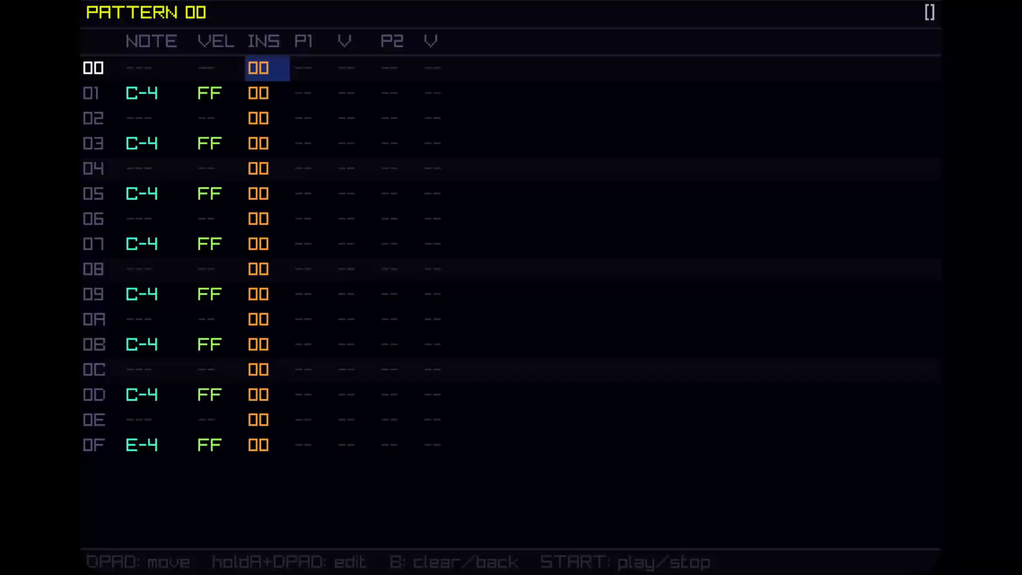
Add effect 04 in the P1 column on every row of pattern 00.
key("Right")
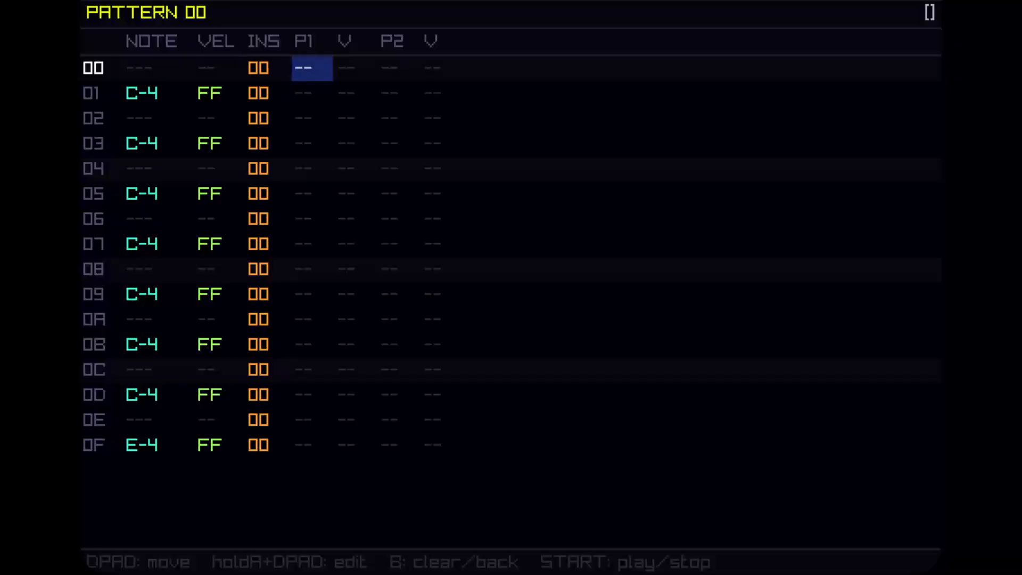
key("x+Up")
key("x+Up")
key("x+Up")
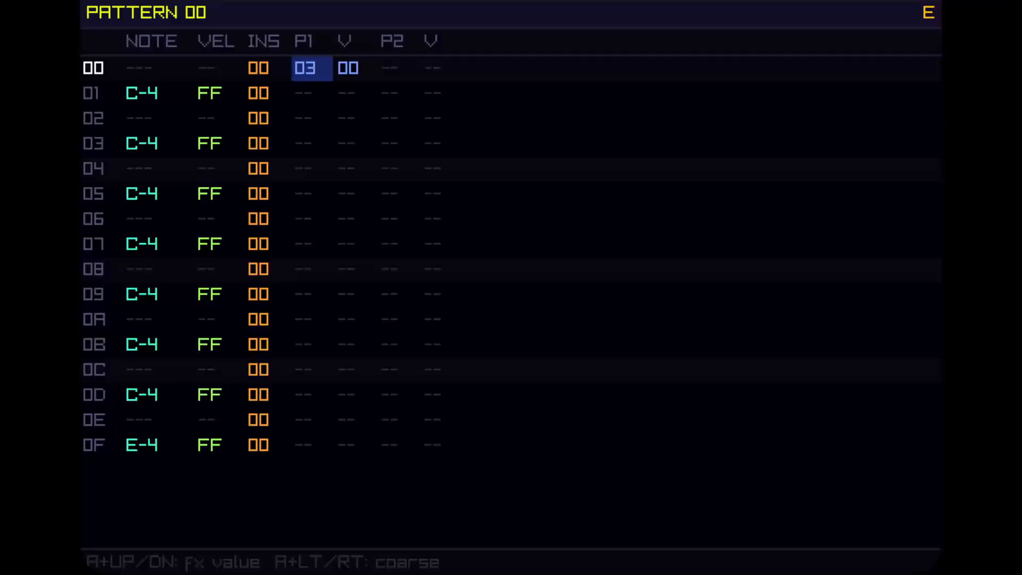
key("w")
key("w")
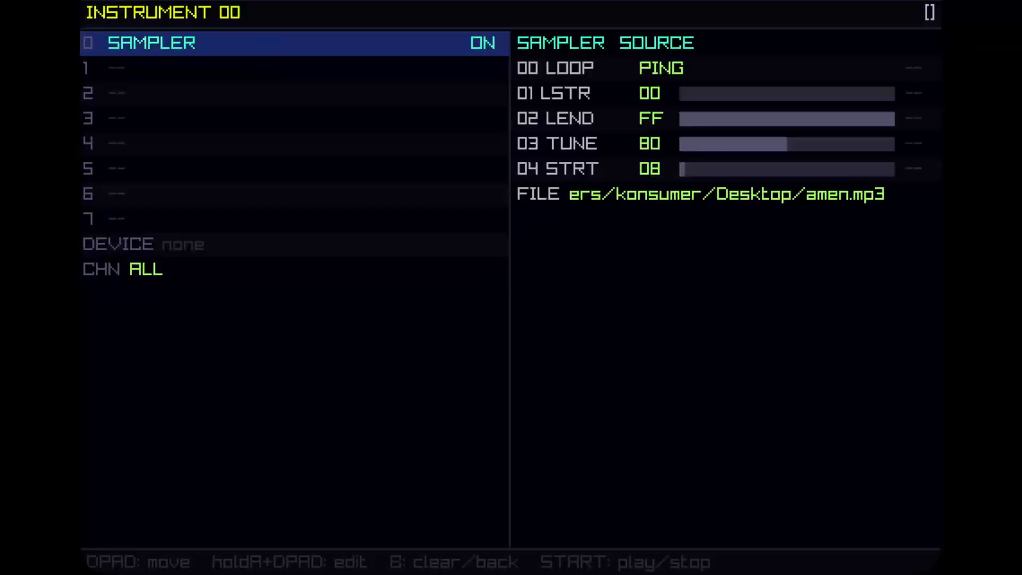
key("w")
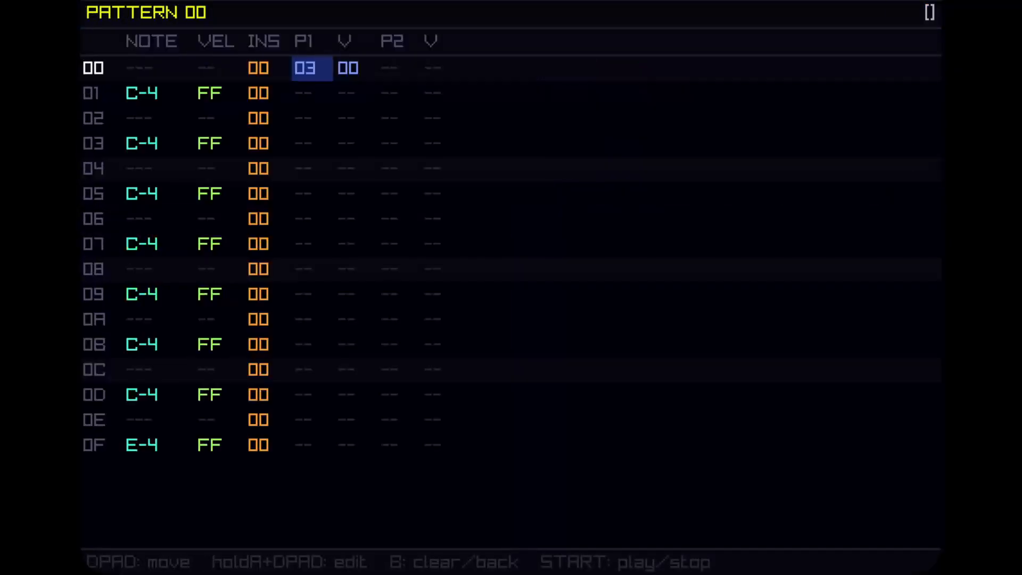
key("x+Up")
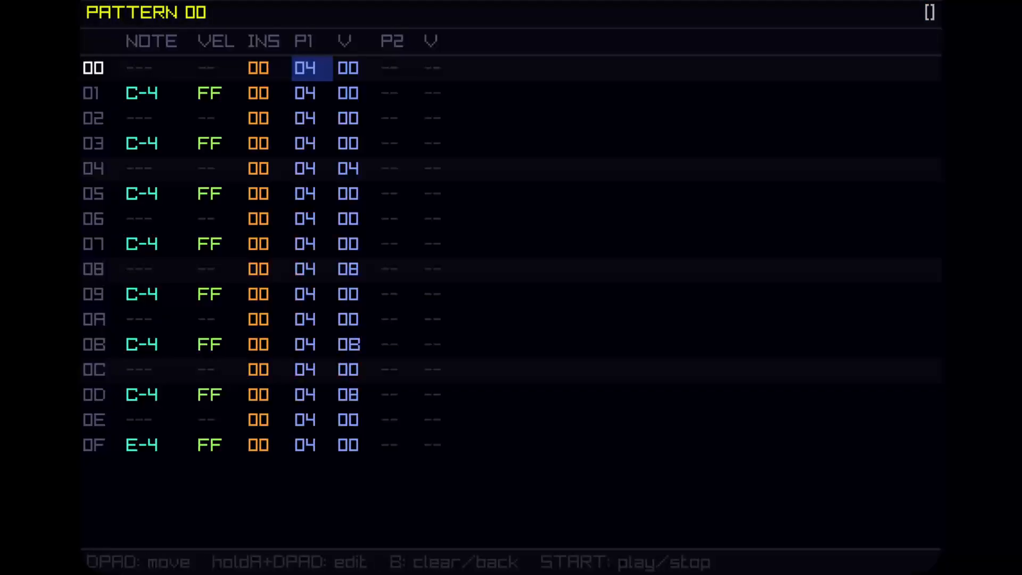
key("Right")
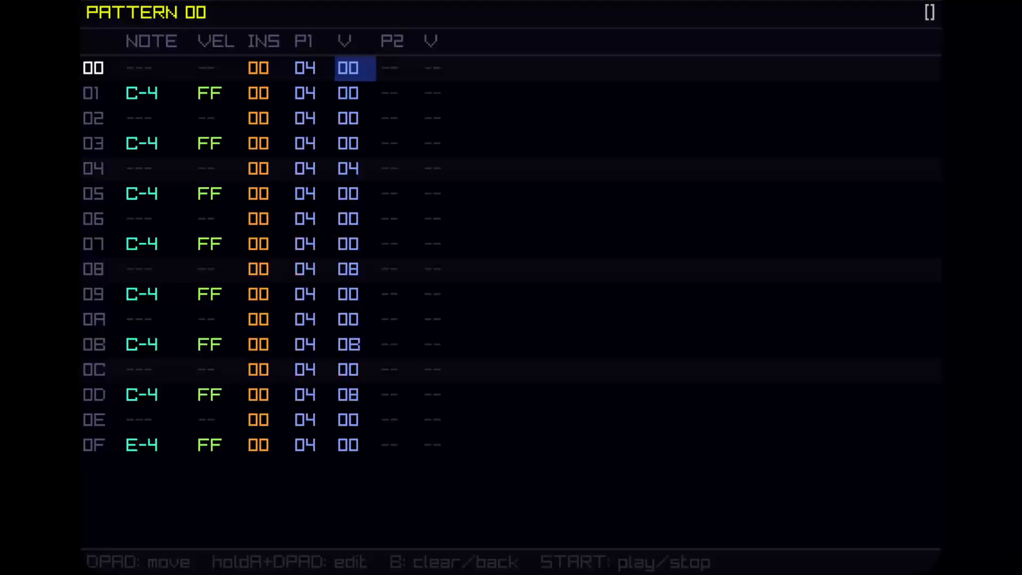
Clear the P1 effect from every even row of pattern 00, rows 00 through 0E.
key("Left")
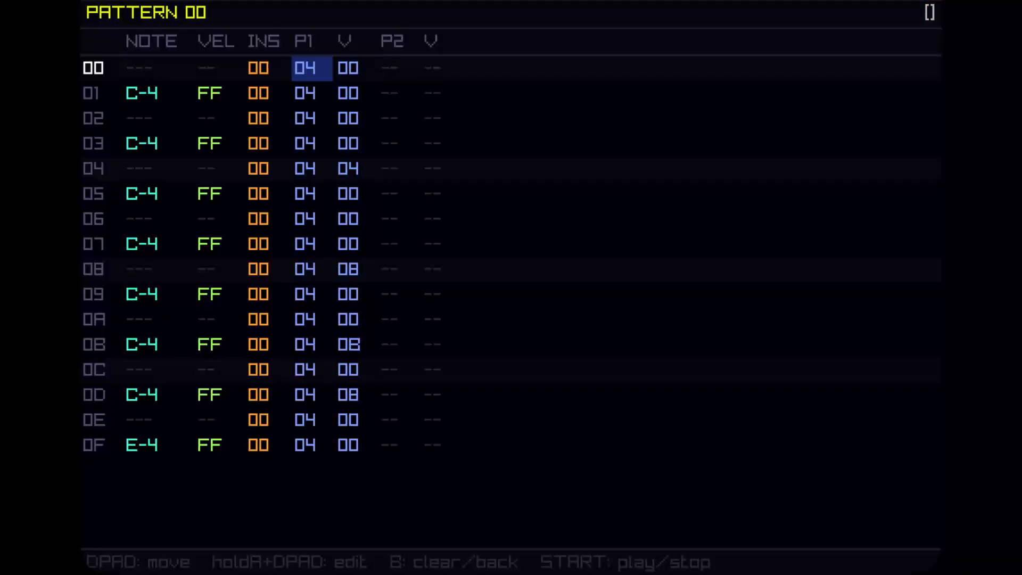
key("BackSpace")
key("Down")
key("Down")
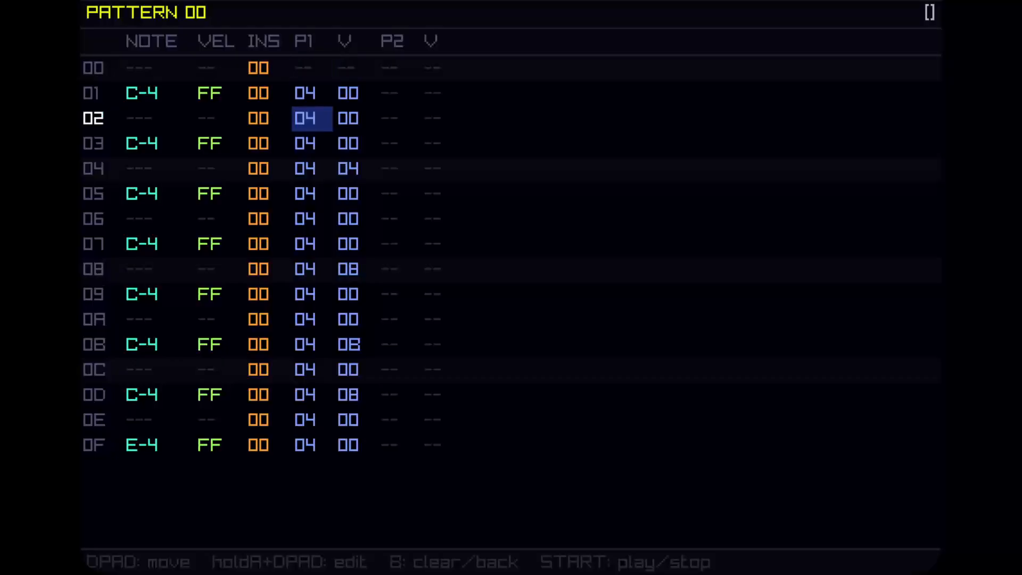
key("BackSpace")
key("Down")
key("Down")
key("BackSpace")
key("Down")
key("Down")
key("Down")
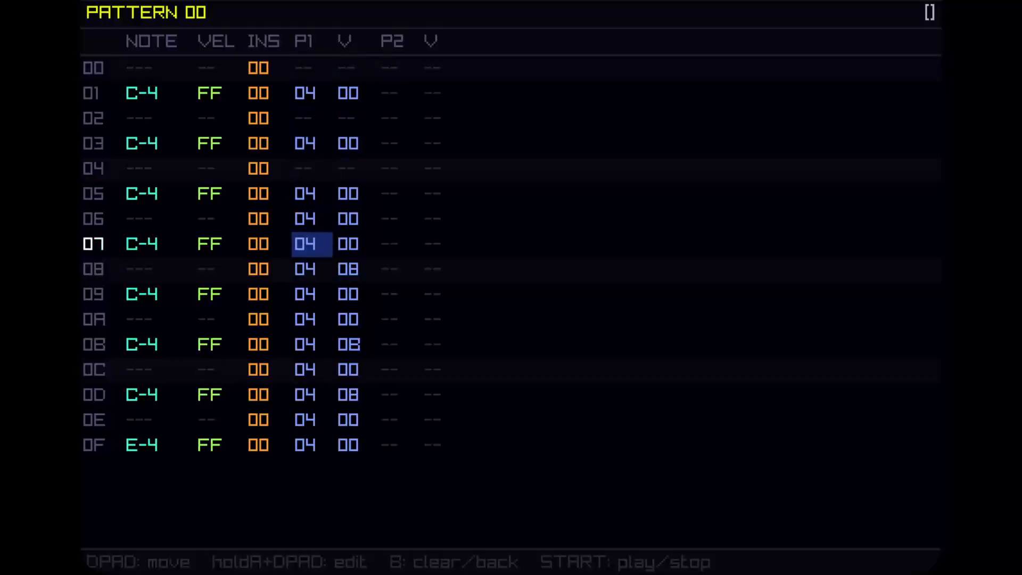
key("Up")
key("BackSpace")
key("Down")
key("Down")
key("BackSpace")
key("Down")
key("Down")
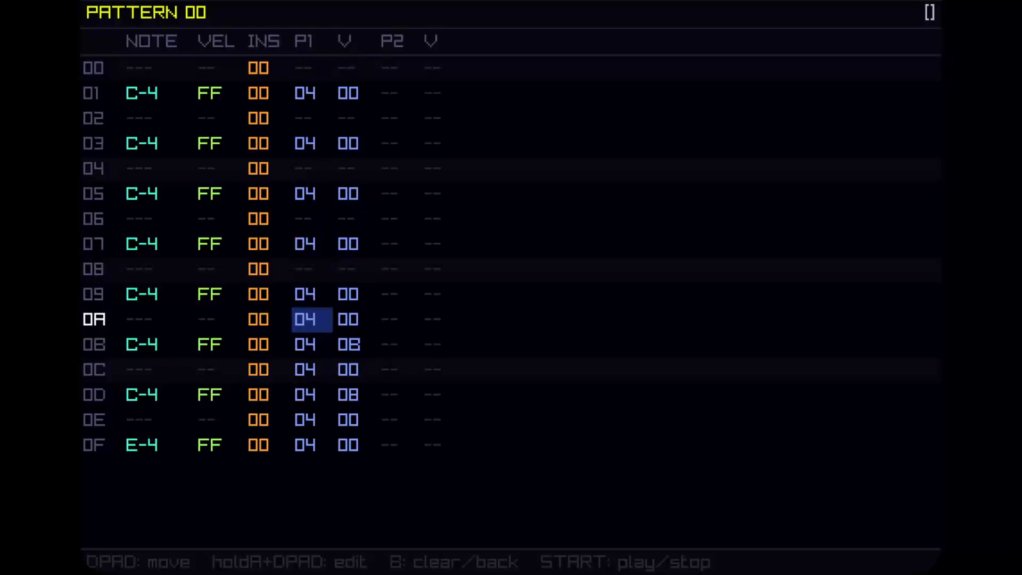
key("BackSpace")
key("Down")
key("Down")
key("BackSpace")
key("Down")
key("Down")
key("BackSpace")
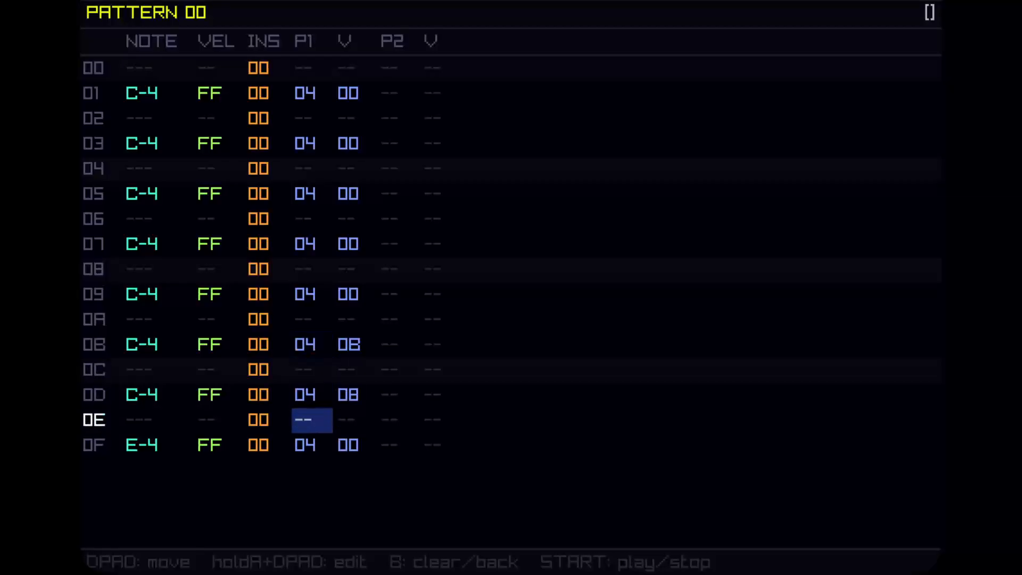
key("Down")
key("Up")
key("Up")
key("Up")
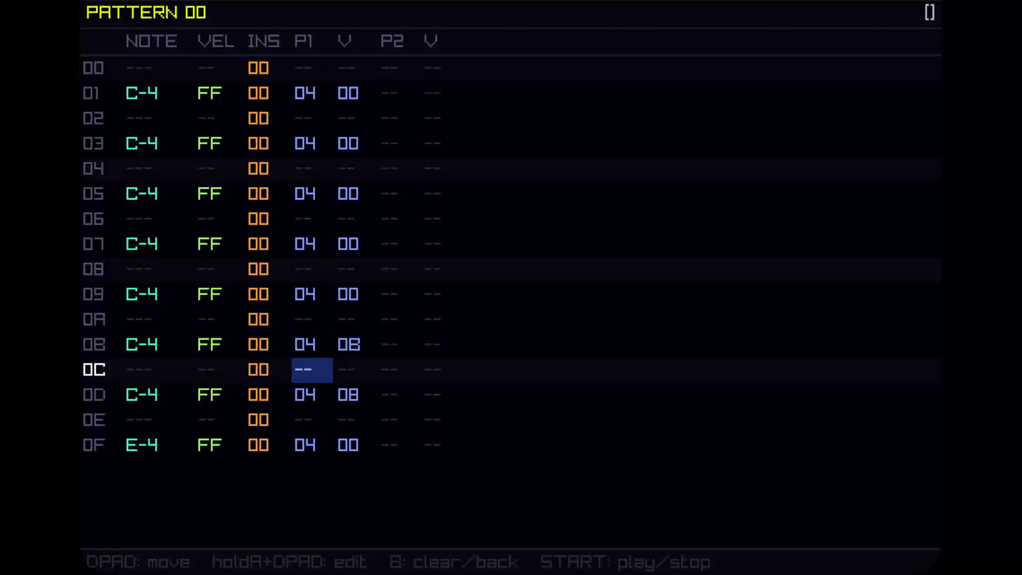
key("Up")
key("Left")
key("Left")
key("Right")
key("Right")
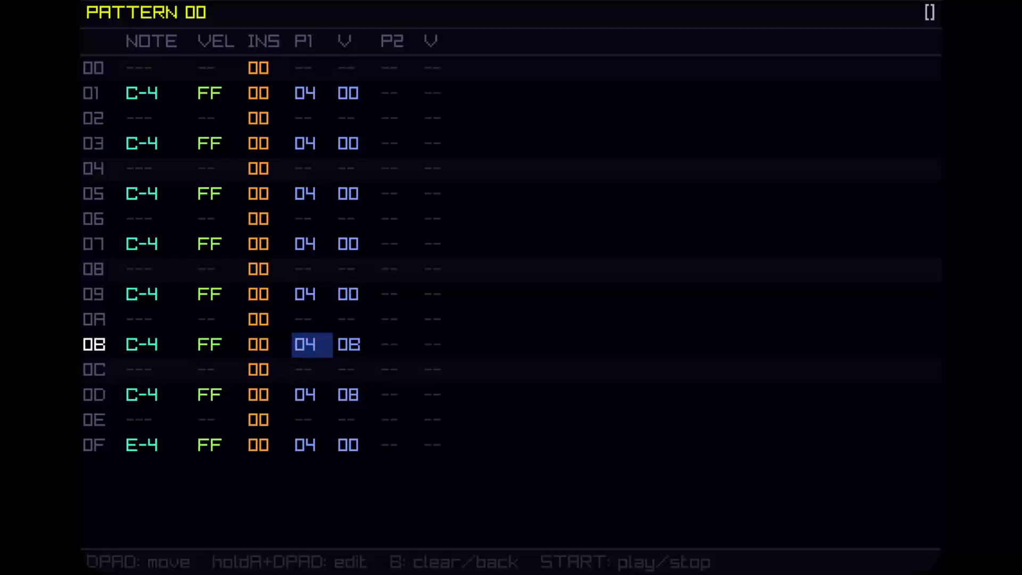
key("Left")
key("Left")
key("Down")
key("Right")
key("Right")
key("Up")
key("Left")
key("Right")
key("Left")
key("Left")
key("Up")
key("Up")
key("Up")
key("Up")
key("Up")
key("Up")
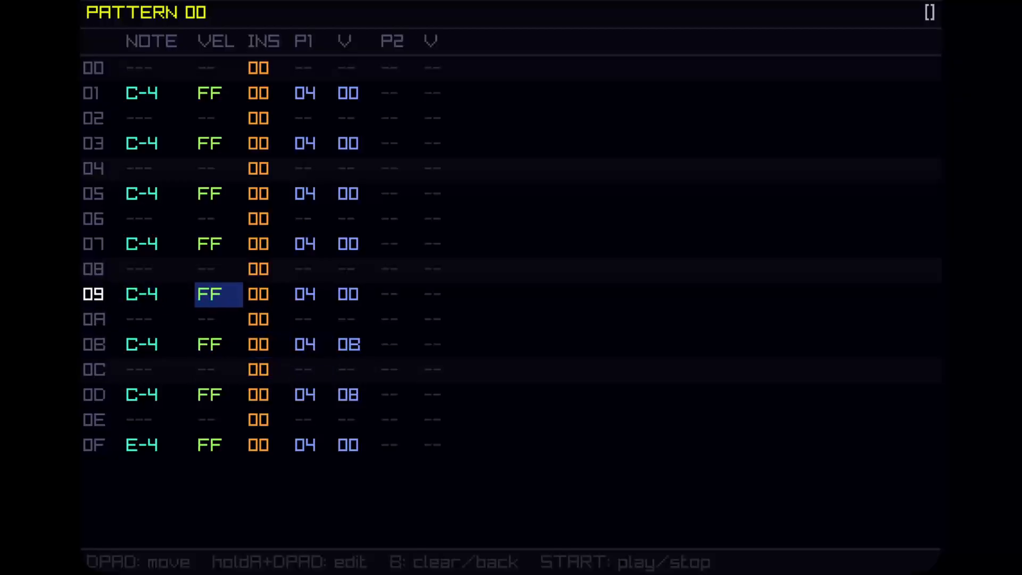
key("Up")
key("Right")
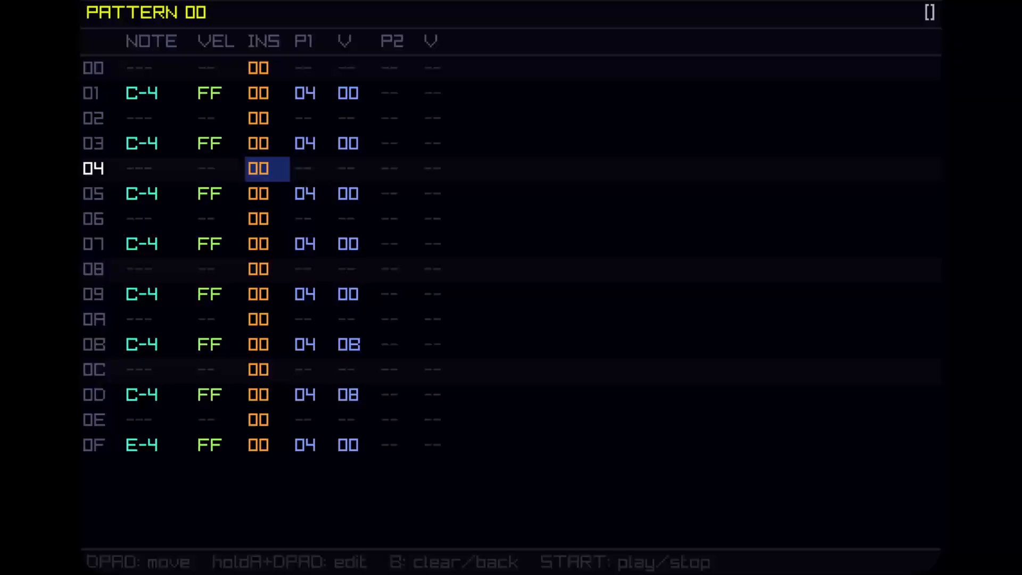
Set the P1 effect value on row 01 of pattern 00 to 01.
key("Right")
key("Up")
key("Up")
key("Up")
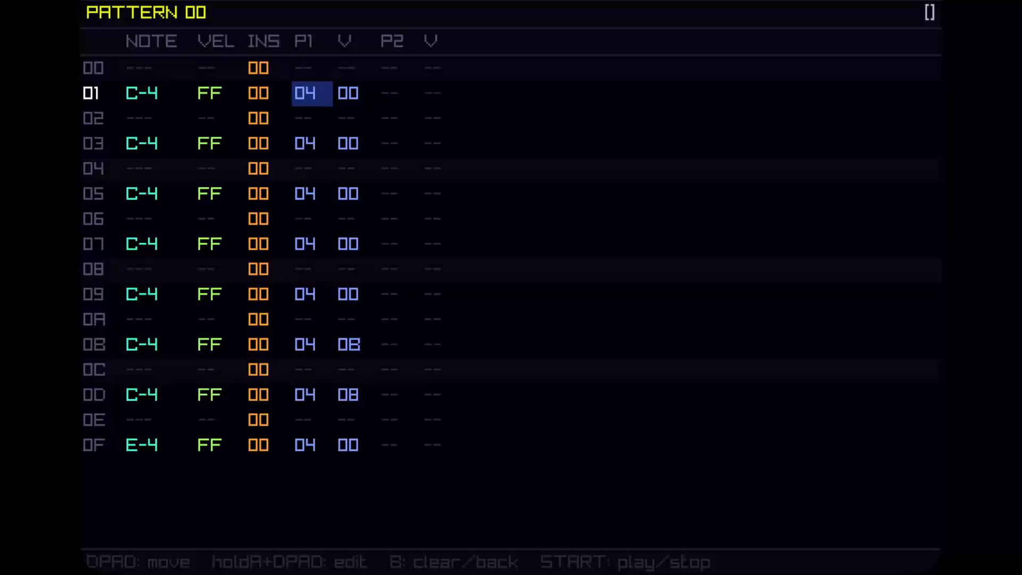
key("Left")
key("Right")
key("Right")
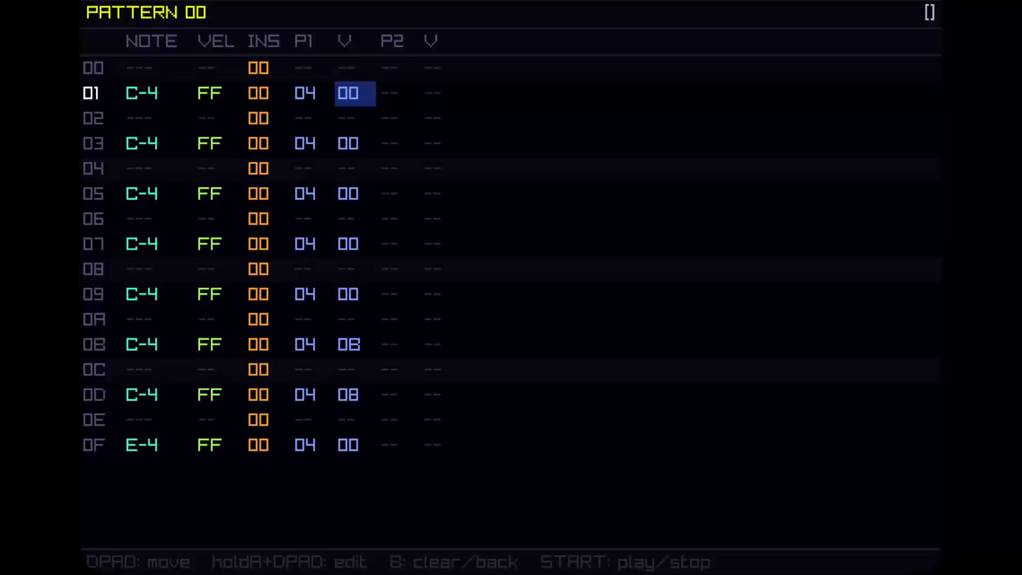
key("a")
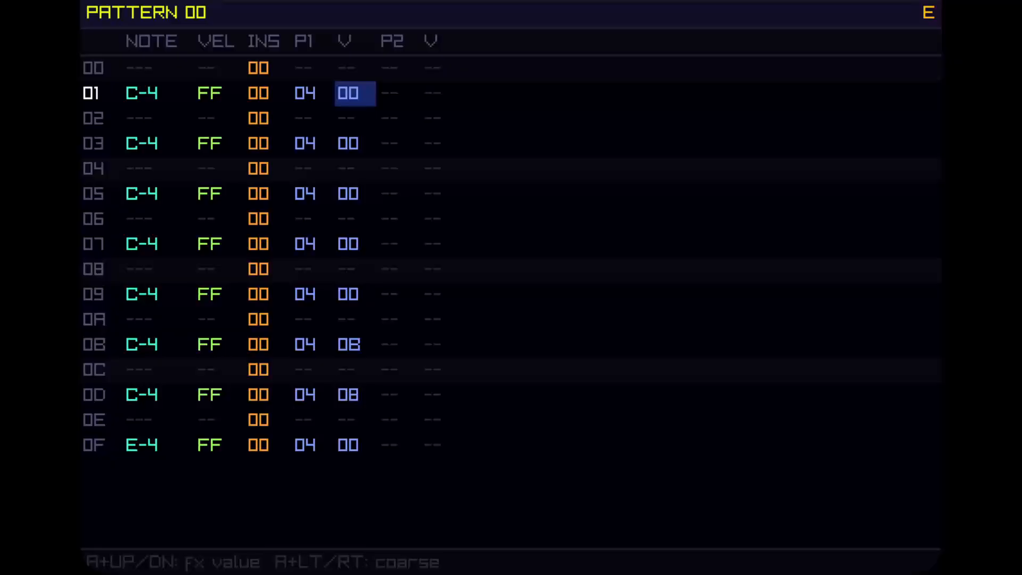
key("a+Up")
key("a+Up")
key("a+Down")
Set the P1 effect value on row 0F of pattern 00 to 0F.
key("Down")
key("Down")
key("Down")
key("Down")
key("Down")
key("Down")
key("Down")
key("Down")
key("Down")
key("Down")
key("Down")
key("Down")
key("Down")
key("Down")
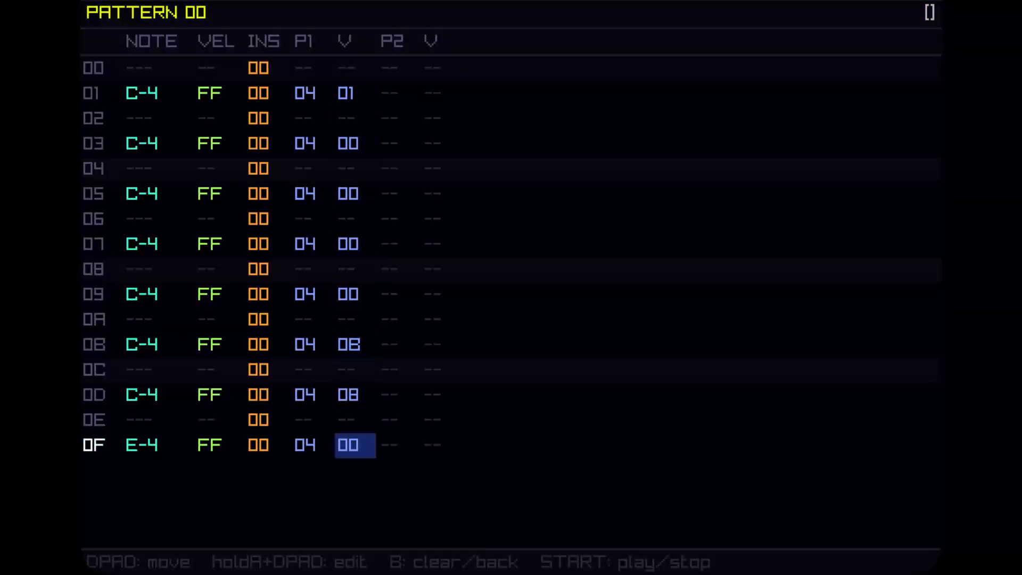
key("a")
key("a+Up")
key("a+Up")
key("a+Up")
key("a+Up")
key("a+Up")
key("a+Up")
key("a+Up")
key("a+Up")
key("a+Up")
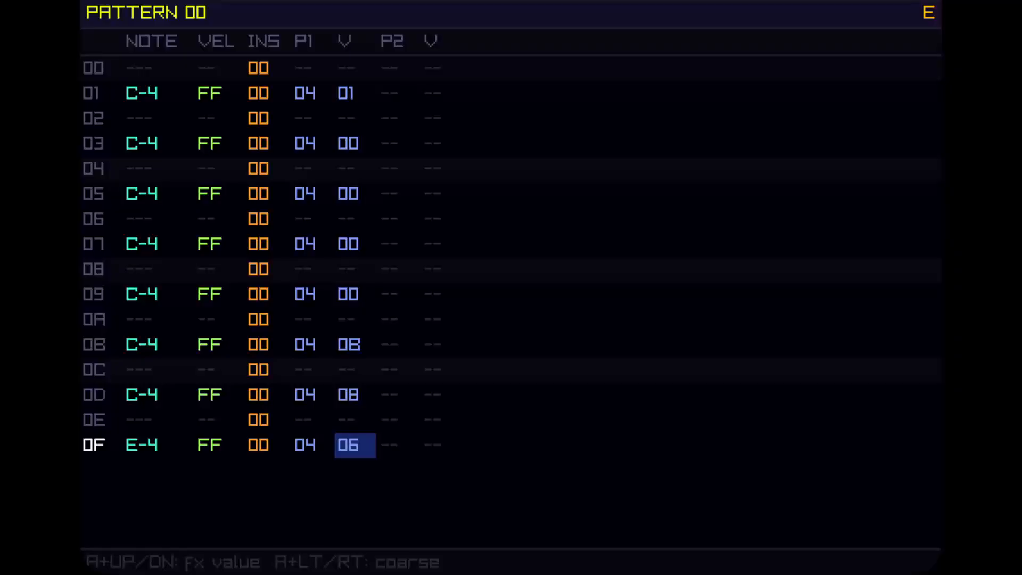
key("a+Up")
key("a+Up")
key("a+Up")
key("a+Up")
key("a+Up")
Set the P1 effect value on row 0D of pattern 00 to 14.
key("Up")
key("Up")
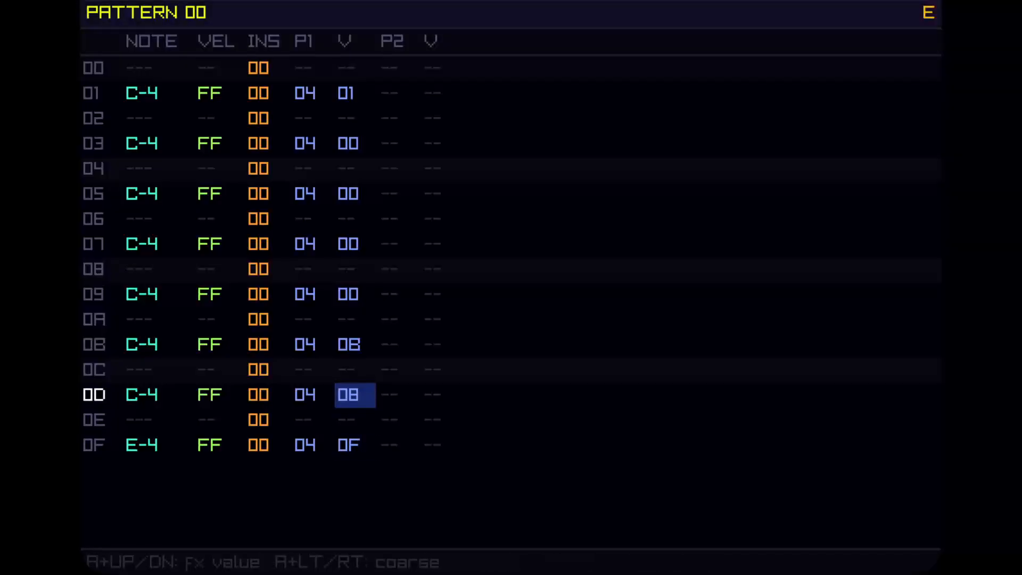
key("a+Up")
key("a+Up")
key("a+Up")
key("a+Up")
key("a+Up")
key("a+Up")
key("a+Up")
key("a+Up")
key("a+Up")
key("a+Up")
key("a+Up")
key("a+Up")
Set the P1 effect value on row 09 of pattern 00 to 0D.
key("Up")
key("Up")
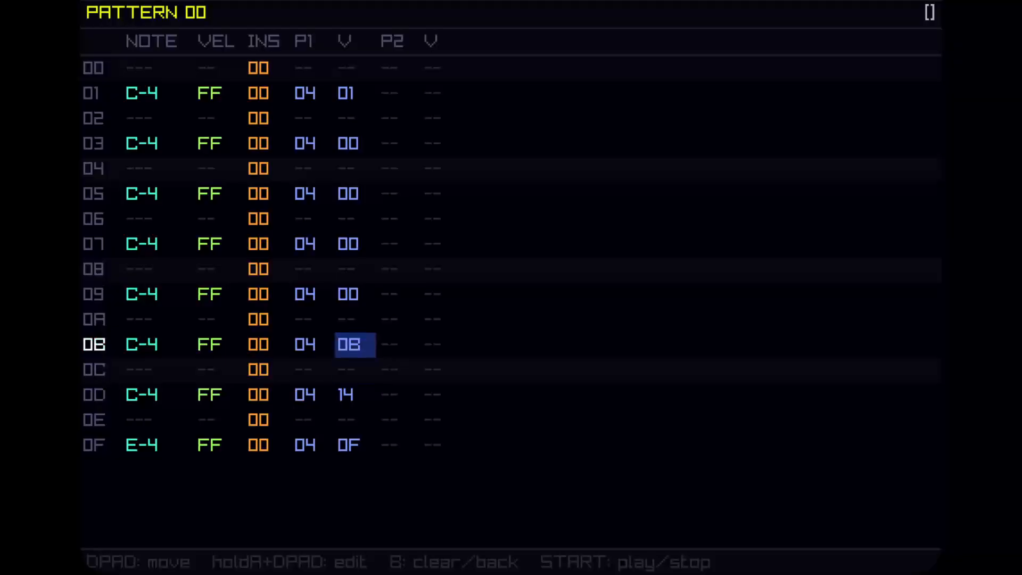
Set the P1 effect value on row 0B of pattern 00 to 15.
key("a+Up")
key("a+Up")
key("a+Up")
key("a+Up")
key("a+Up")
key("a+Up")
key("a+Up")
key("a+Up")
key("a+Up")
key("a+Up")
key("Up")
key("Up")
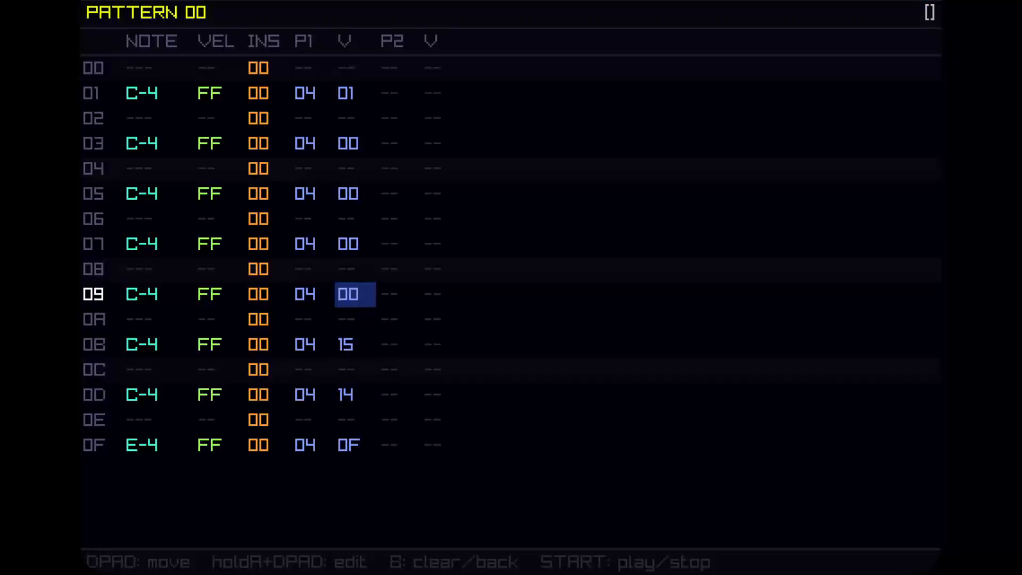
key("Up")
key("Down")
key("a+Up")
key("a+Up")
key("a+Up")
key("a+Up")
Set the P1 effect value on row 07 of pattern 00 to 0F.
key("a+Up")
key("a+Up")
key("a+Up")
key("a+Up")
key("a+Up")
key("a+Up")
key("a+Up")
key("a+Up")
key("a+Up")
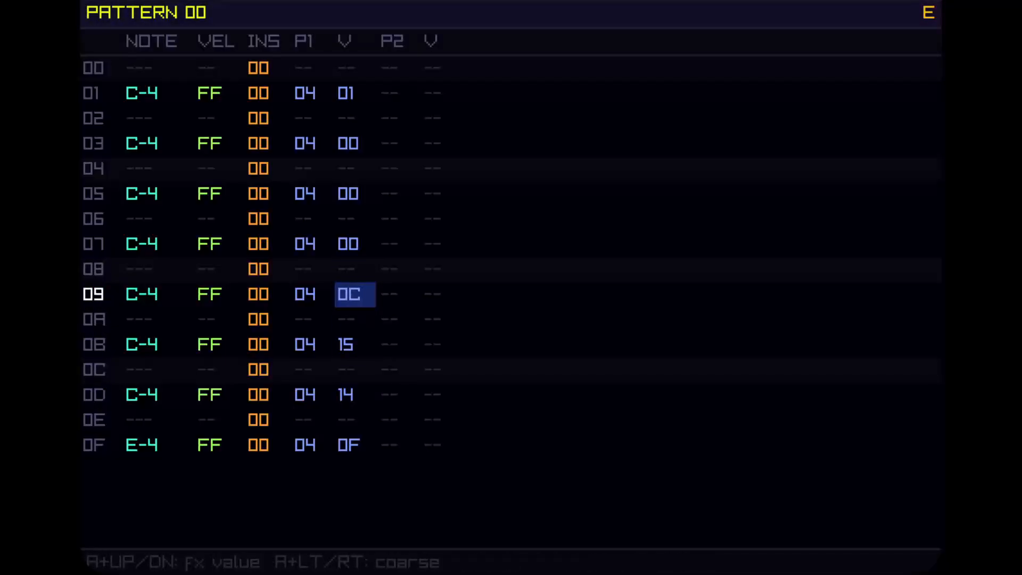
key("Up")
key("Up")
key("Up")
key("Down")
Set the P1 effect value on row 05 of pattern 00 to 09.
key("a+Up")
key("a+Up")
key("a+Up")
key("a+Up")
key("a+Up")
key("a+Up")
key("a+Up")
key("a+Up")
key("a+Up")
key("a+Up")
key("a+Up")
key("a+Up")
key("a+Up")
key("a+Up")
key("a+Up")
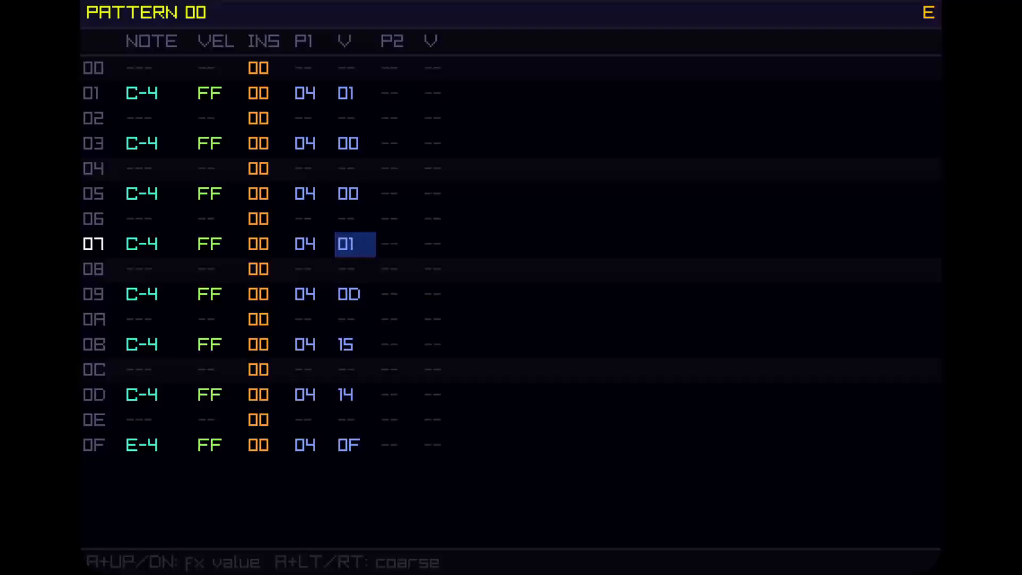
key("Up")
key("Up")
Set the P1 effect value on row 03 of pattern 00 to 09.
key("a+Up")
key("a+Up")
key("a+Up")
key("a+Up")
key("a+Up")
key("a+Up")
key("a+Up")
key("a+Up")
key("a+Up")
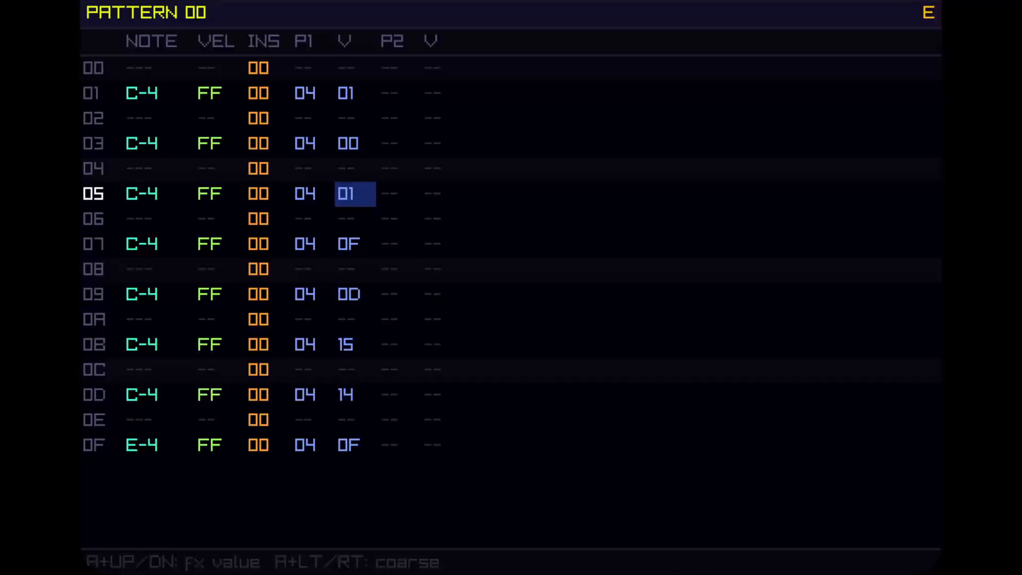
key("Up")
key("Up")
key("Up")
key("Down")
key("a+Up")
key("a+Up")
key("a+Up")
key("a+Up")
key("a+Up")
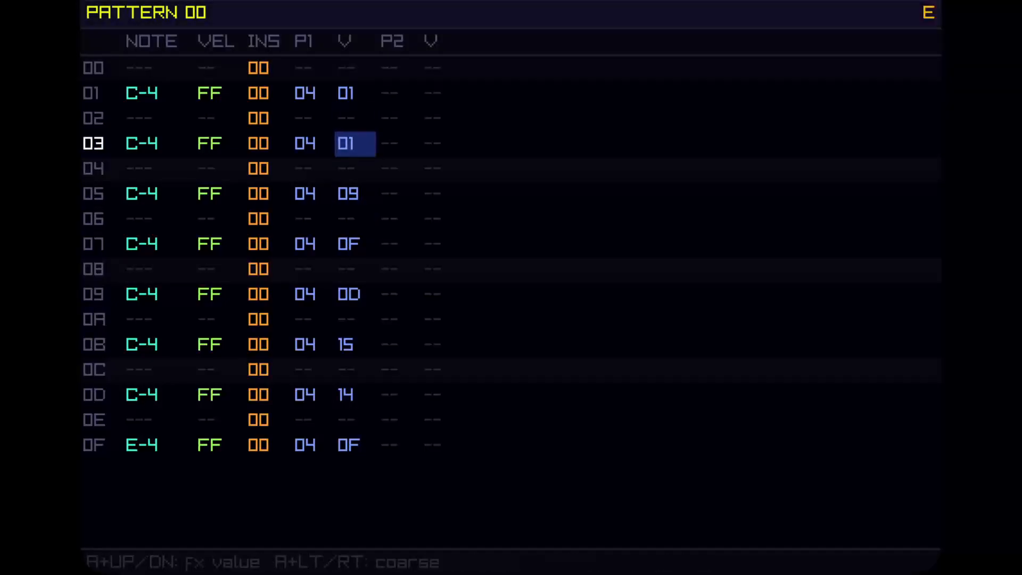
key("a+Up")
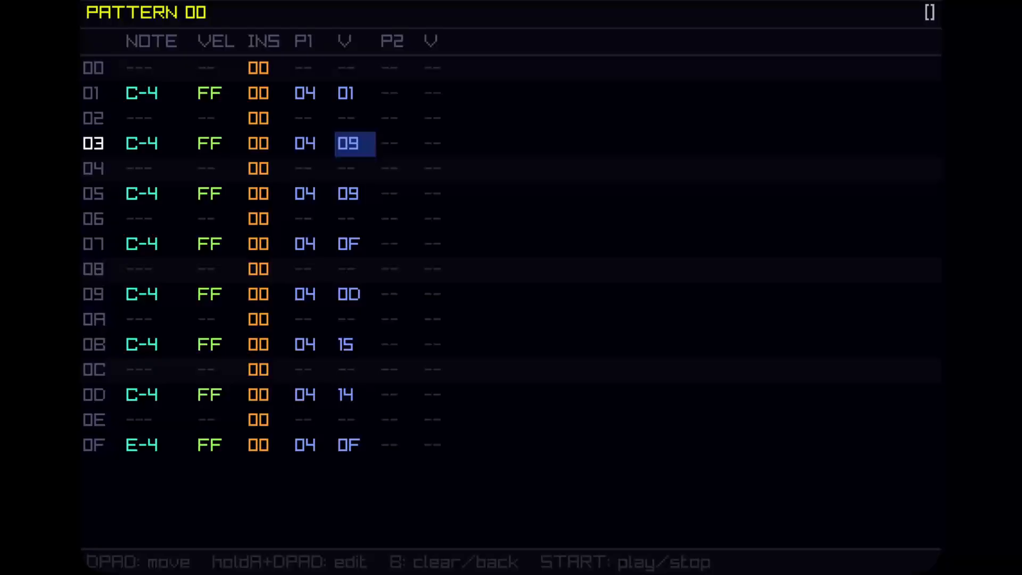
Return to the song screen, play the arrangement and stop playback.
key("b")
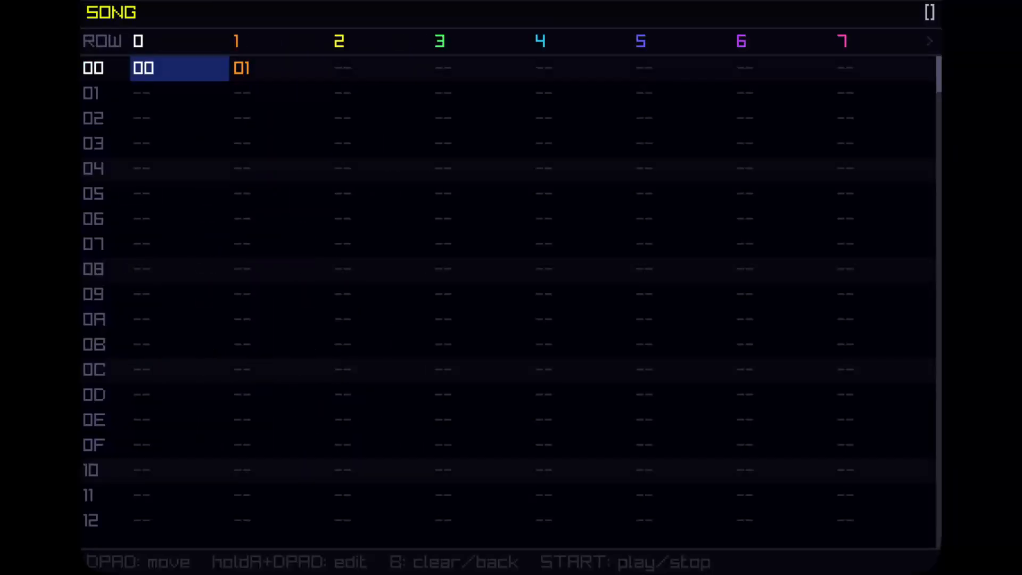
key("Right")
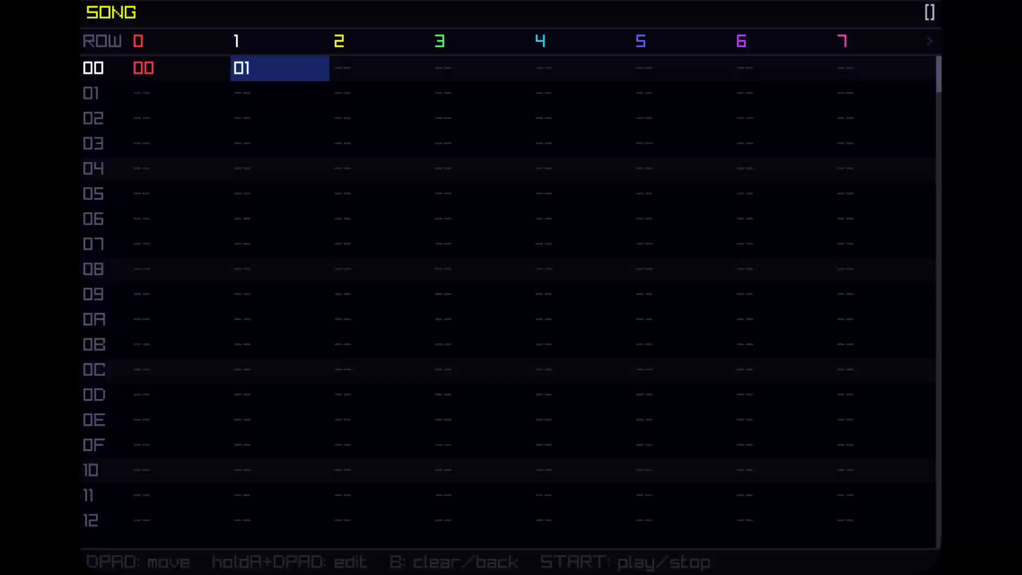
key("Left")
key("Right")
key("Left")
key("Right")
key("Left")
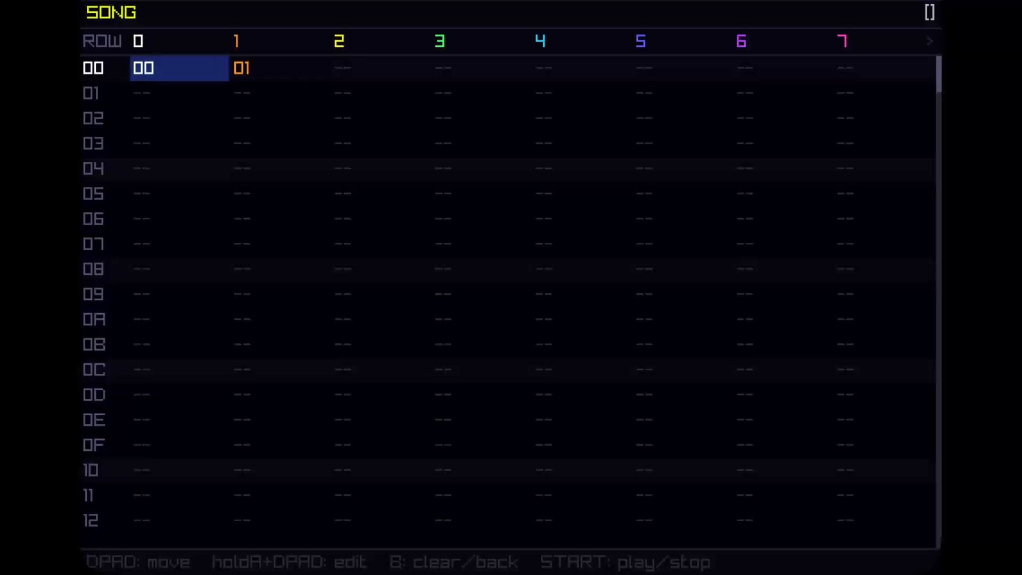
key("Right")
key("Left")
key("Return")
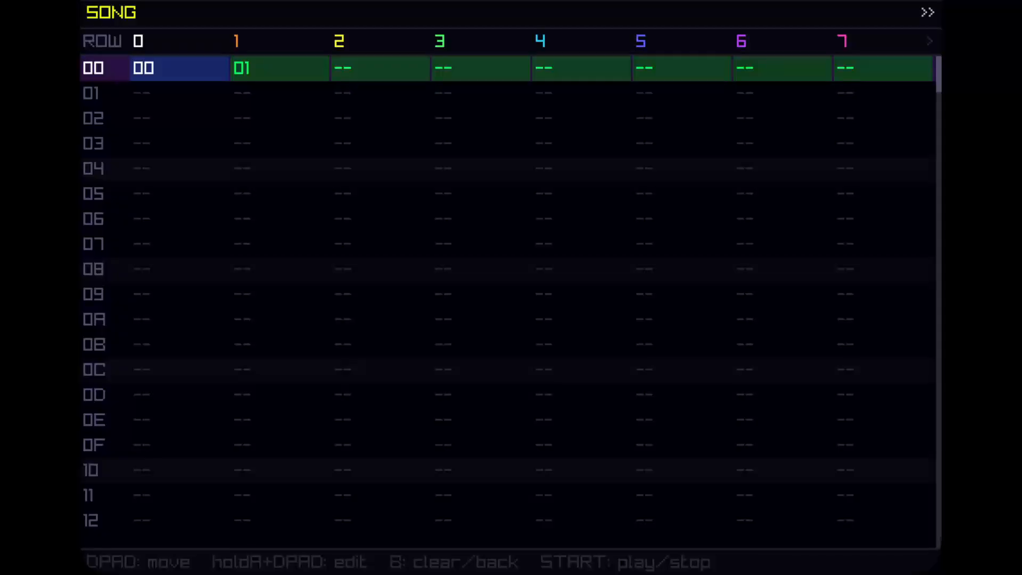
key("space")
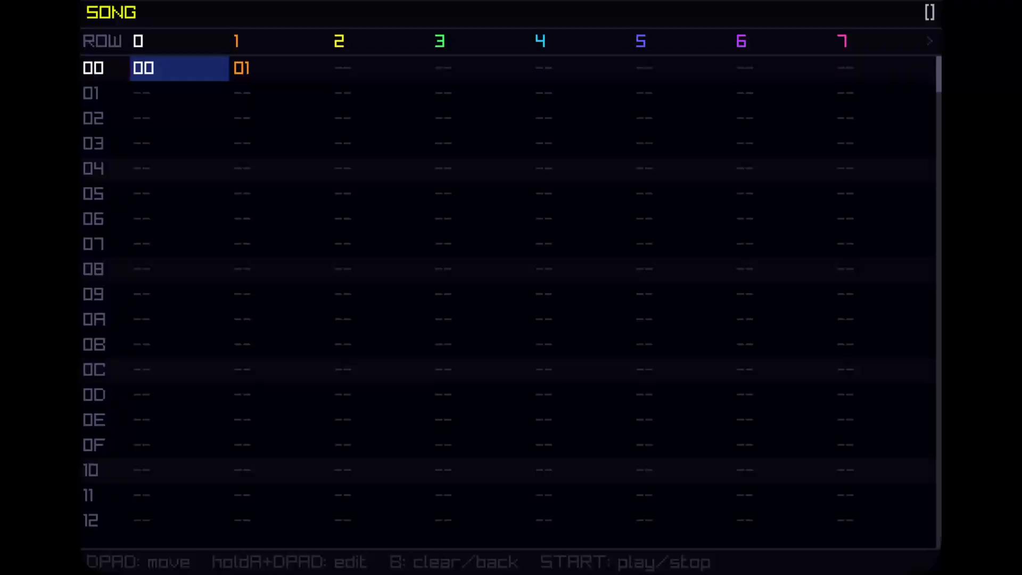
Open instrument 00 from pattern 00's instrument column and set its sampler LOOP mode to OFF.
key("Return")
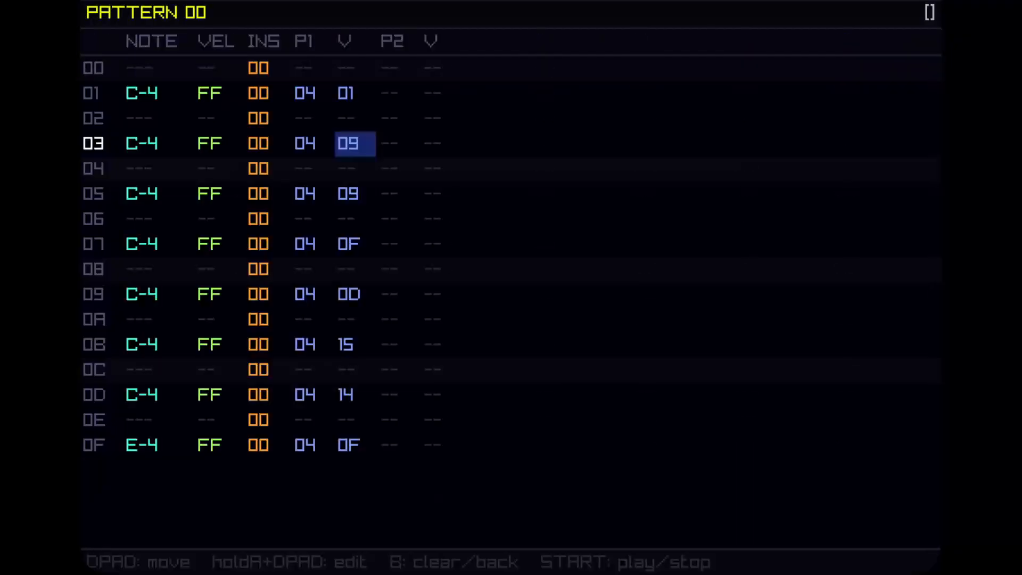
key("Up")
key("Left")
key("Left")
key("Left")
key("Left")
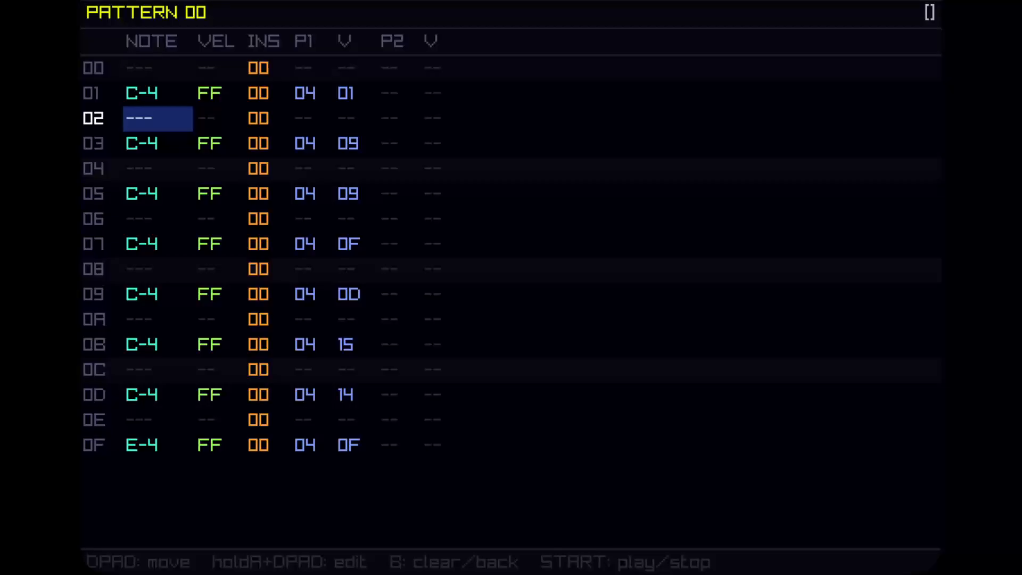
key("Up")
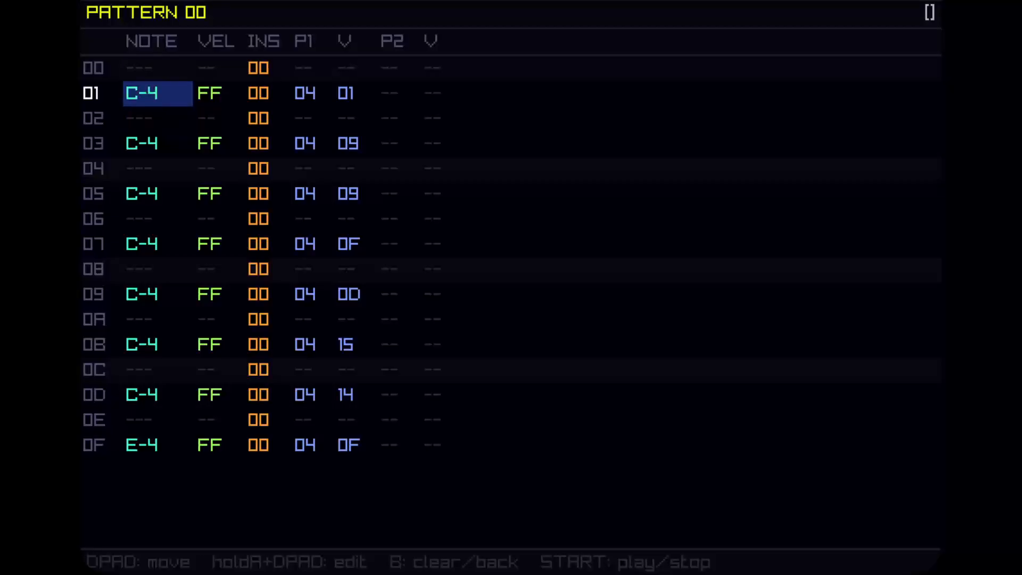
key("Up")
key("Down")
key("Down")
key("Up")
key("Right")
key("Right")
key("Right")
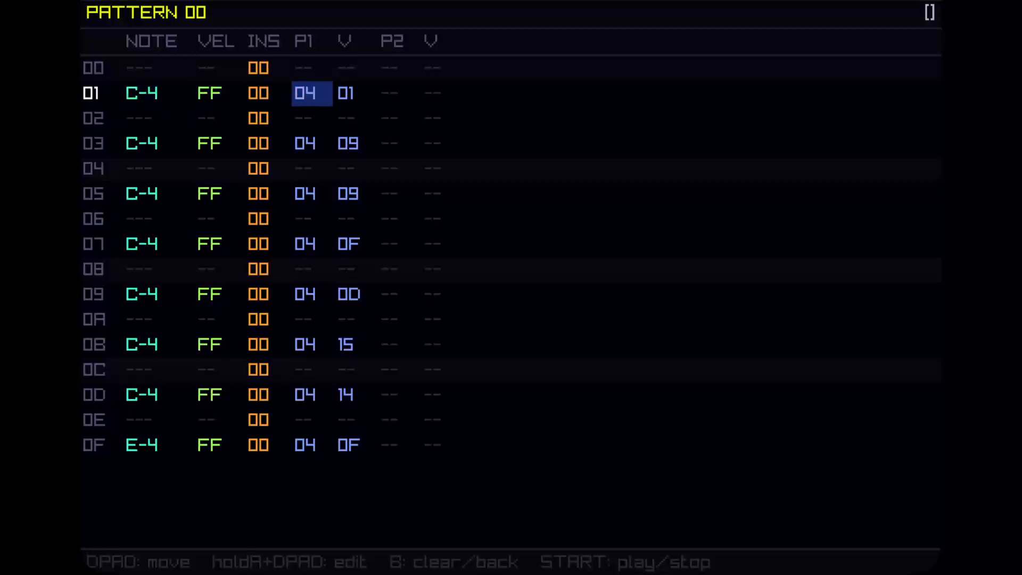
key("Left")
key("Right")
key("Left")
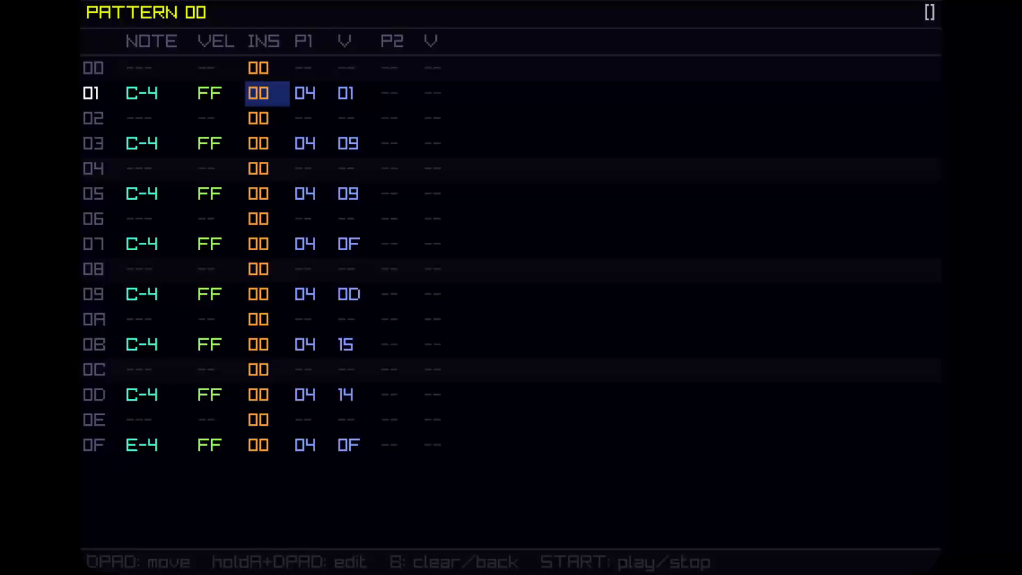
key("x")
key("Right")
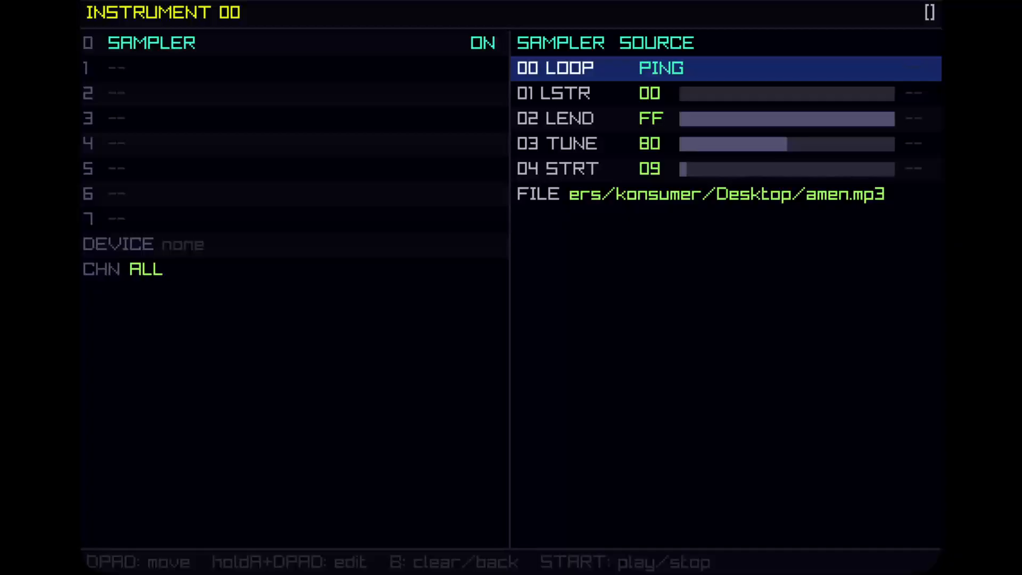
key("x")
key("Down")
key("Down")
key("Down")
key("Down")
key("Up")
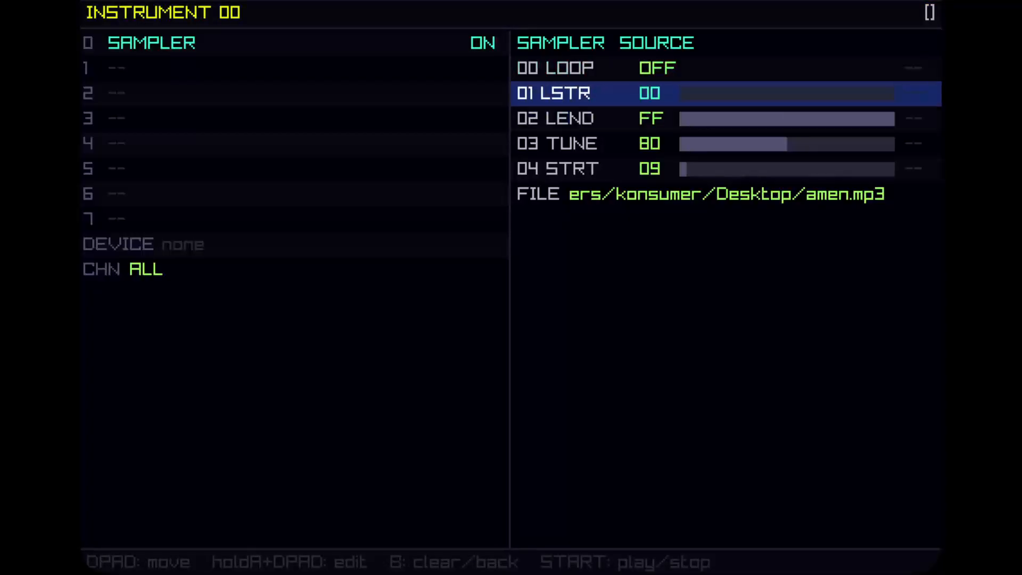
key("Down")
key("Down")
key("Up")
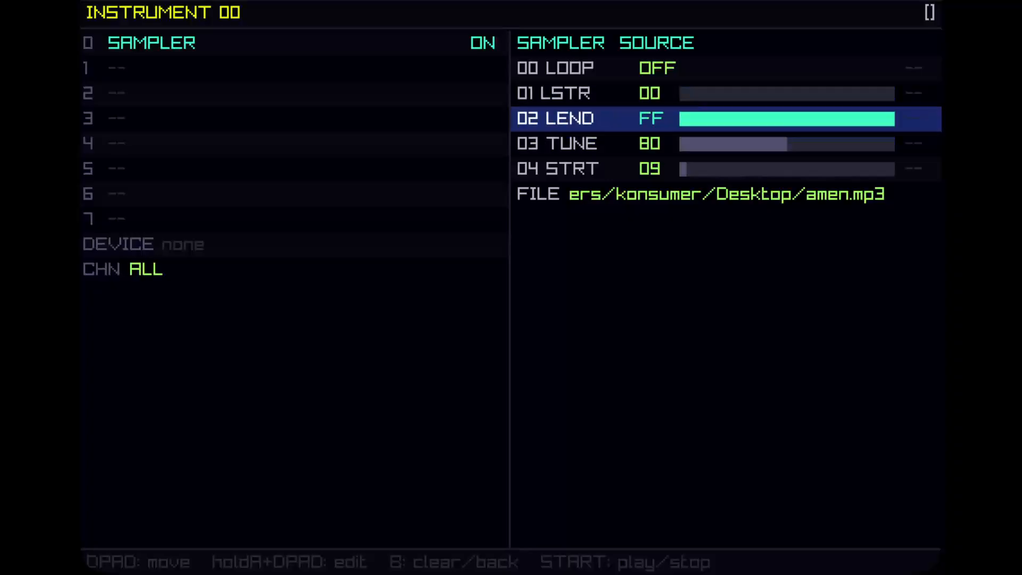
key("Up")
key("Down")
key("Down")
key("Down")
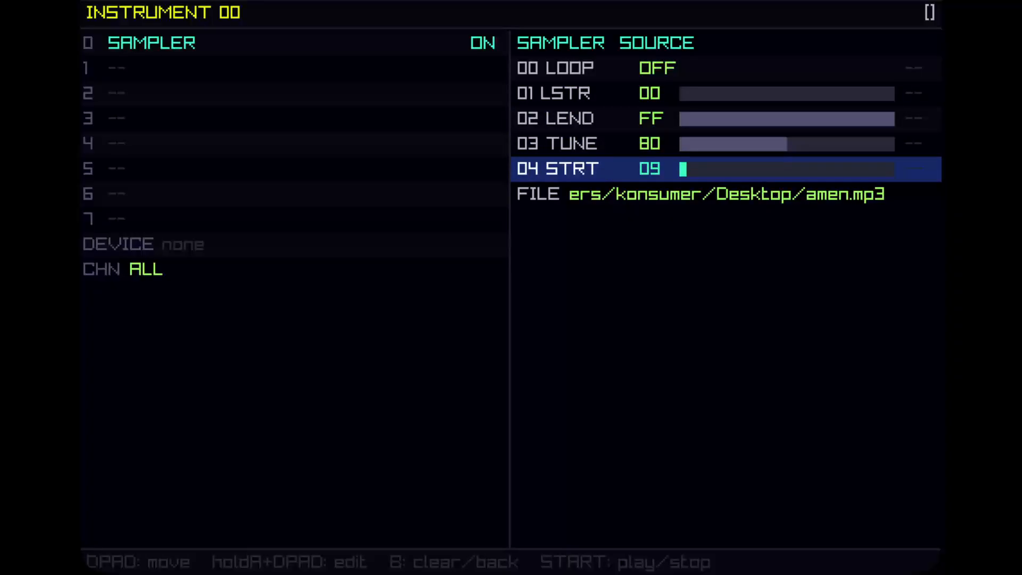
Play back the instrument and return to pattern 00.
key("Return")
key("Return")
key("shift+Left")
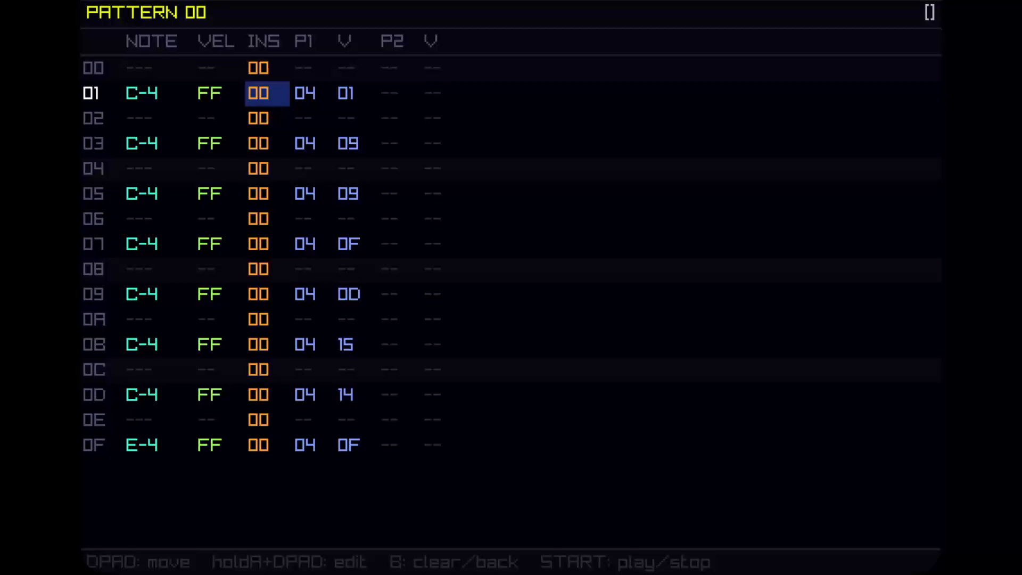
Set the P1 effect value on row 01 of pattern 00 to 59.
key("Down")
key("Up")
key("Right")
key("Right")
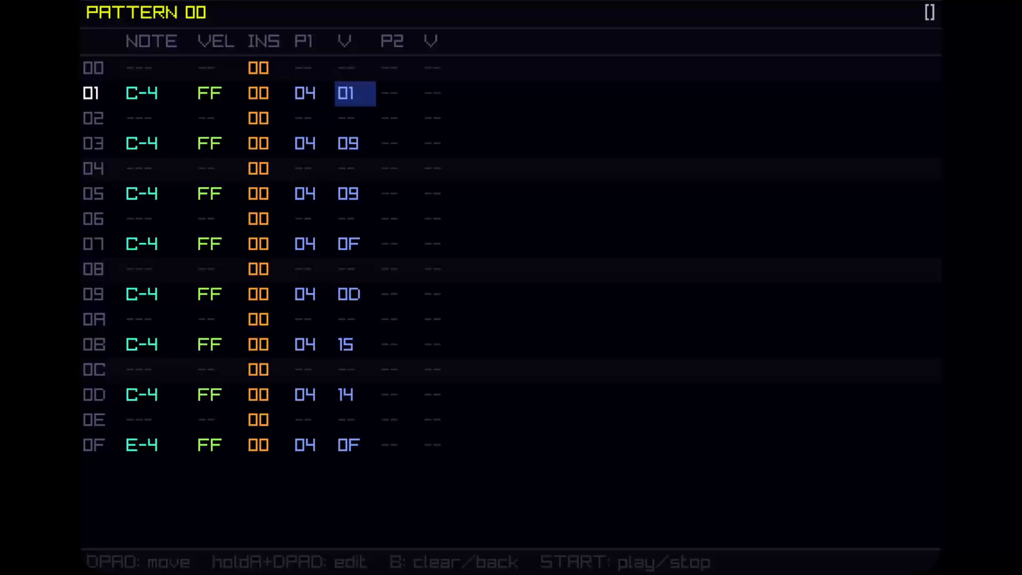
key("a+Up")
key("a+Up")
key("a+Up")
key("a+Up")
key("a+Up")
key("a+Up")
key("a+Up")
key("a+Up")
key("a+Up")
key("a+Up")
key("a+Up")
key("a+Up")
key("a+Up")
key("a+Up")
key("a+Up")
key("a+Up")
key("a+Up")
key("a+Up")
key("a+Up")
key("a+Up")
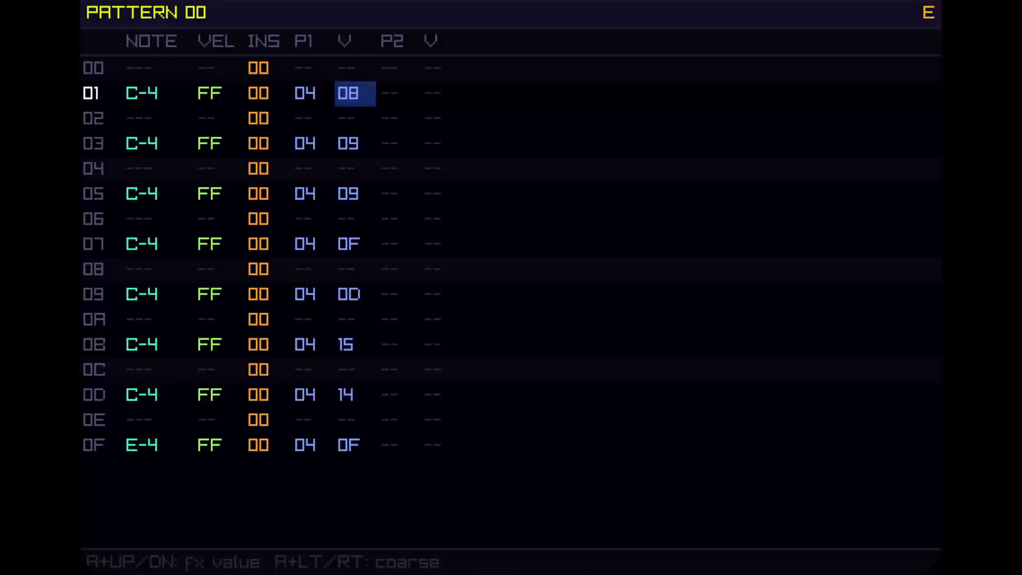
key("a+Right")
key("a+Right")
Set the P1 effect value on row 03 of pattern 00 to 89.
key("a+Right")
key("a+Right")
key("Down")
key("Down")
key("a+Right")
key("a+Right")
key("a+Right")
key("a+Right")
key("a+Right")
Set the P1 effect value on row 05 of pattern 00 to D9.
key("a+Right")
key("a+Right")
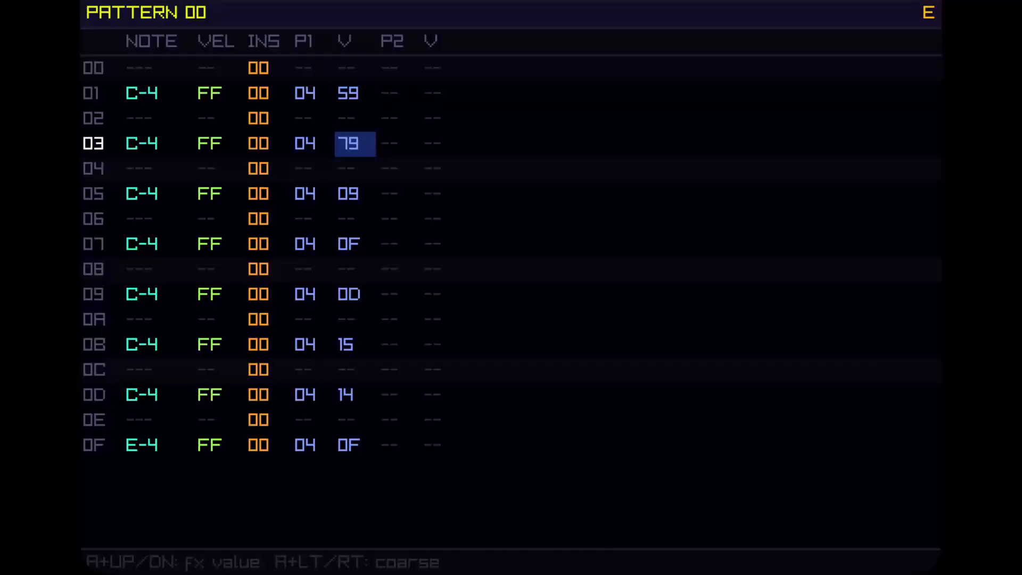
key("a+Right")
key("Down")
key("Down")
key("a+Right")
key("a+Right")
key("a+Right")
key("a+Right")
key("a+Right")
key("a+Right")
key("a+Right")
key("a+Right")
key("a+Right")
key("a+Right")
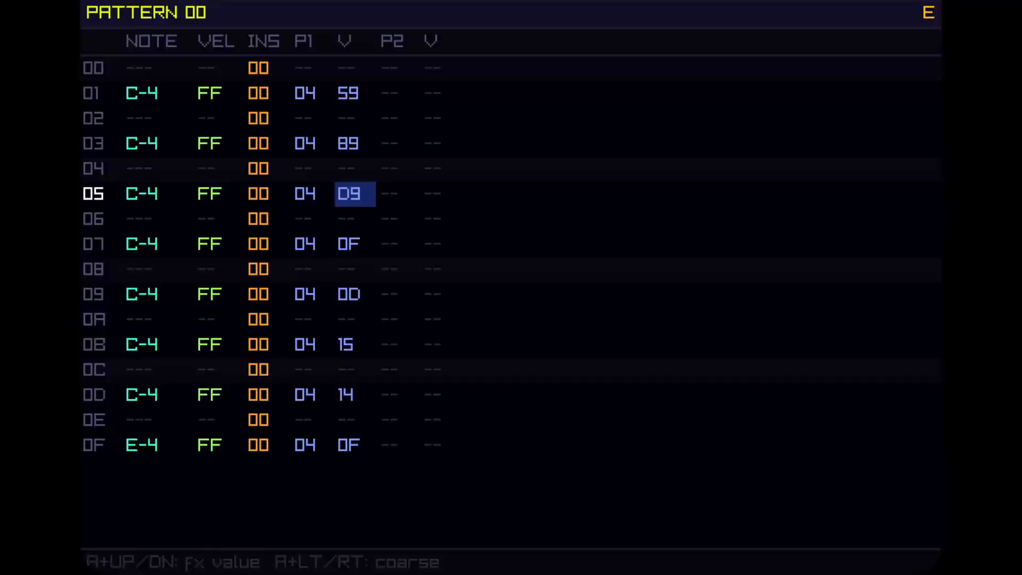
key("a+Left")
key("a+Left")
key("a+Right")
key("a+Right")
key("a+Right")
key("a+Right")
key("a+Left")
key("a+Left")
key("a+Left")
key("a+Left")
key("a+Left")
key("a+Right")
key("a+Right")
key("a+Right")
key("a+Right")
Set the P1 effect value on row 07 of pattern 00 to AF.
key("Down")
key("Down")
key("a+Right")
key("a+Right")
key("a+Right")
key("a+Right")
key("a+Right")
key("a+Right")
key("a+Right")
key("a+Right")
key("a+Right")
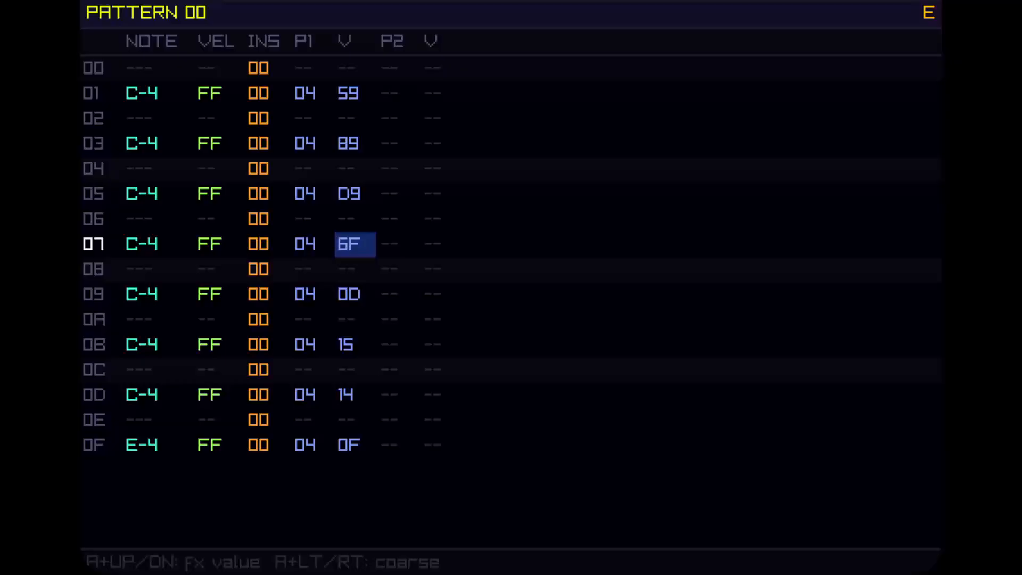
key("a+Right")
Set the P1 effect value on row 0B of pattern 00 to 85.
key("Down")
key("Down")
key("Down")
key("Down")
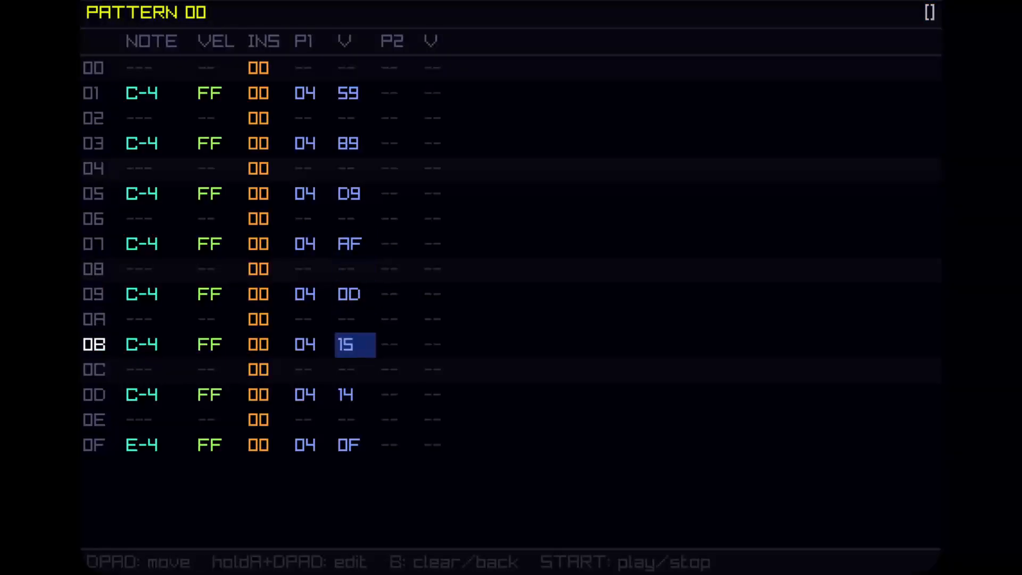
key("Down")
key("Up")
key("a+Right")
key("a+Right")
key("a+Right")
key("a+Right")
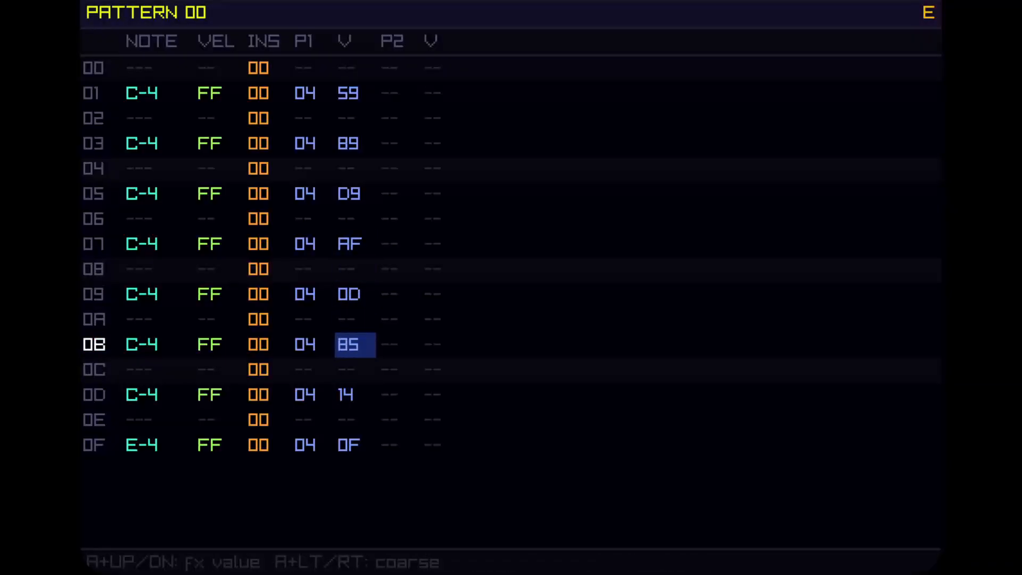
key("a+Right")
key("a+Right")
key("a+Right")
key("a+Right")
key("a+Left")
key("a+Left")
key("a+Left")
key("a+Left")
Set the P1 effect value on row 03 of pattern 00 back to 09.
key("Up")
key("Up")
key("Up")
key("Up")
key("a")
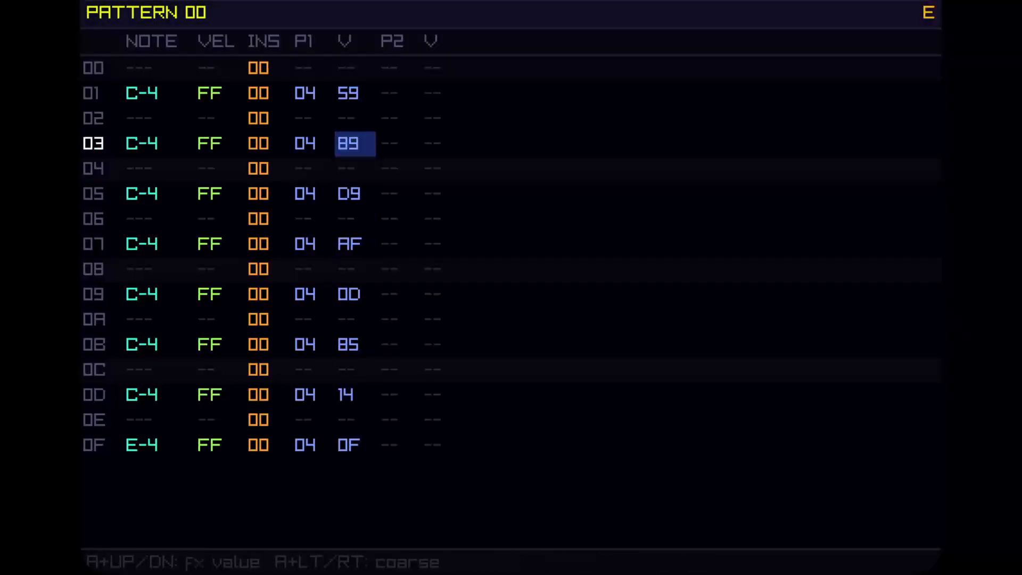
key("a+Left")
key("a+Left")
key("a+Left")
key("a+Left")
key("a+Left")
key("a+Left")
key("a+Left")
key("a+Left")
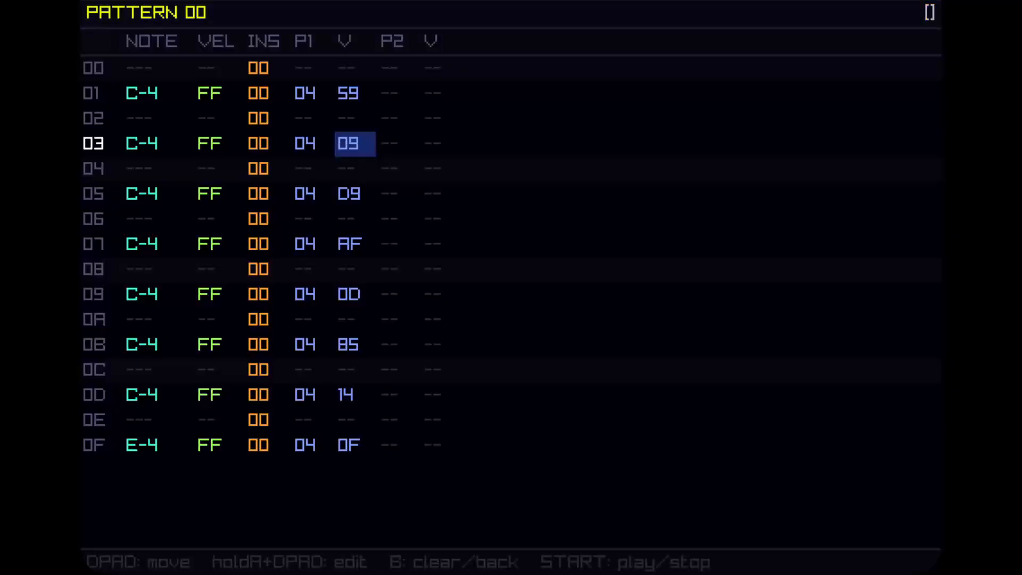
Set the P1 effect value on row 0D of pattern 00 to 34.
key("Down")
key("Down")
key("Down")
key("Down")
key("Down")
key("Down")
key("Down")
key("Down")
key("Down")
key("Down")
key("a+Right")
key("a+Right")
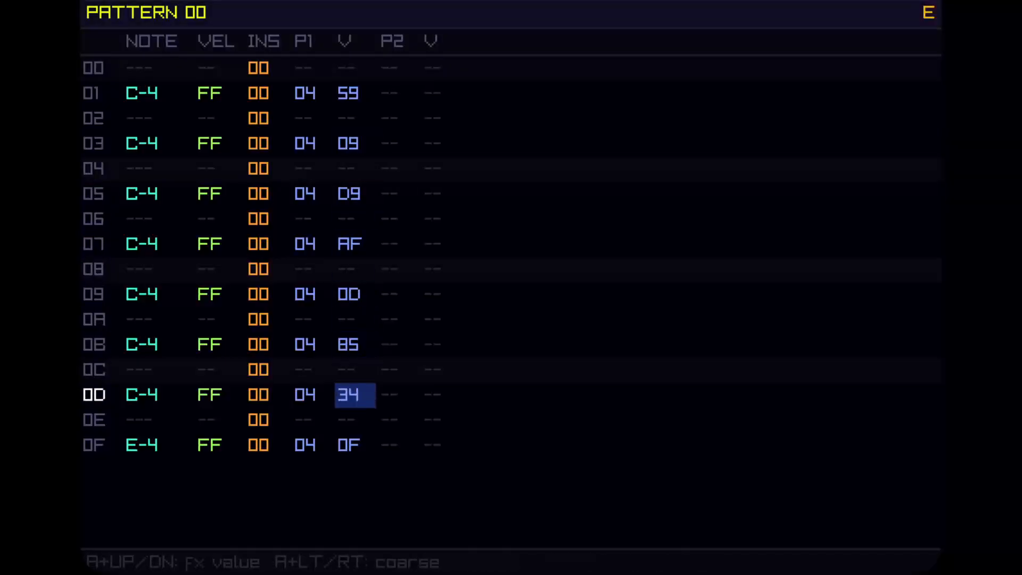
Set the P1 effect value on row 0D of pattern 00 to 44.
key("a+Right")
key("a+Right")
key("a+Right")
key("a+Right")
key("a+Right")
key("a+Left")
key("a+Left")
key("a+Left")
key("a+Left")
Set the P1 effect value on row 0F of pattern 00 to DF.
key("Down")
key("Down")
key("a+Right")
key("a+Right")
key("a+Right")
key("a+Right")
key("a+Right")
key("a+Right")
key("a+Right")
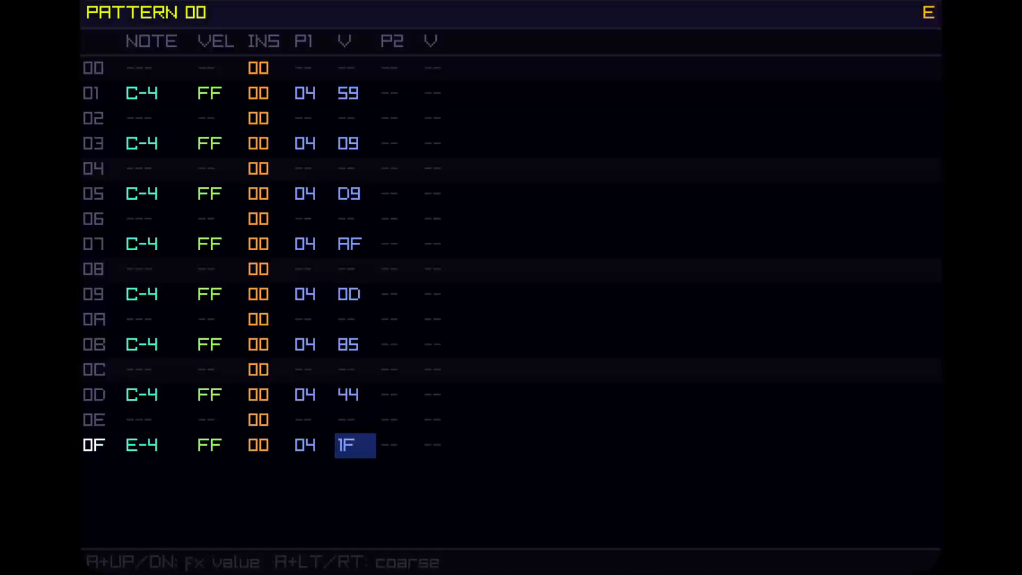
key("a+Right")
key("a+Right")
key("a+Right")
key("a+Right")
key("a+Right")
key("a+Right")
key("a+Right")
key("a+Right")
key("a+Left")
key("a+Left")
Play pattern 00 to hear the effect changes, then stop playback.
key("Return")
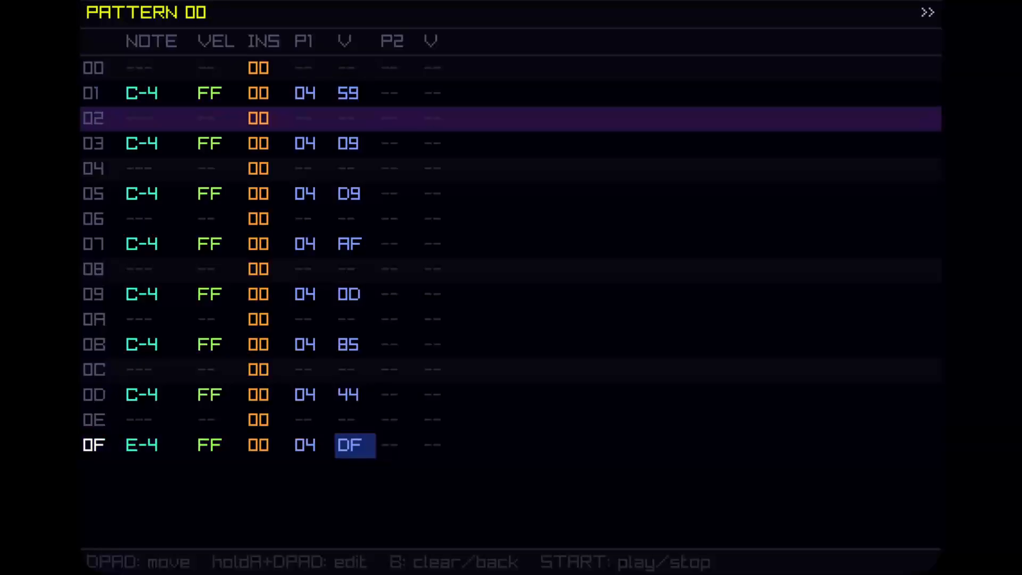
key("space")
key("Up")
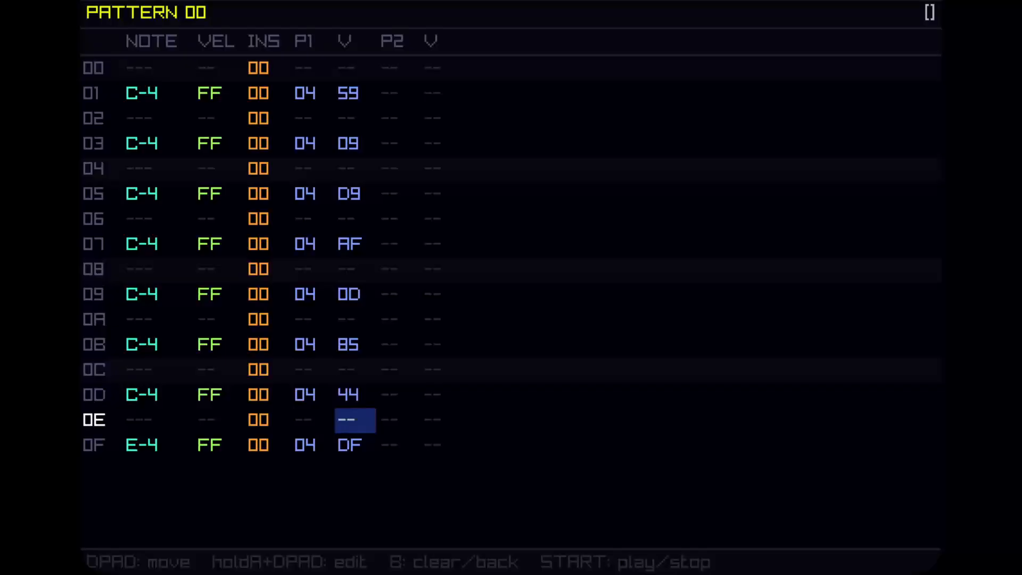
Set the song tempo to 120 BPM and start playing the song.
key("Escape")
key("z")
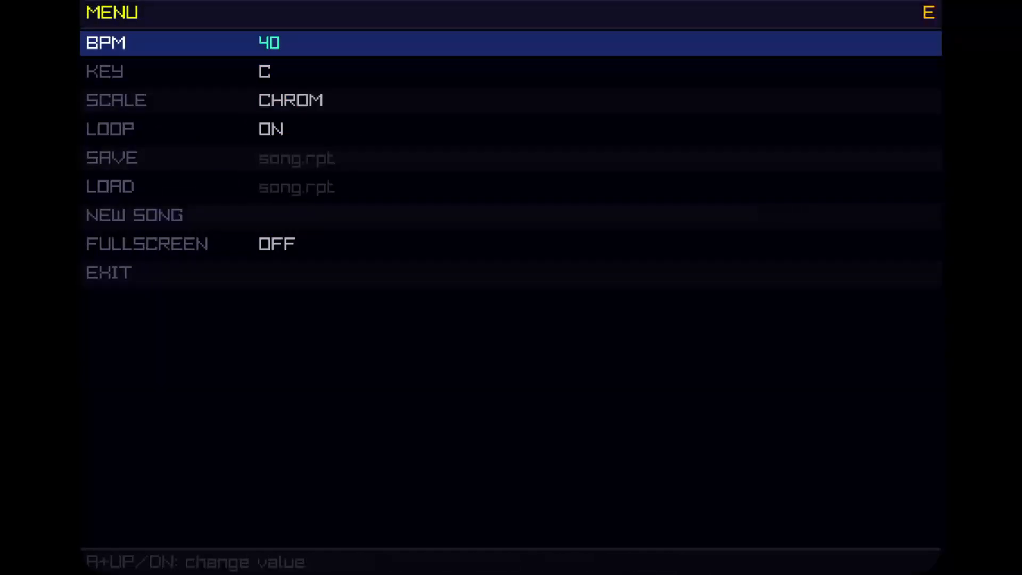
key("Up")
key("Up")
key("Up")
key("Up")
key("Up")
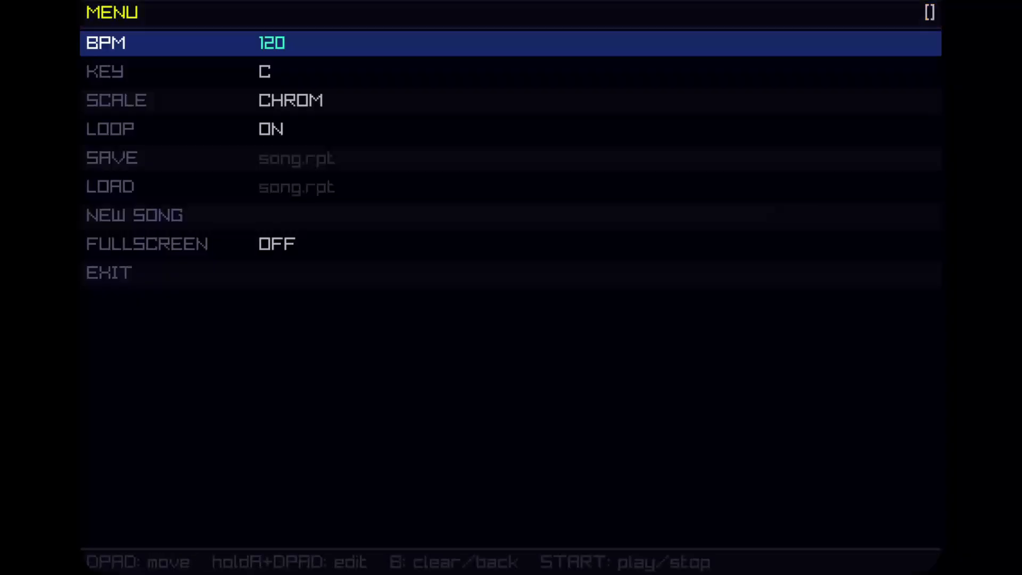
key("Return")
key("Escape")
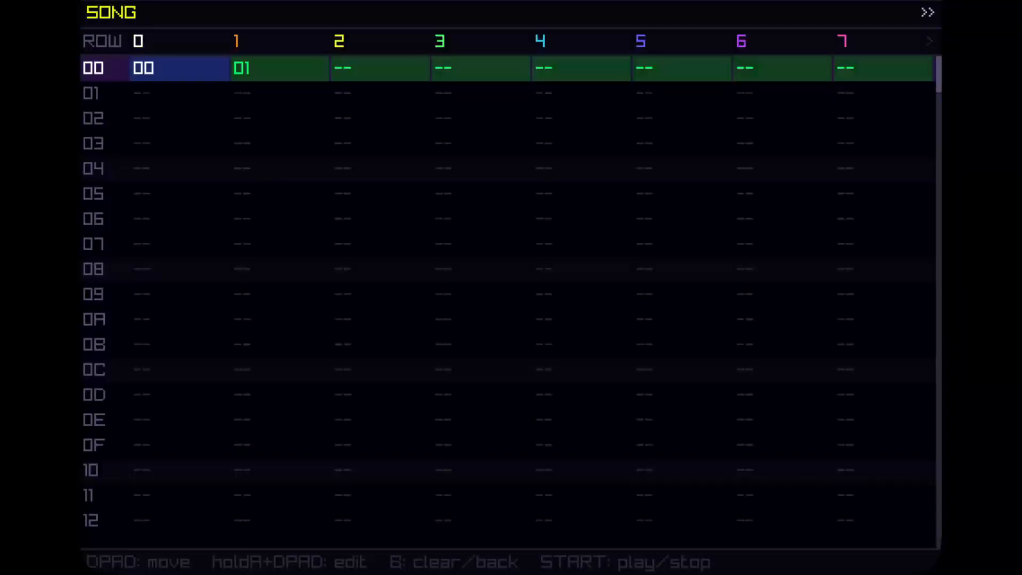
Clear the kick notes on rows 02, 06, 0A and 0E of pattern 01.
key("shift+Right")
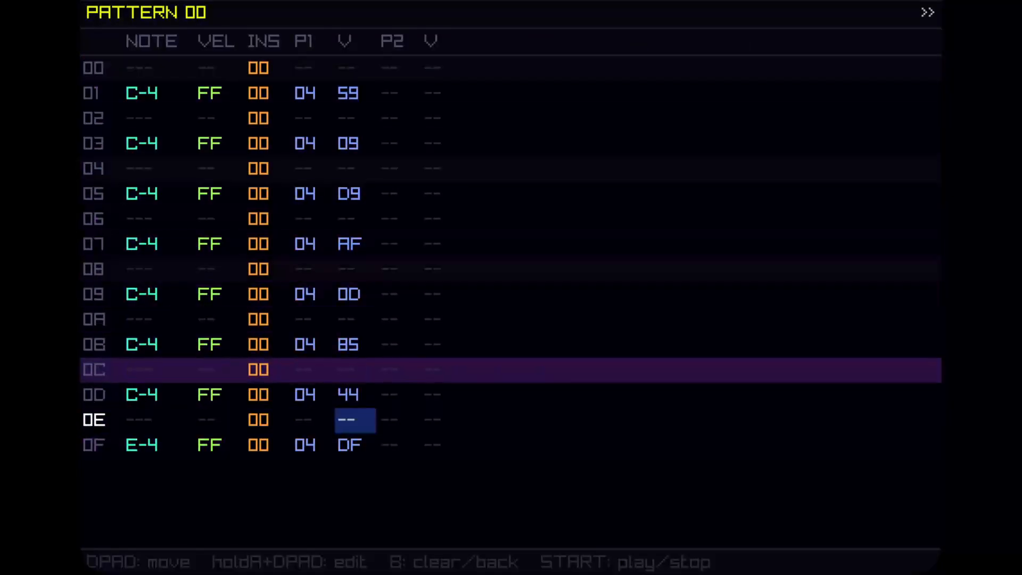
key("Page_Down")
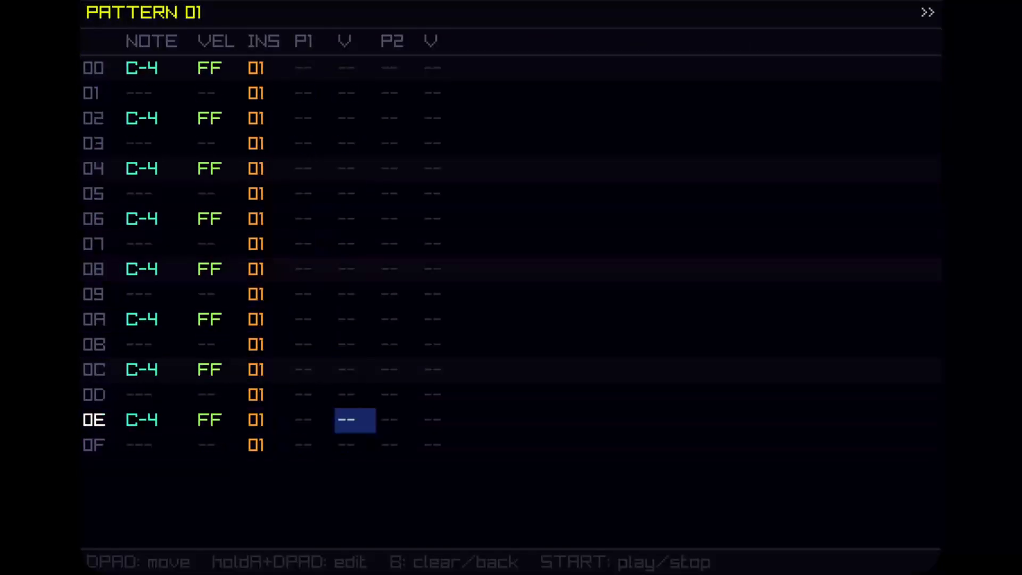
key("Up")
key("Up")
key("Up")
key("Up")
key("Up")
key("Up")
key("Left")
key("Left")
key("Left")
key("Left")
key("Up")
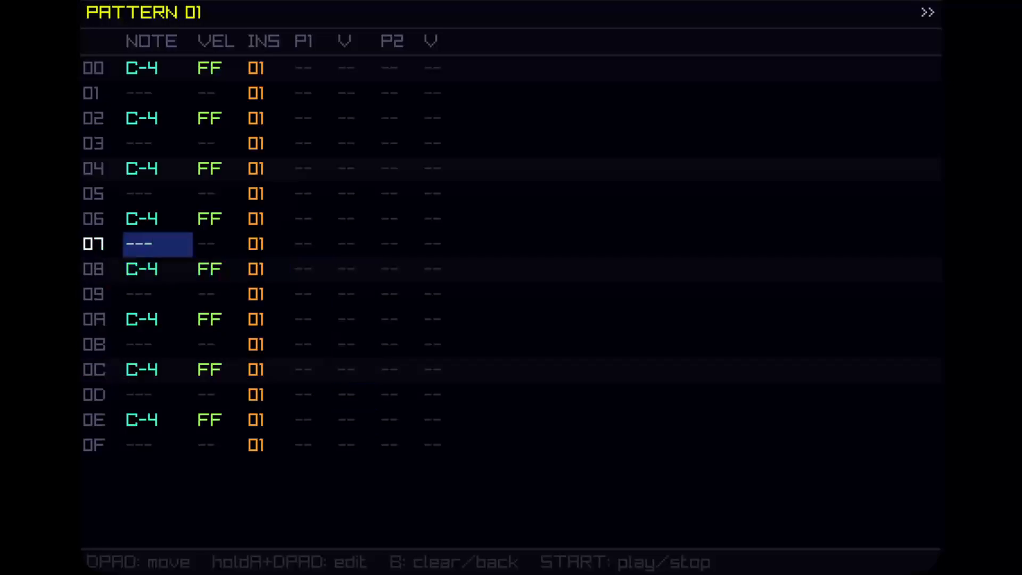
key("Up")
key("Up")
key("Up")
key("Up")
key("Up")
key("x")
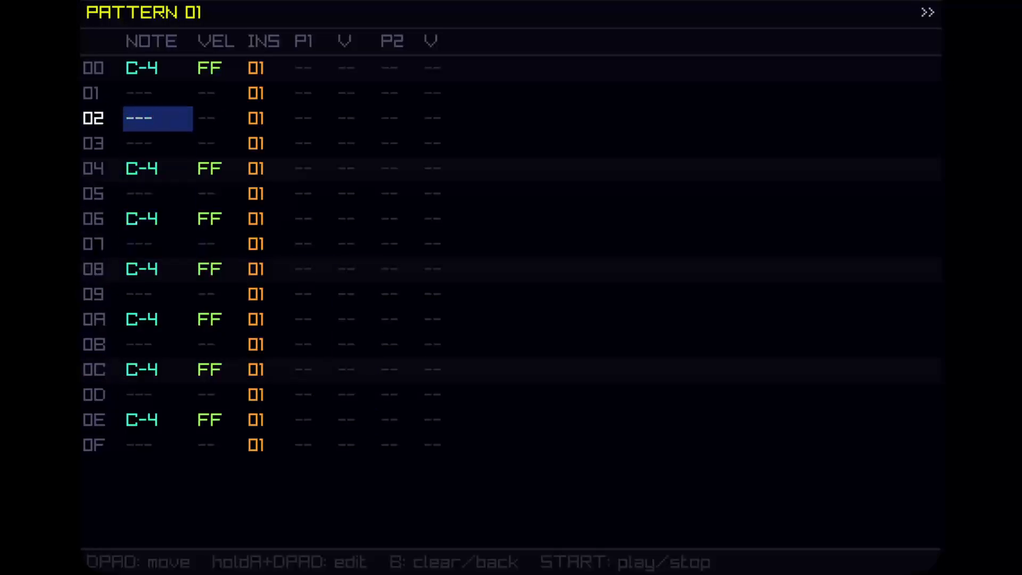
key("Down")
key("Down")
key("Down")
key("Down")
key("x")
key("Down")
Delete the kick notes on rows 04 and 0C of pattern 01, leaving rows 00 and 08.
key("Down")
key("Down")
key("Down")
key("x")
key("Down")
key("Down")
key("Down")
key("Down")
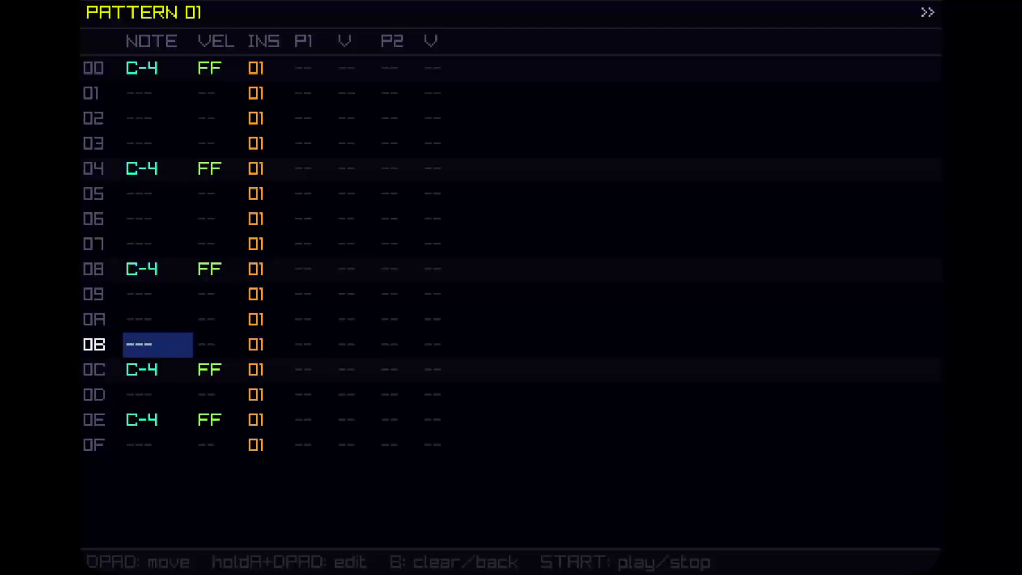
key("x")
key("Up")
key("Up")
key("Up")
key("Up")
key("Up")
key("Down")
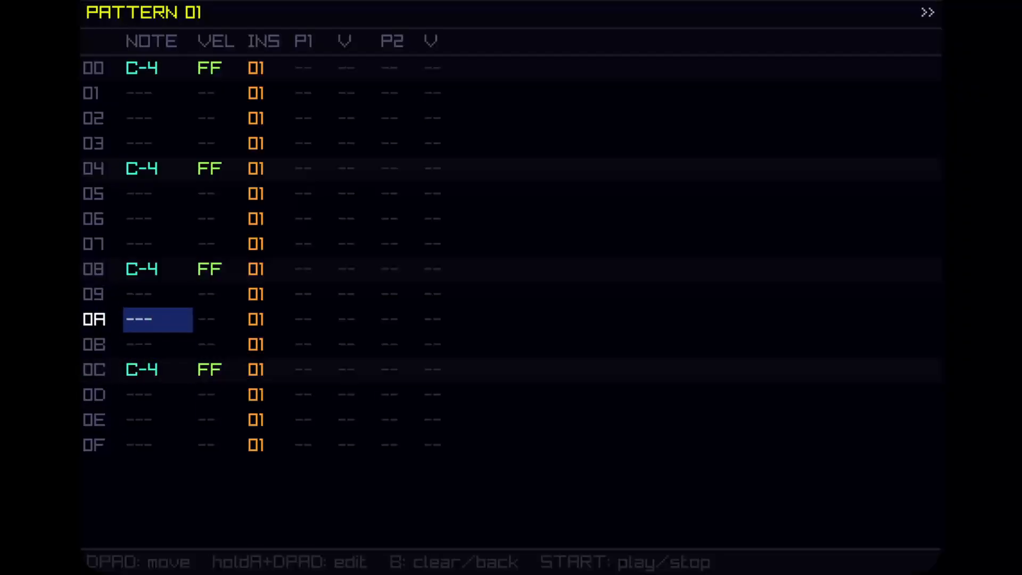
key("Down")
key("Down")
key("Down")
key("Down")
key("Up")
key("Up")
key("Up")
key("Up")
key("Up")
key("Up")
key("Up")
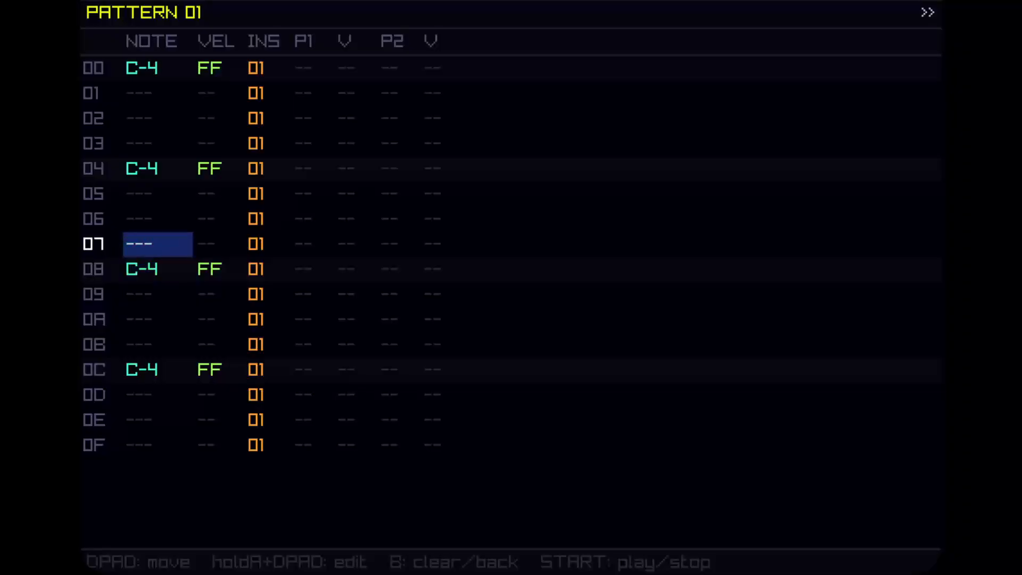
key("Up")
key("Up")
key("Up")
key("Delete")
key("Down")
key("Down")
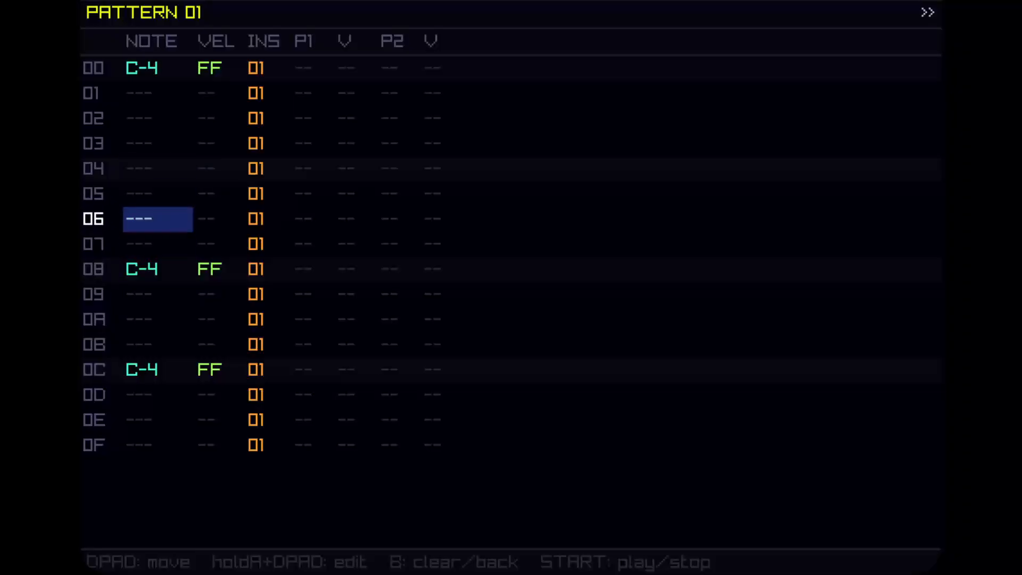
key("Down")
key("Down")
key("Down")
key("Down")
key("Down")
key("Down")
key("Delete")
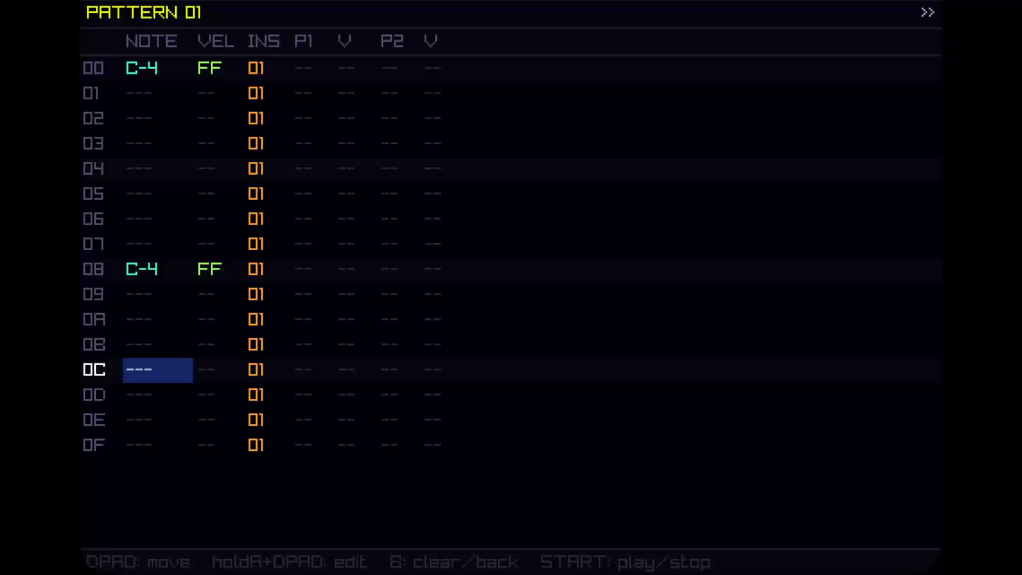
Set the song tempo to 80 BPM.
key("Escape")
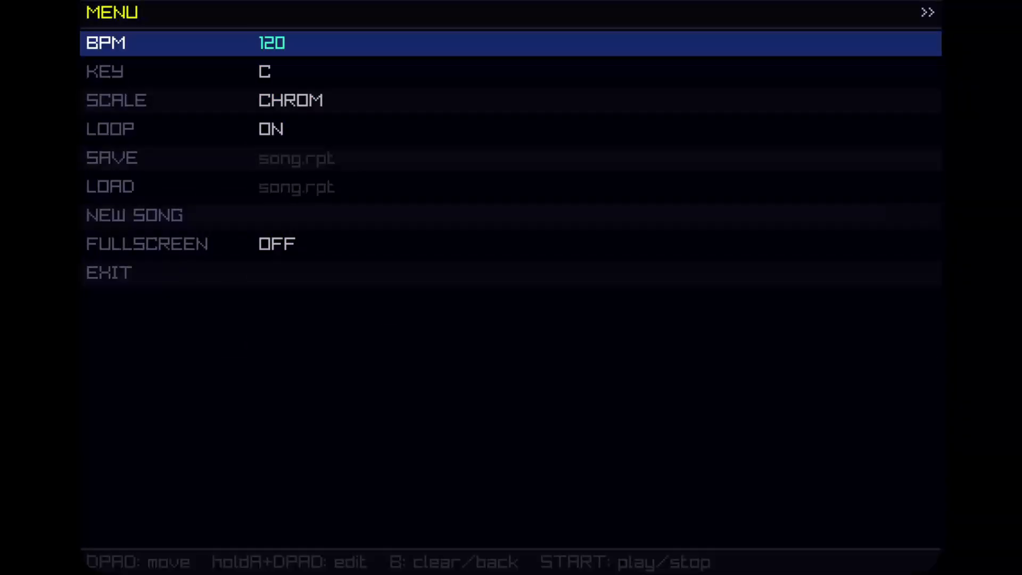
key("a")
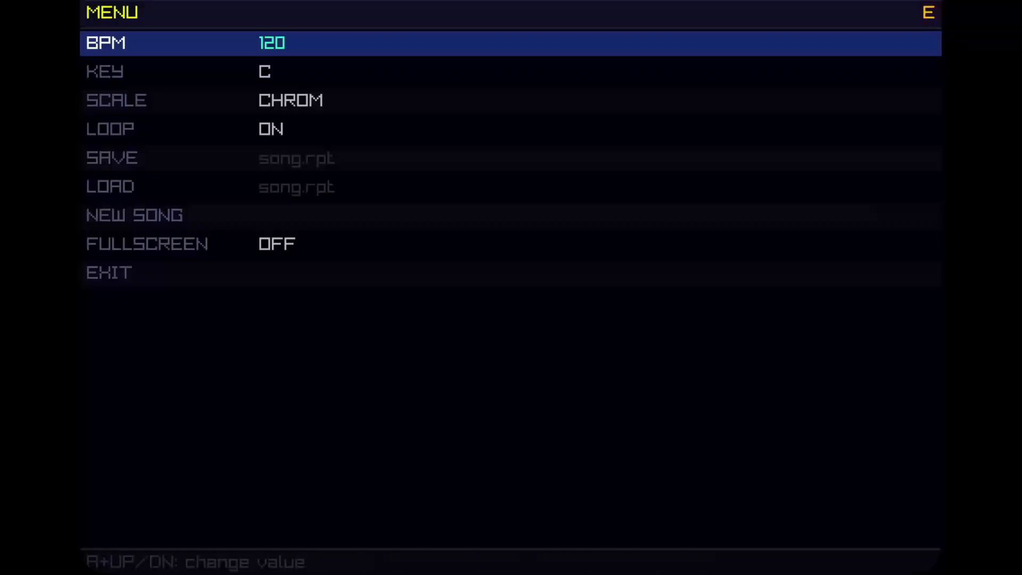
key("Down")
key("Down")
key("Down")
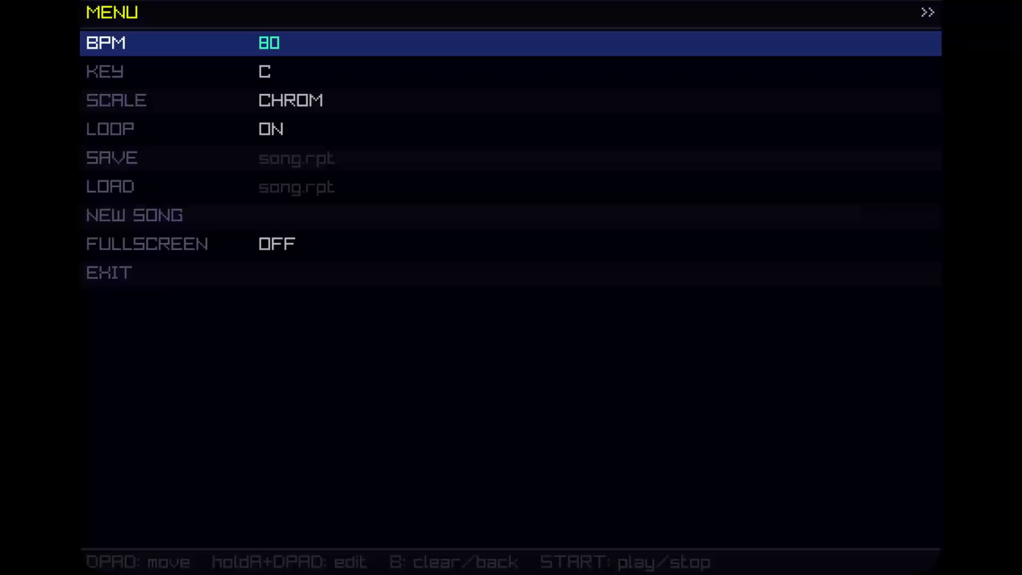
key("b")
Add C-4 kick notes on rows 04, 0C and 0E of pattern 01.
key("Tab")
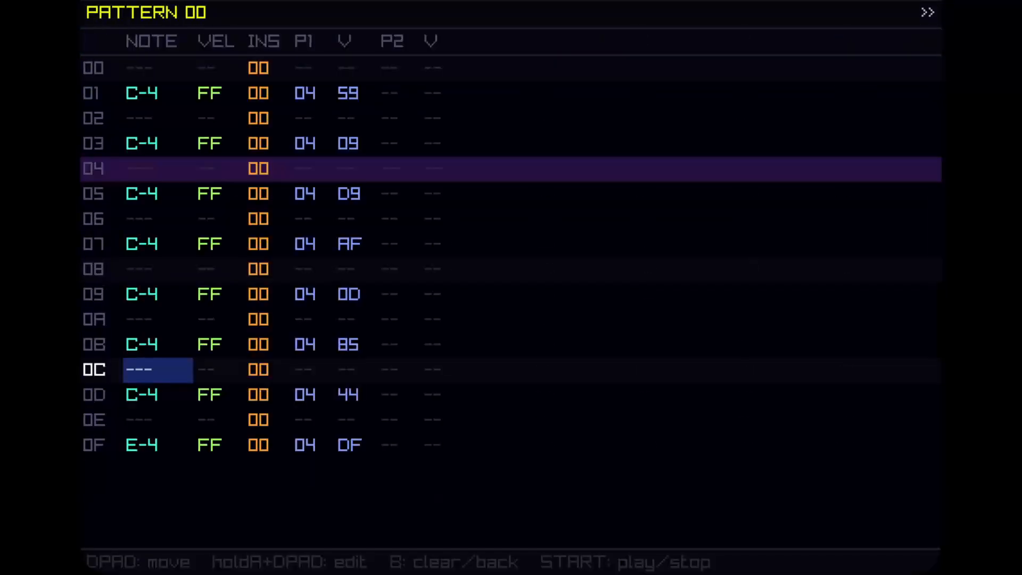
key("Tab")
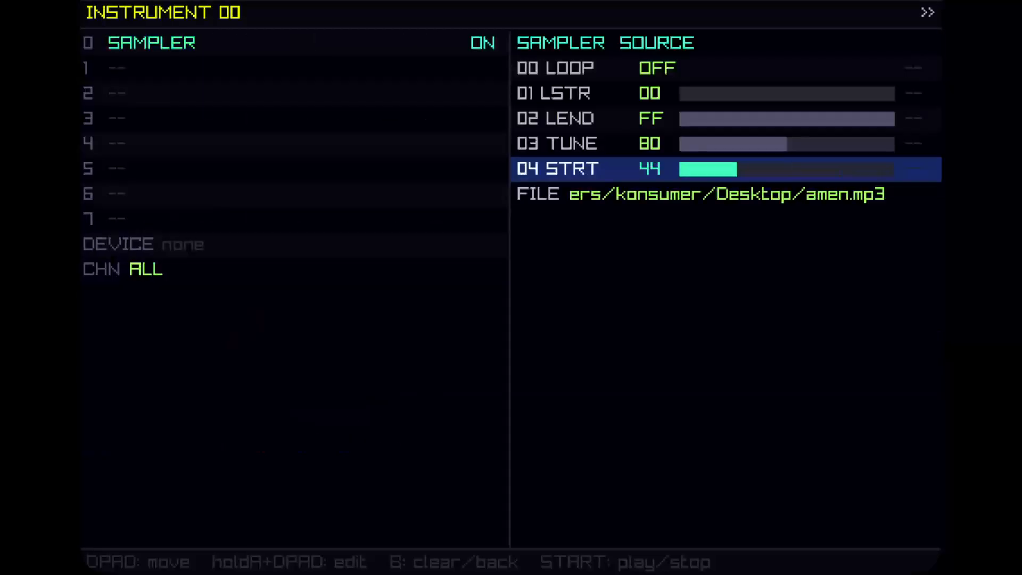
key("Tab")
key("Tab")
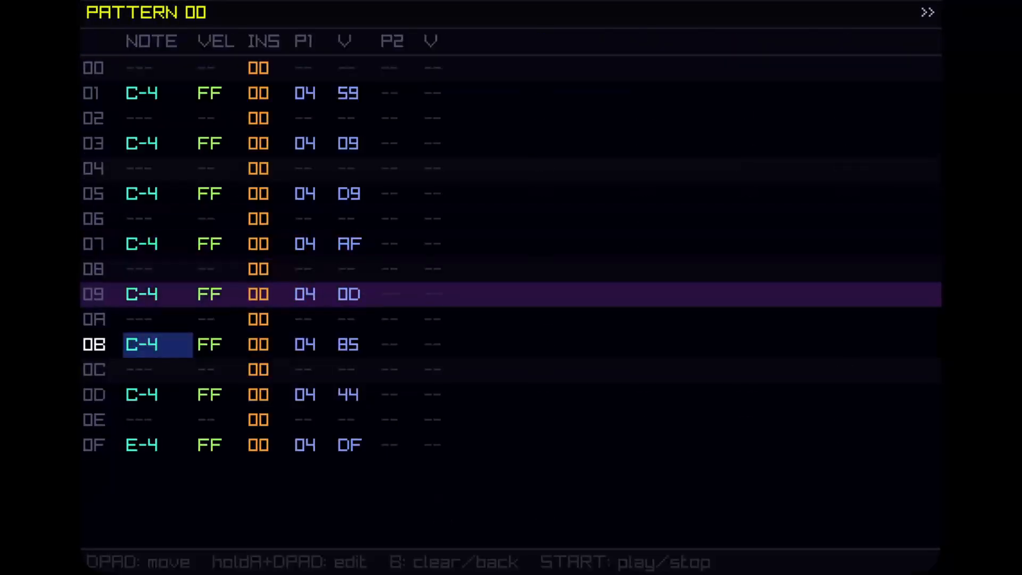
key("Up")
key("Up")
key("Up")
key("Up")
key("Up")
key("Up")
key("Up")
key("Up")
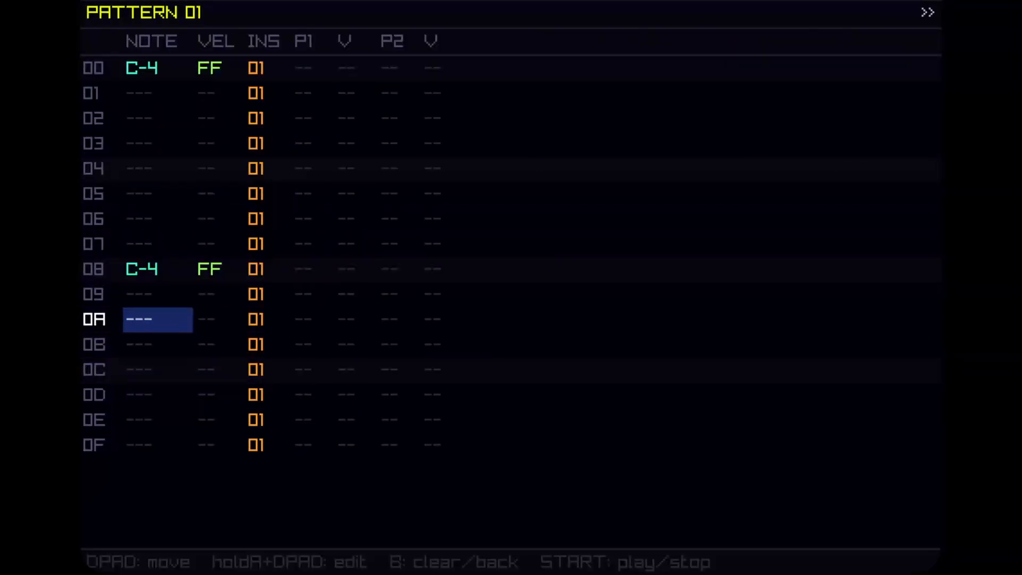
key("Down")
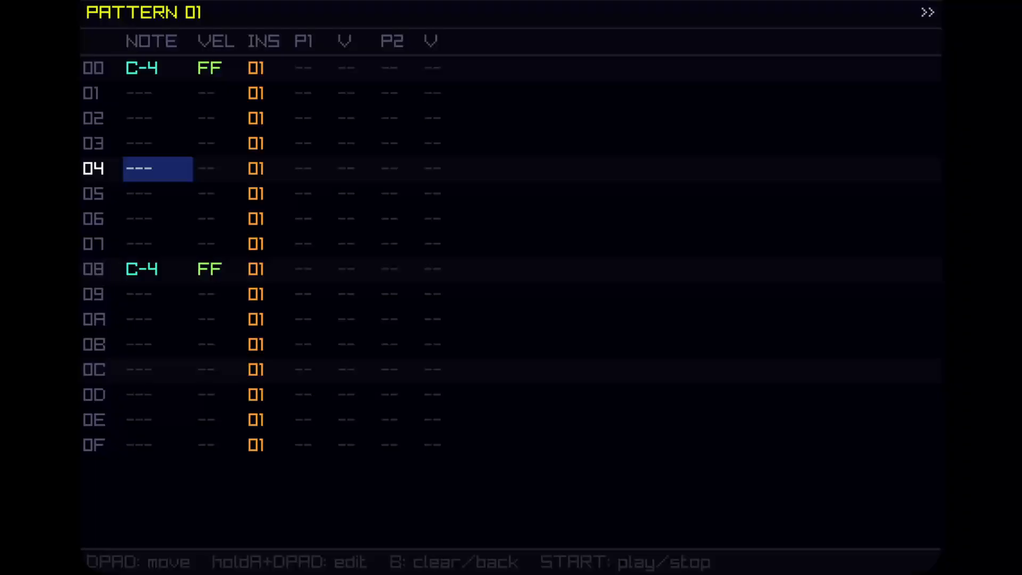
key("z")
key("Down")
key("Down")
key("Down")
key("Down")
key("Down")
key("Down")
key("Down")
key("Down")
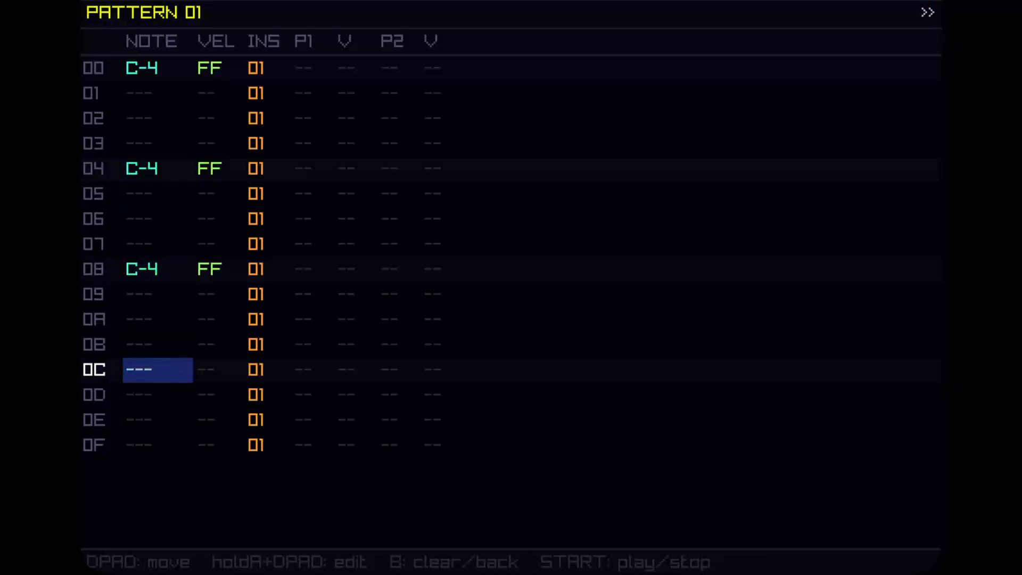
key("z")
key("Down")
key("Down")
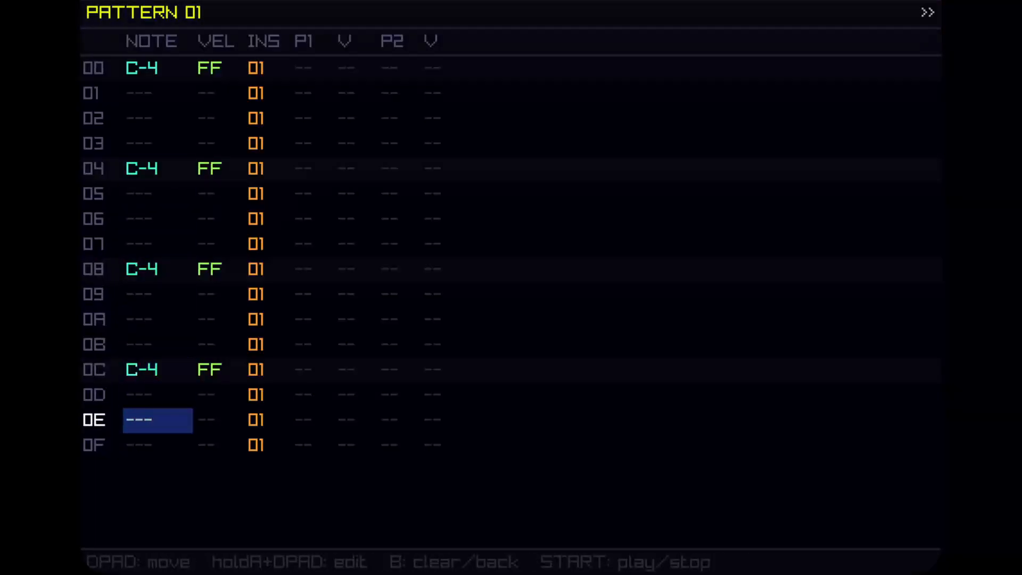
key("z")
key("Up")
key("z")
key("Down")
key("Down")
key("z")
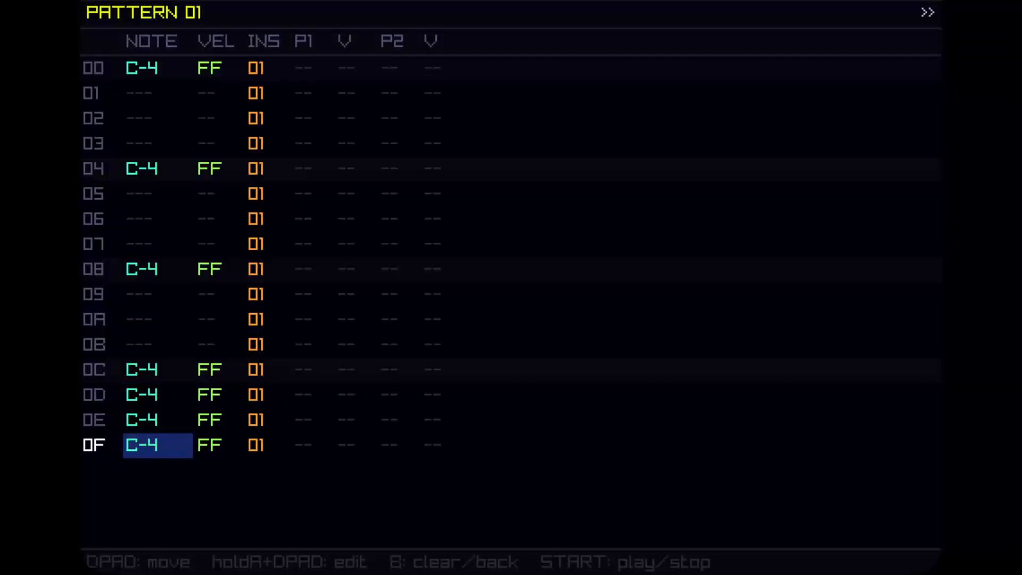
key("Up")
key("Up")
key("z+Up")
key("Down")
key("Up")
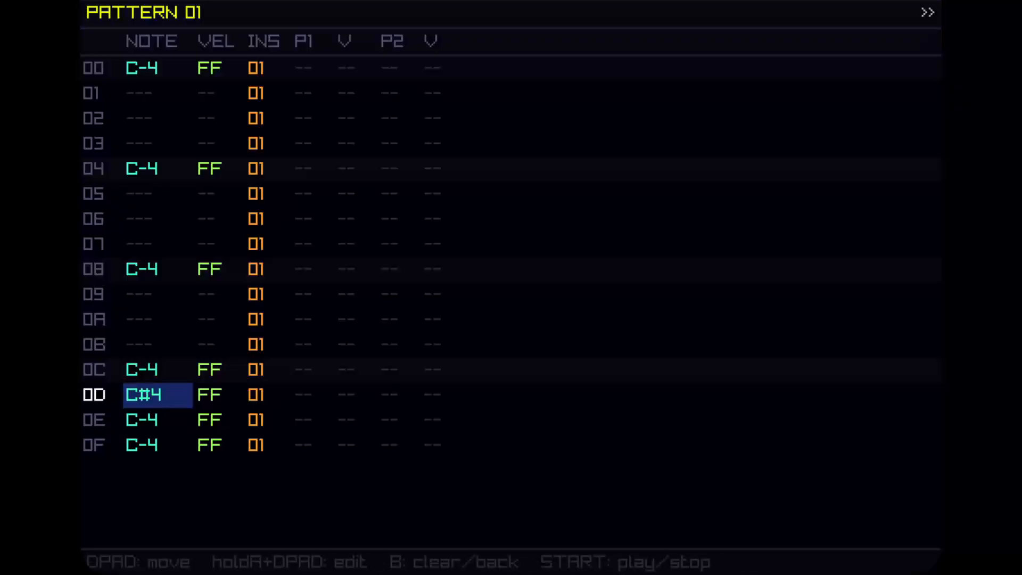
key("x")
key("Down")
key("Down")
key("x")
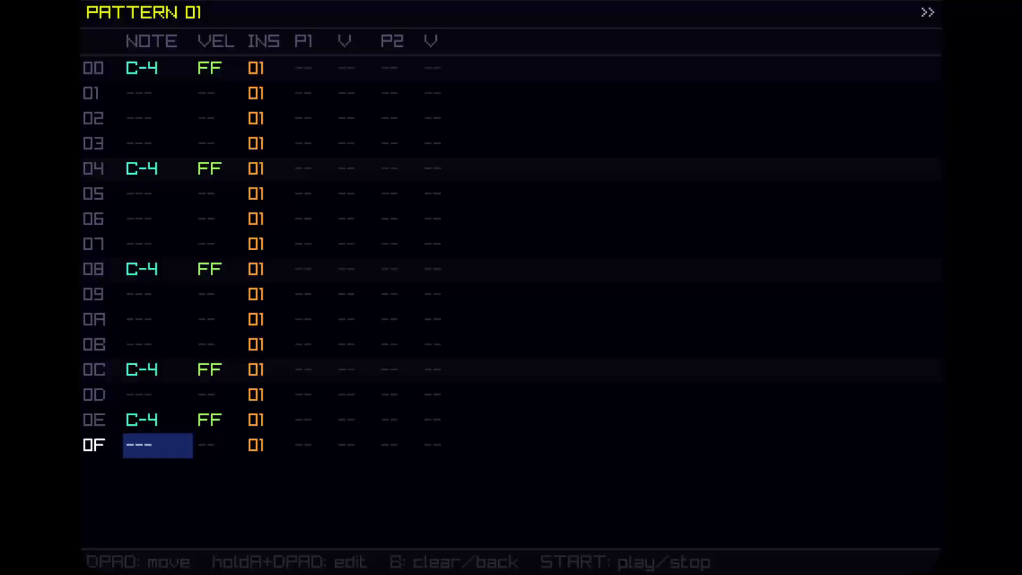
Play pattern 01 to listen to the new kick rhythm.
key("Return")
key("Up")
key("Up")
key("Up")
key("Up")
key("Up")
key("Up")
key("Up")
key("Up")
key("Up")
key("Up")
key("Up")
key("Up")
key("Up")
key("Up")
key("Up")
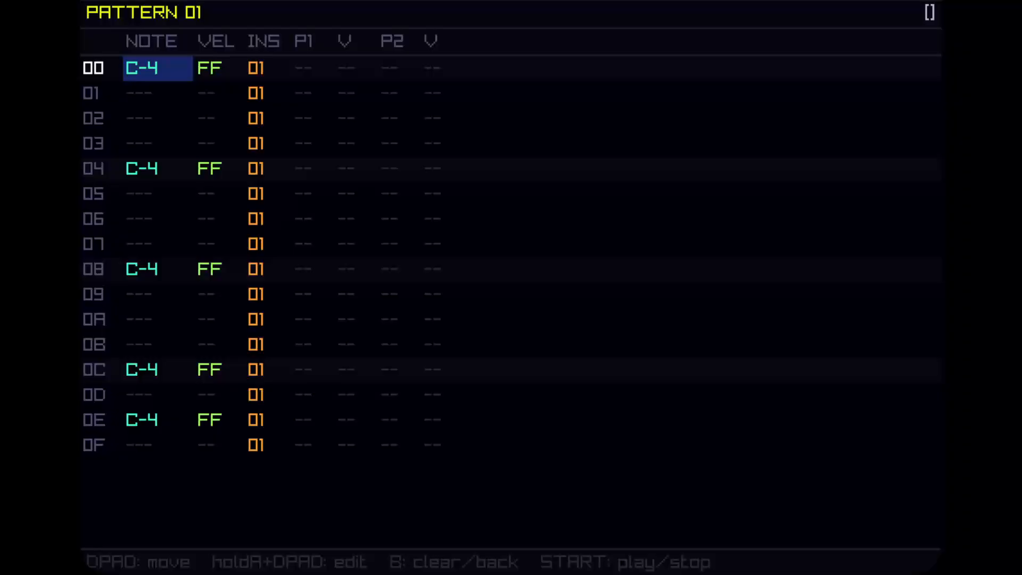
key("Down")
key("Down")
key("Down")
key("Down")
key("Down")
key("Down")
key("Down")
key("Down")
key("Down")
key("Down")
key("Down")
key("Down")
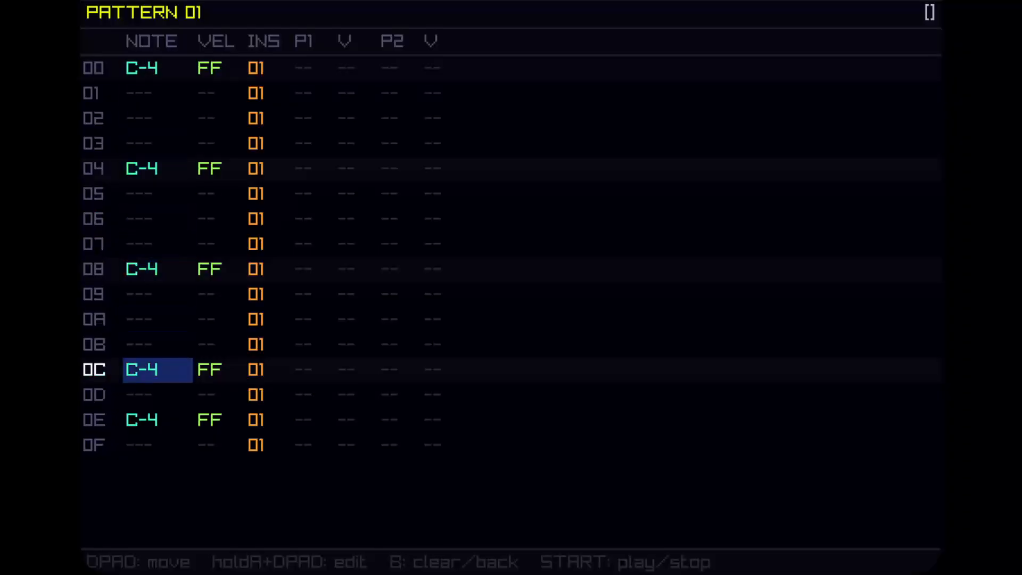
key("Down")
key("Down")
key("Down")
key("Up")
key("Up")
key("Up")
key("Up")
key("Up")
key("Up")
key("Up")
key("Up")
key("Up")
key("Up")
key("Up")
key("Up")
key("Up")
key("Up")
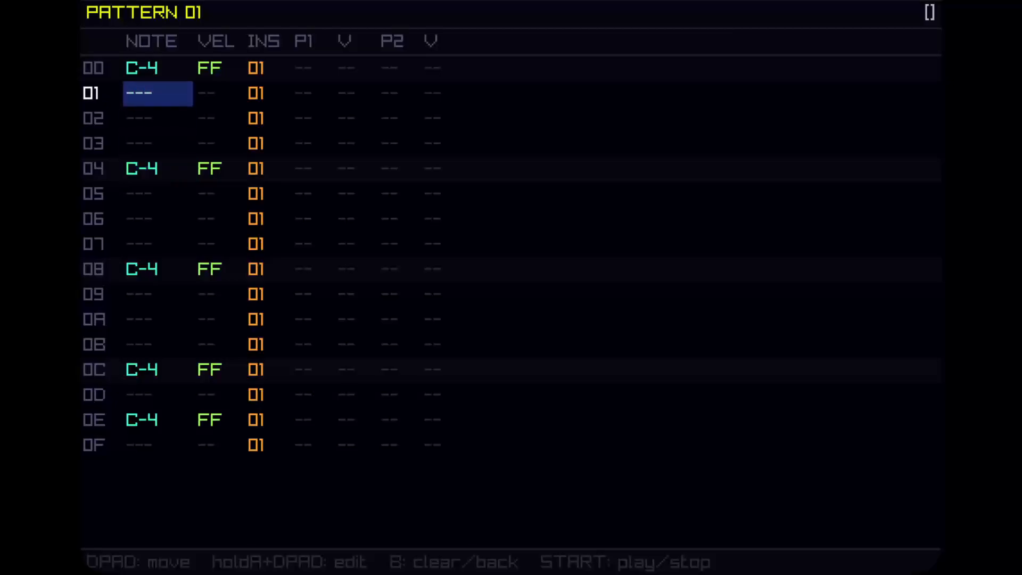
key("Up")
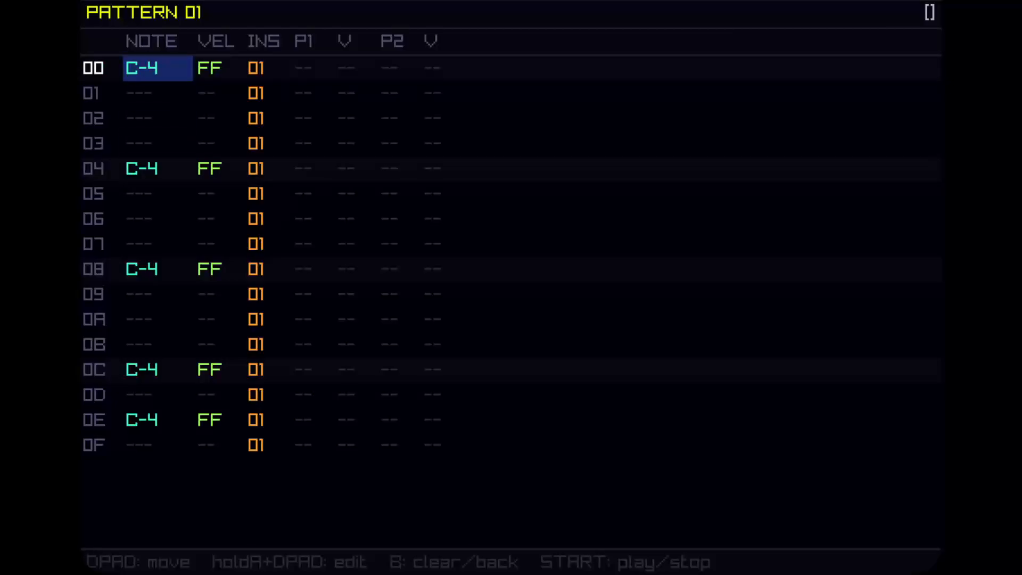
Examine the kick drum instrument 01, the empty instrument 02 and the amen.mp3 sampler instrument 00.
key("shift+Right")
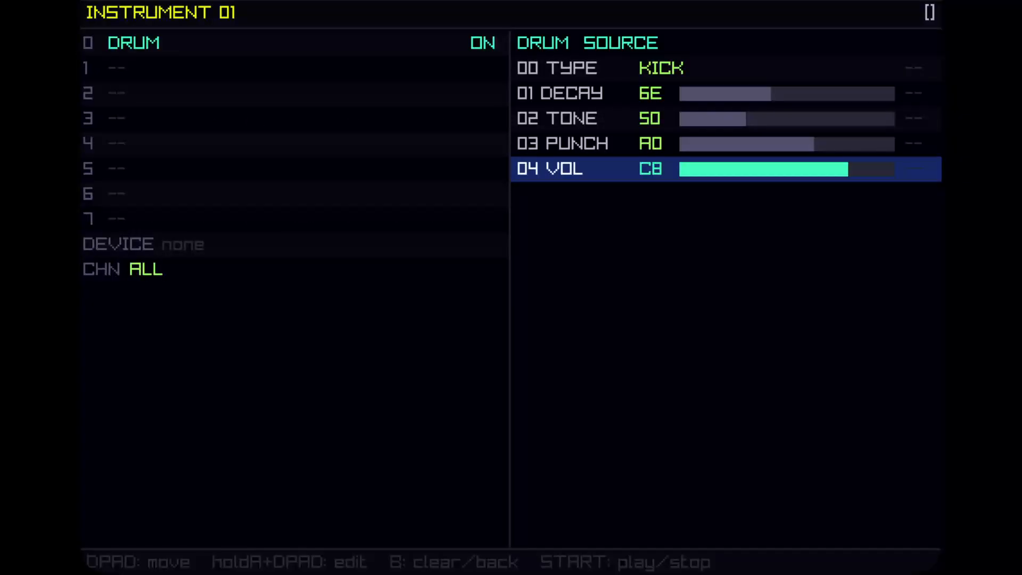
key("Left")
key("shift+Down")
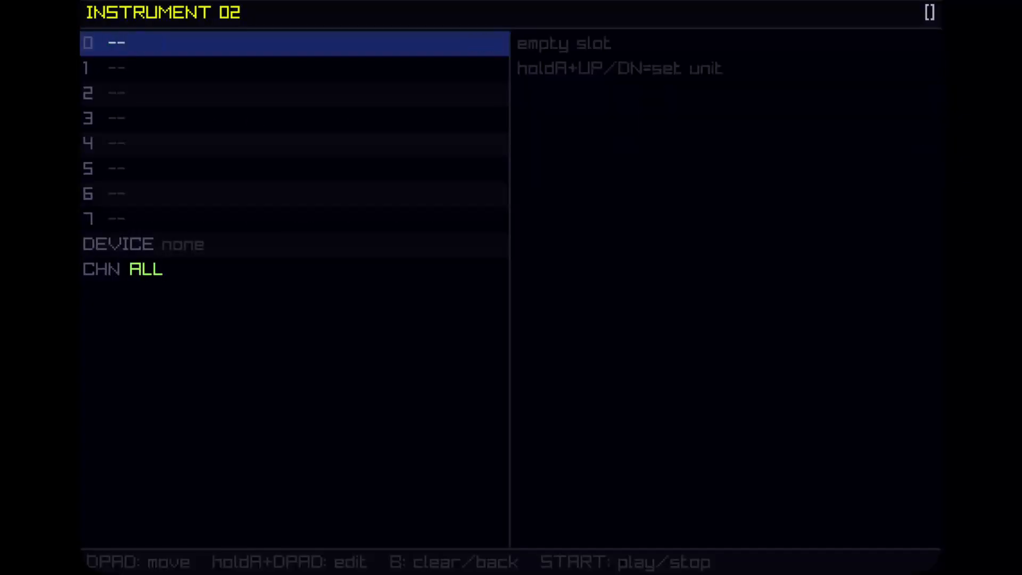
key("shift+Up")
key("shift+Up")
key("Right")
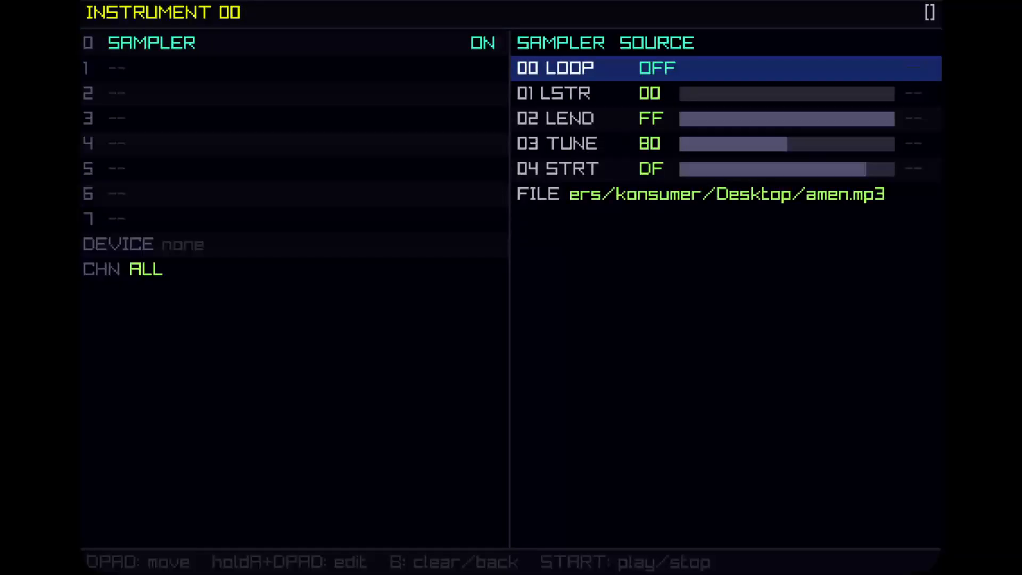
Examine the amen.mp3 sampler source parameters of instrument 00: loop, loop start and end, tune, start and file.
key("Down")
key("Down")
key("Down")
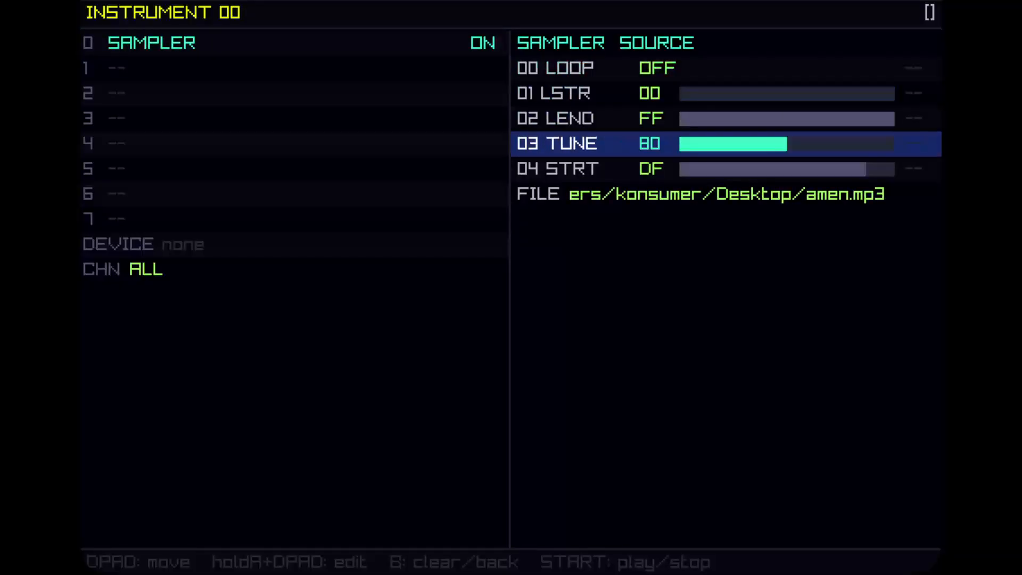
key("Down")
key("Down")
key("Up")
key("Up")
key("Up")
key("Up")
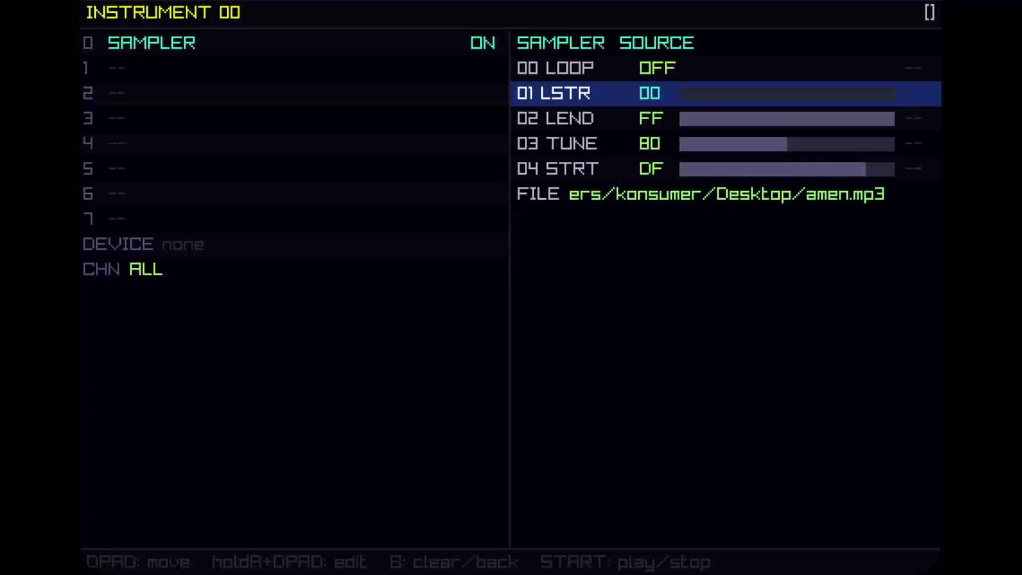
key("Up")
key("Down")
key("Down")
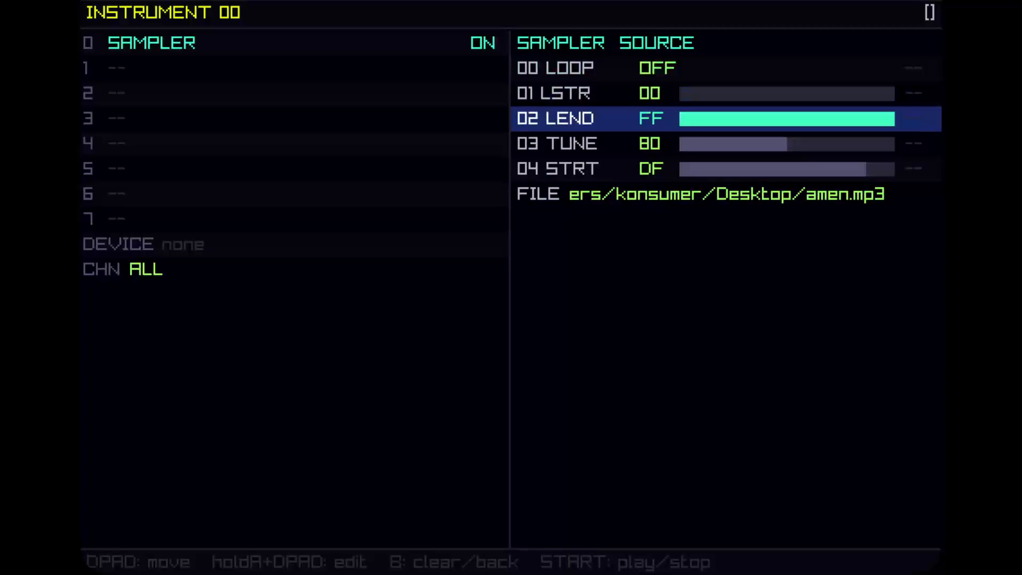
key("Up")
key("Down")
key("Down")
key("Down")
key("Down")
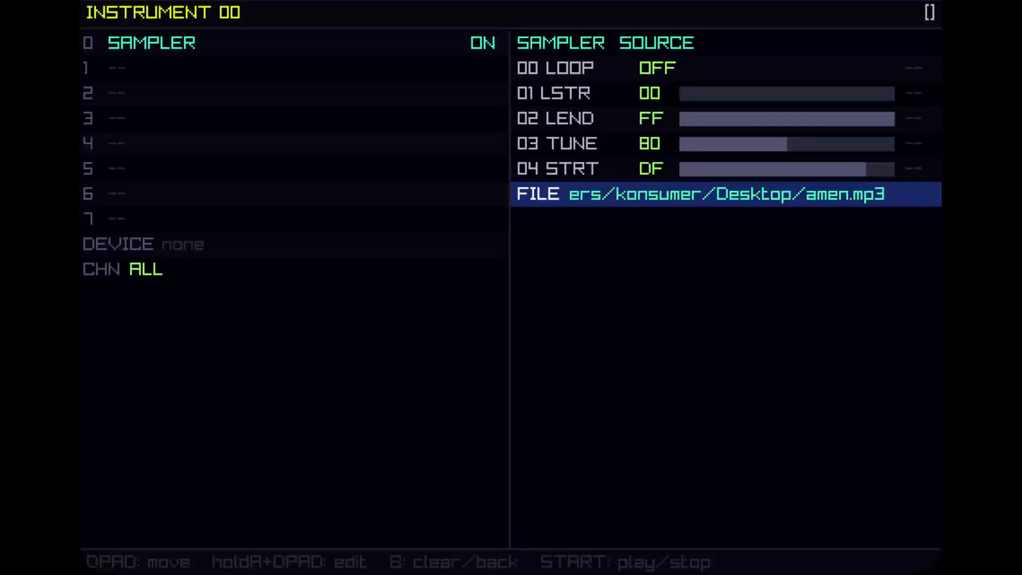
key("Up")
key("Up")
key("Up")
key("Up")
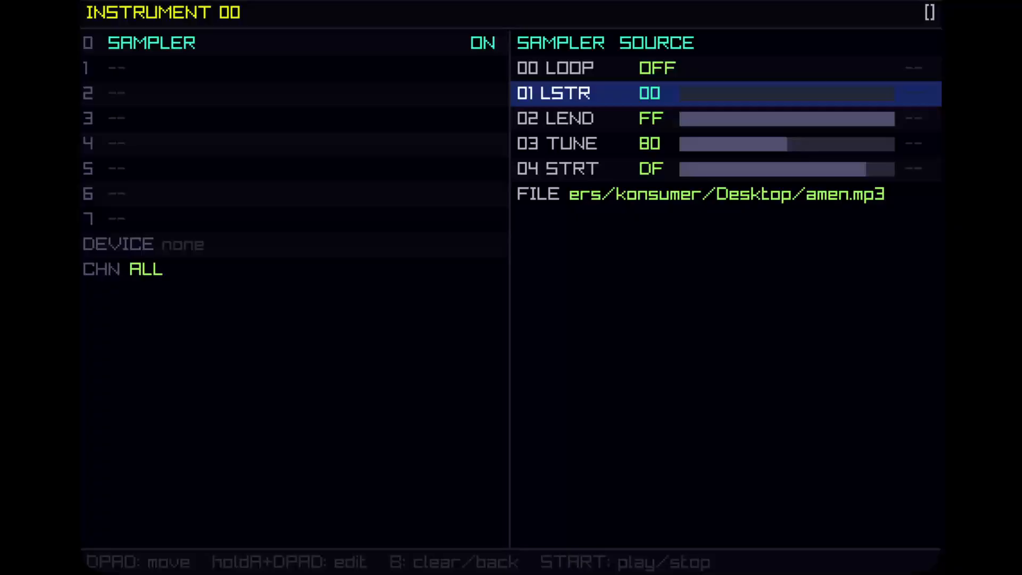
key("Left")
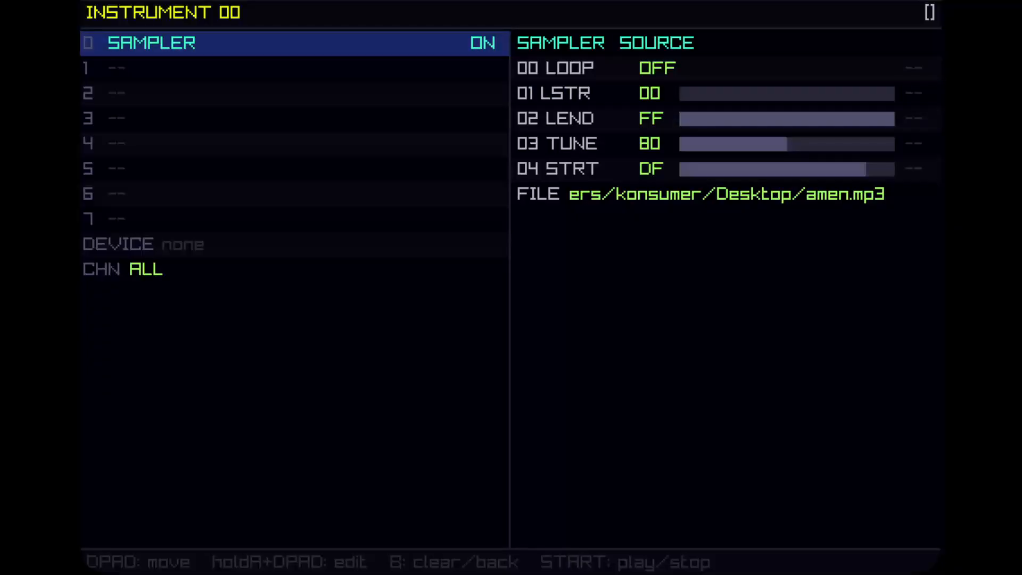